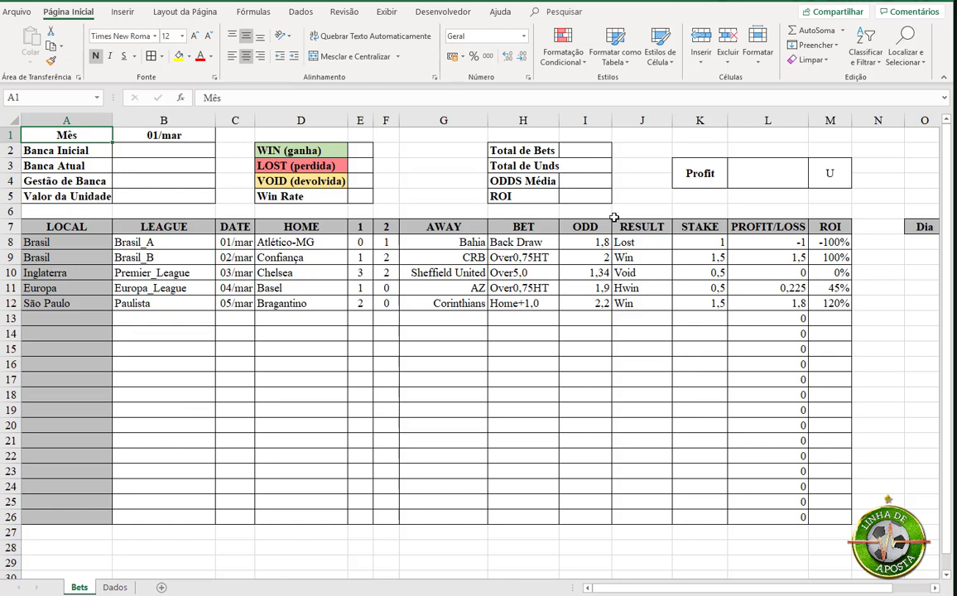
- Drag the H/I header border to widen column H slightly for the BET column
{"action": "left_click_drag", "start_coordinate": [561, 121], "coordinate": [567, 117]}
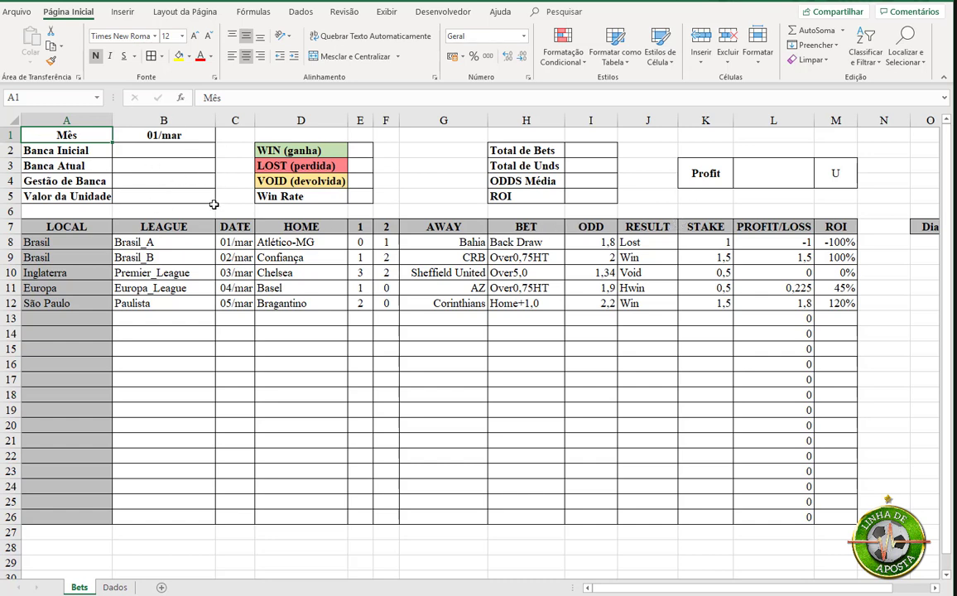
- Enter 1000 as Banca Inicial in B2 in accounting format, showing R$ 1.000,00
{"action": "left_click", "coordinate": [74, 152]}
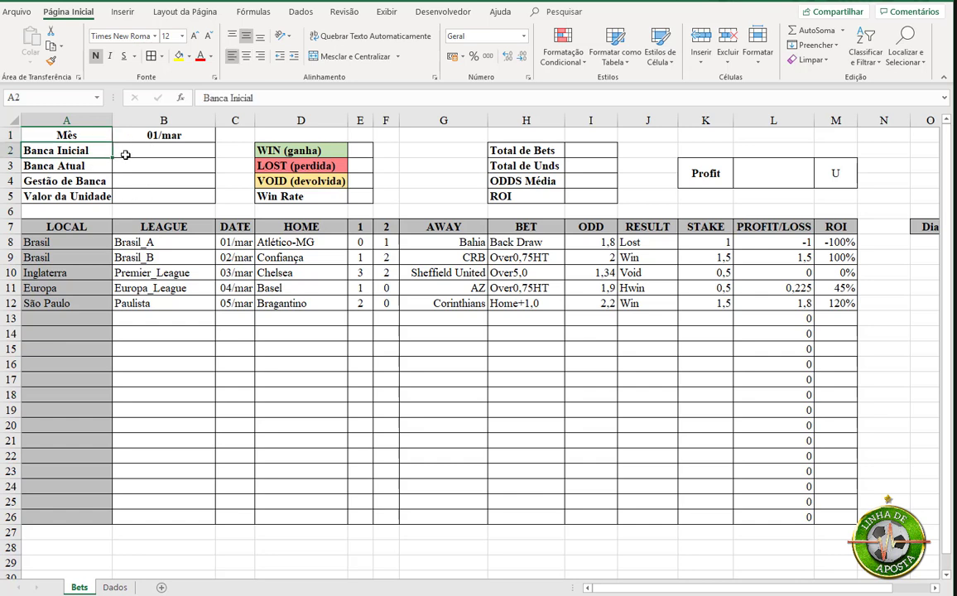
{"action": "left_click", "coordinate": [151, 151]}
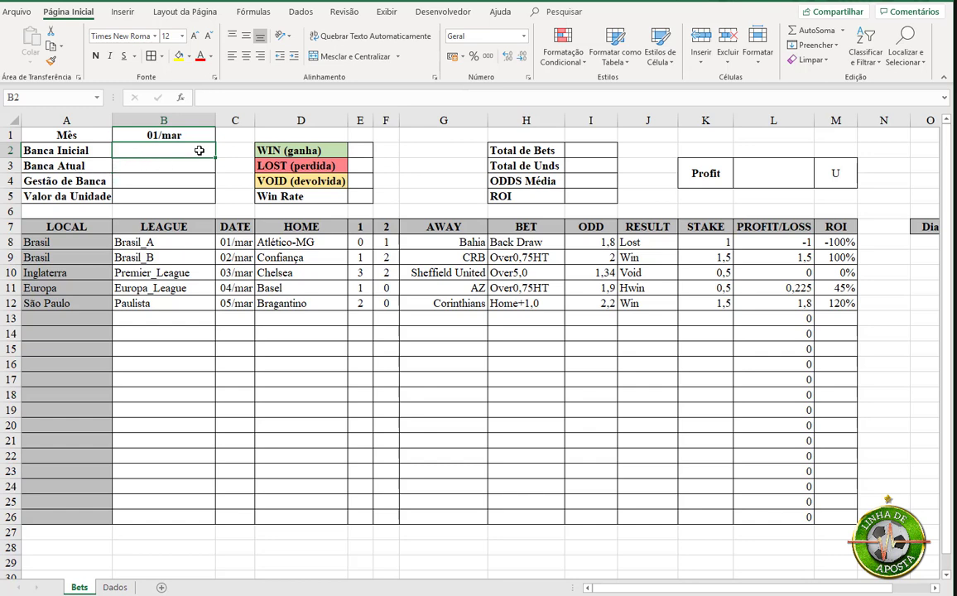
{"action": "type", "text": "1000"}
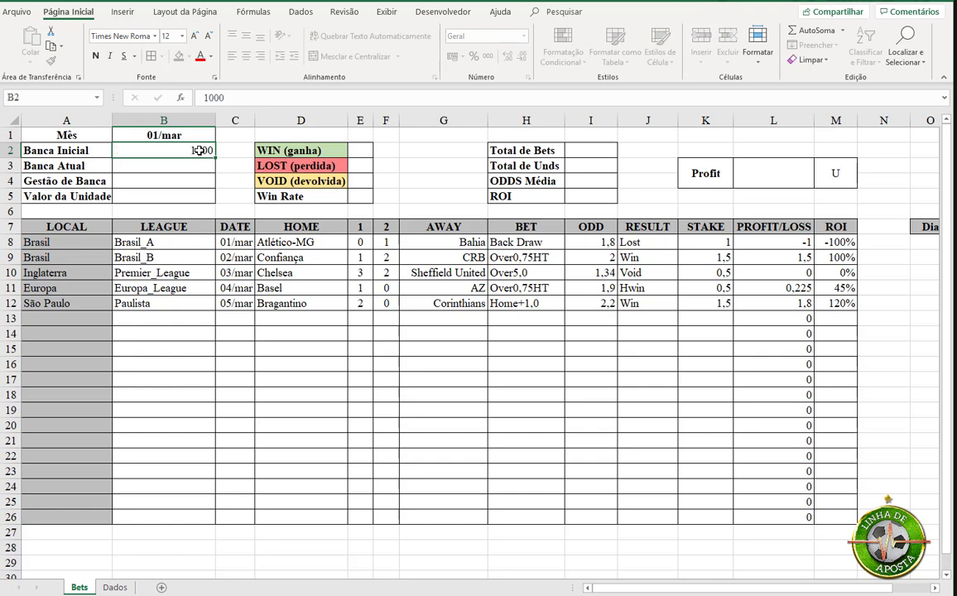
{"action": "key", "text": "ctrl+Return"}
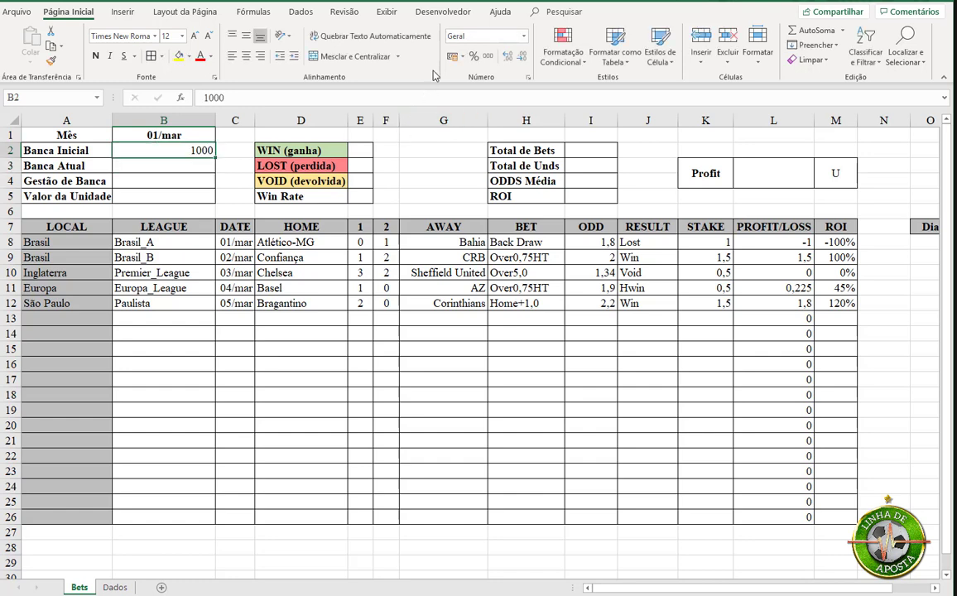
{"action": "left_click", "coordinate": [452, 57]}
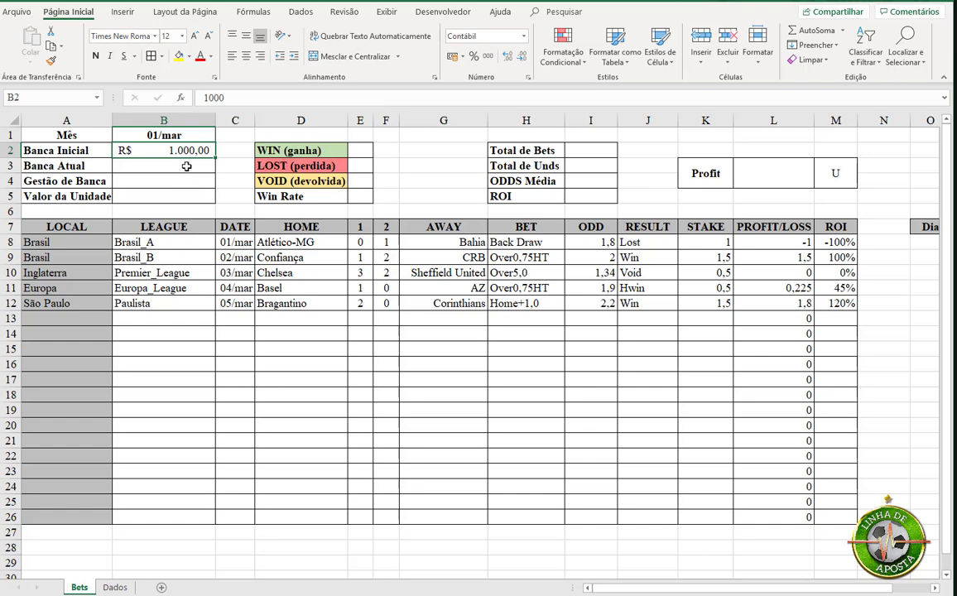
- Enter 50 as the Gestão de Banca value in B4
{"action": "left_click", "coordinate": [186, 166]}
{"action": "left_click", "coordinate": [182, 181]}
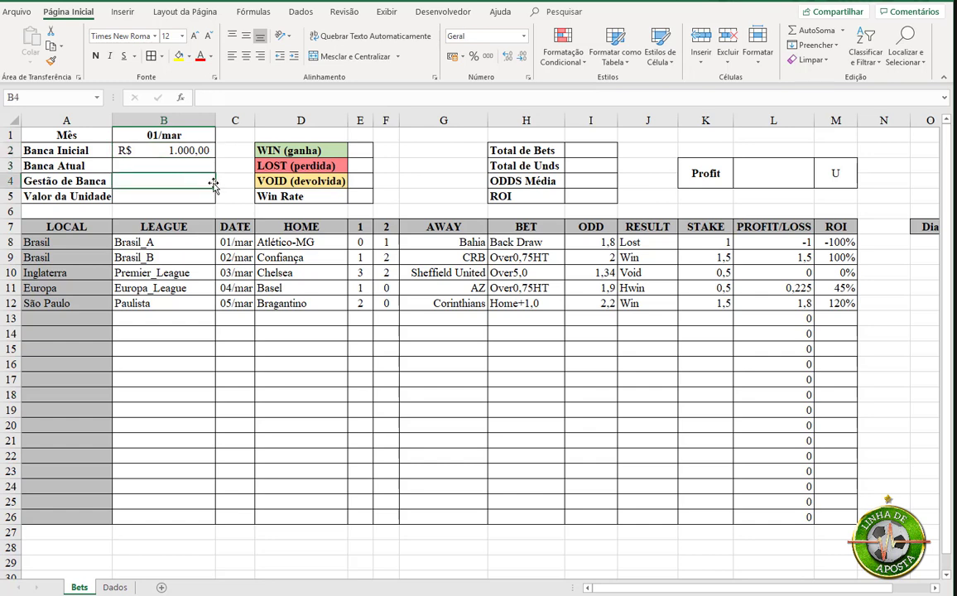
{"action": "type", "text": "50"}
{"action": "key", "text": "Return"}
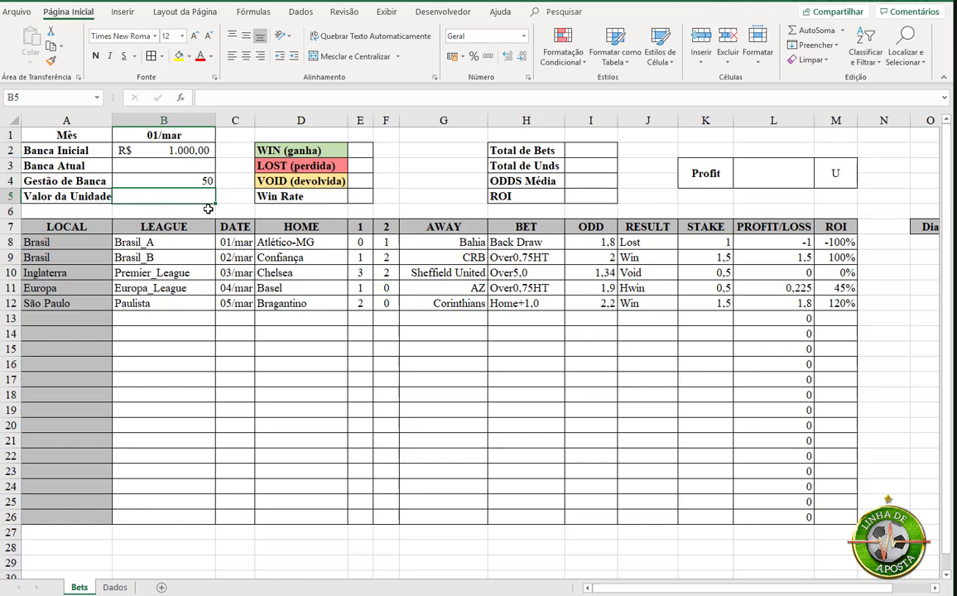
- Enter =$B$2/$B$4 in Valor da Unidade (B5), giving R$ 20,00 per unit
{"action": "type", "text": "="}
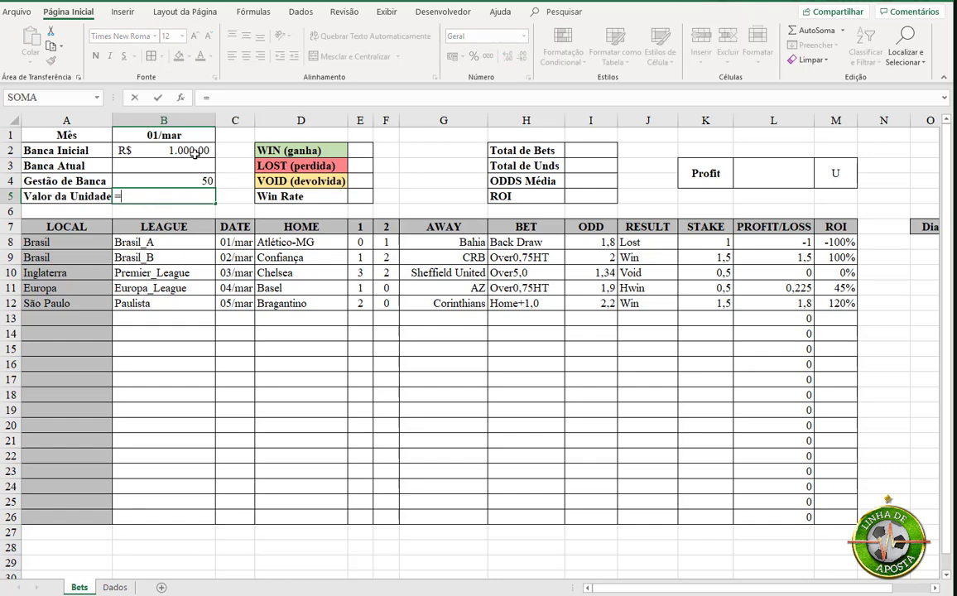
{"action": "left_click", "coordinate": [195, 152]}
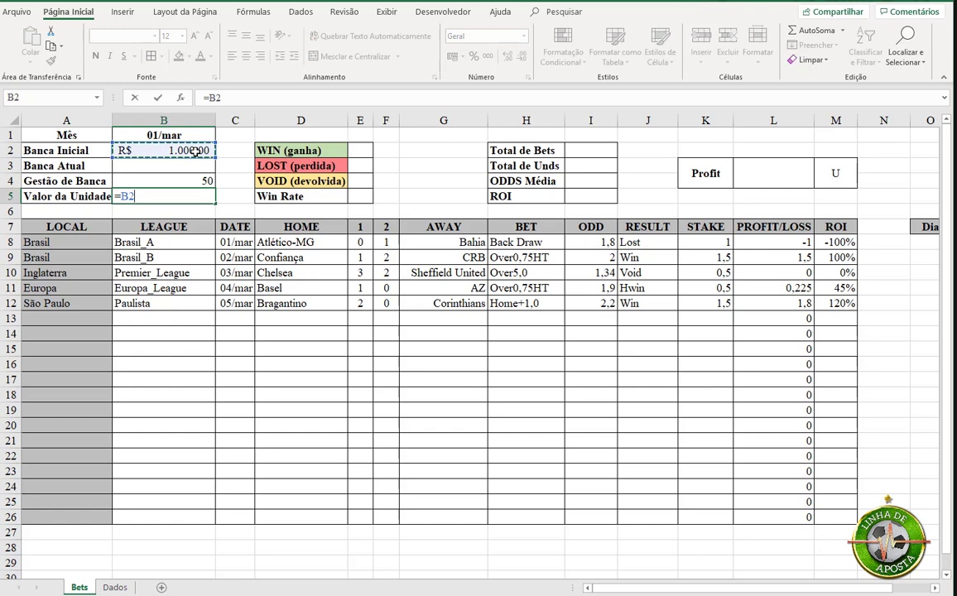
{"action": "key", "text": "F4"}
{"action": "type", "text": "$B$2/"}
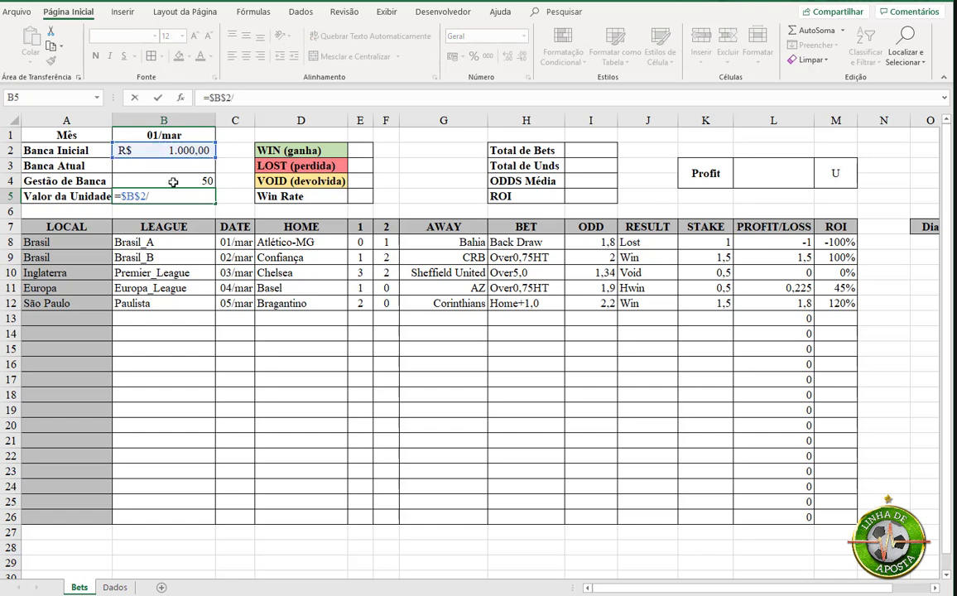
{"action": "left_click", "coordinate": [173, 182]}
{"action": "key", "text": "F4"}
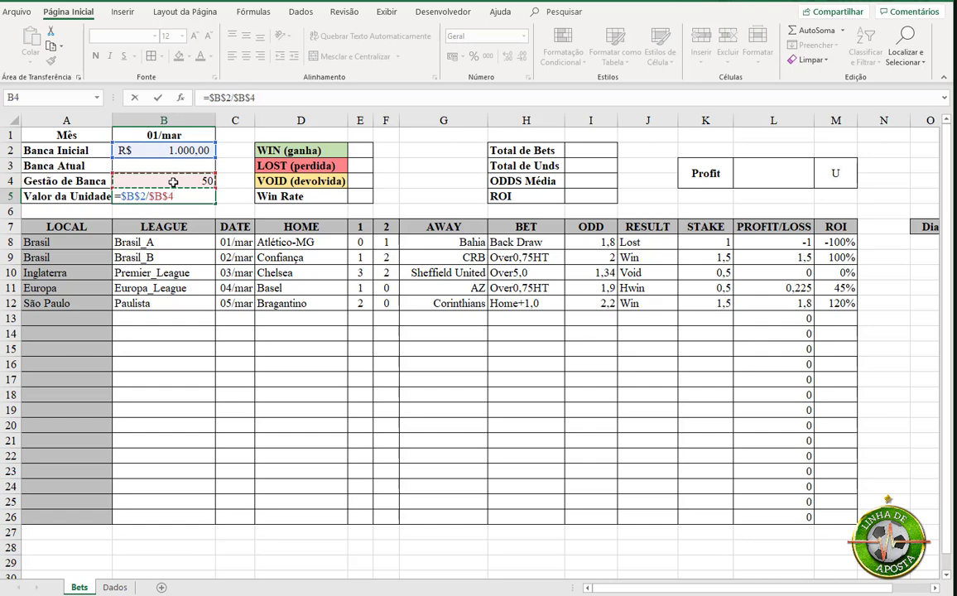
{"action": "key", "text": "ctrl+Return"}
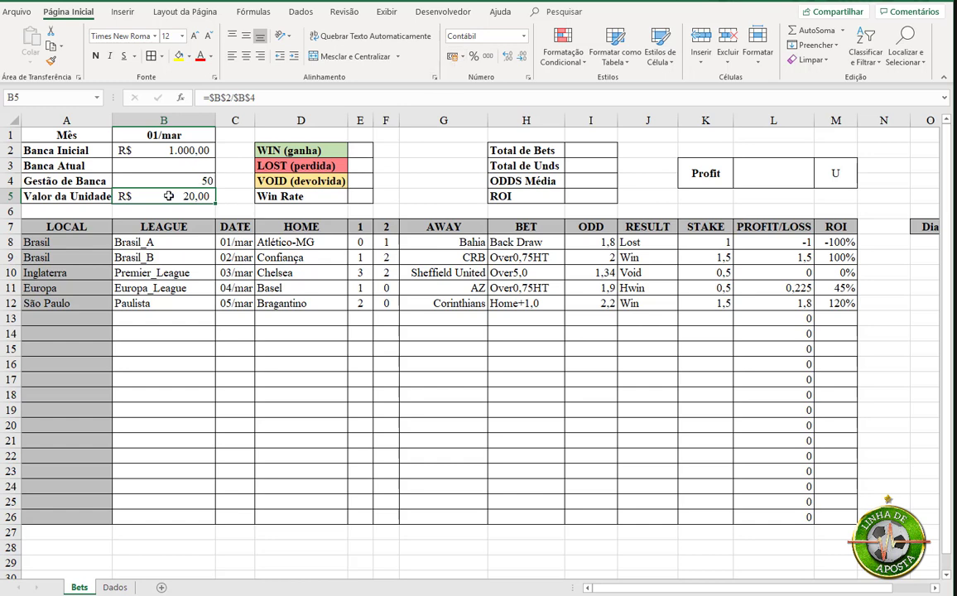
- Start the Banca Atual formula in B3 as =$B$2+(SOMA($L$8:$L$26)
{"action": "left_click", "coordinate": [155, 166]}
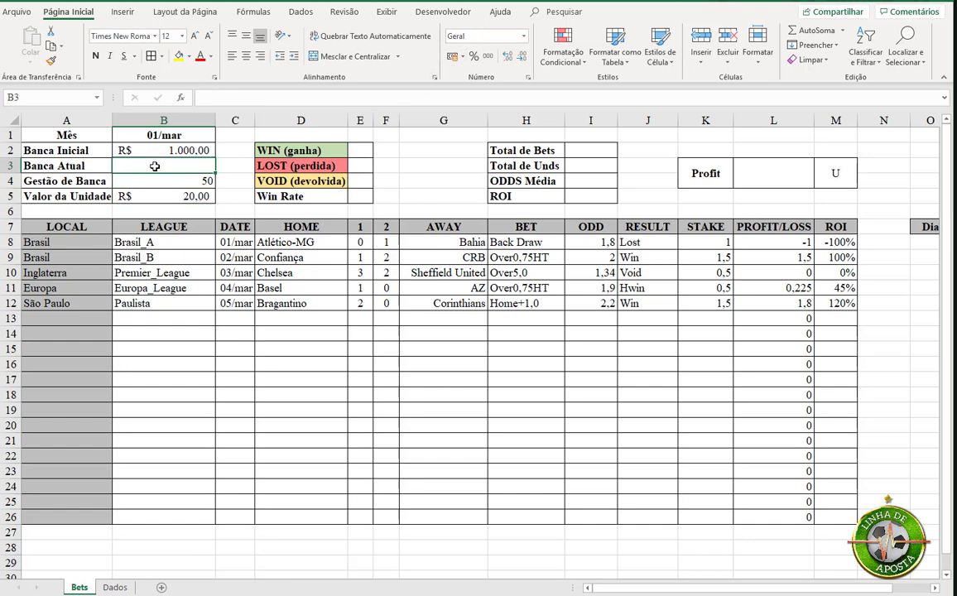
{"action": "type", "text": "="}
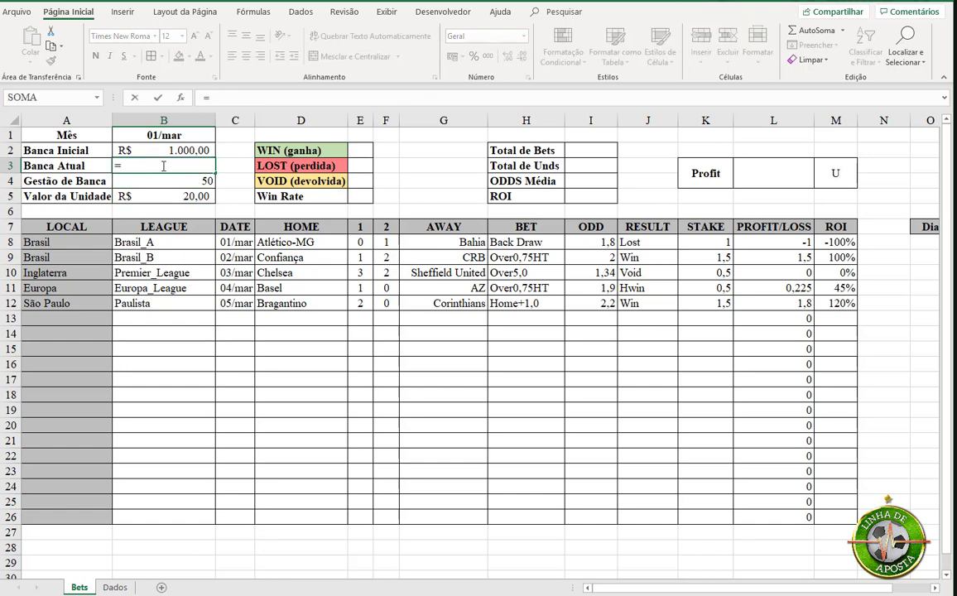
{"action": "left_click", "coordinate": [165, 149]}
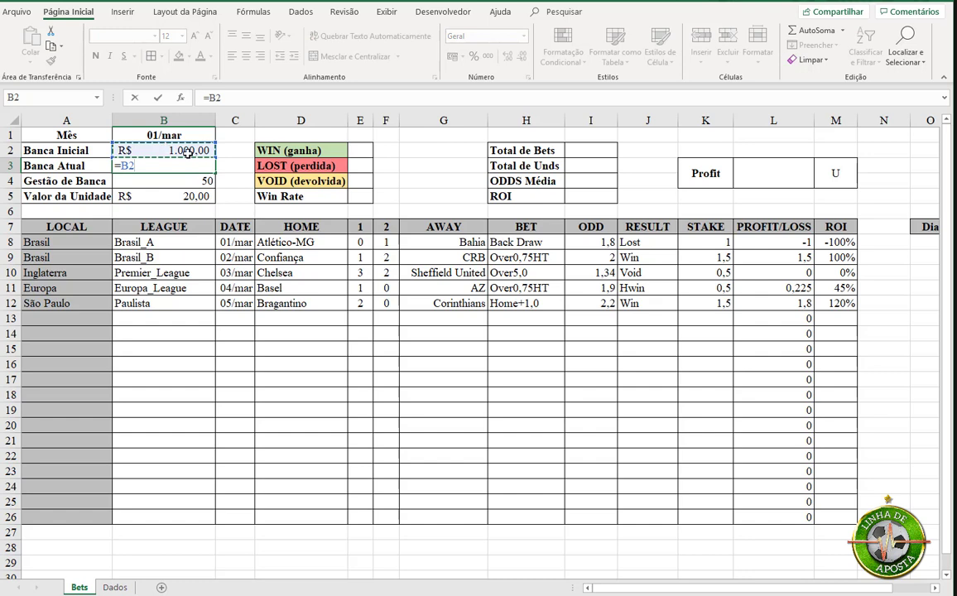
{"action": "key", "text": "F4"}
{"action": "type", "text": "$B$2+"}
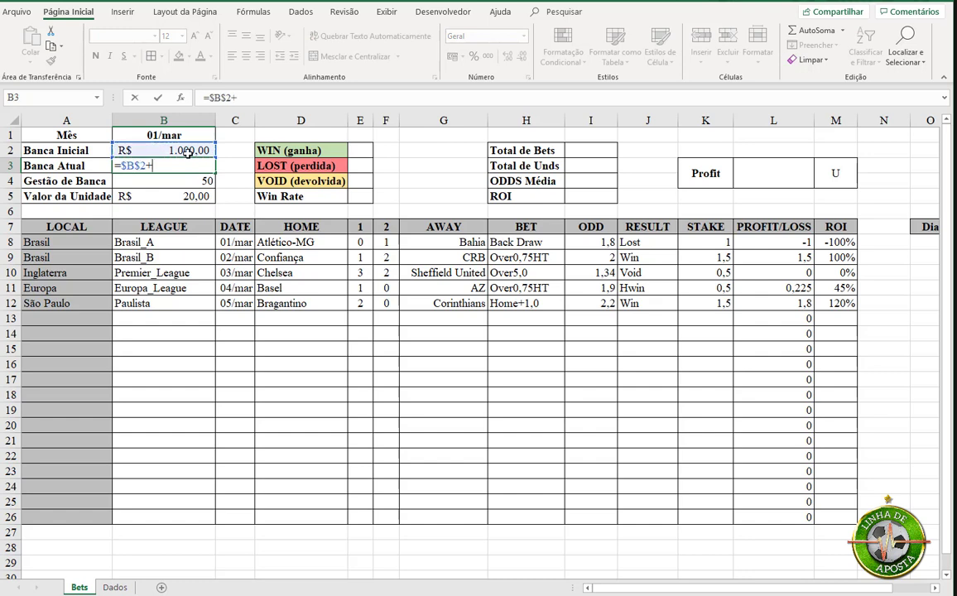
{"action": "type", "text": "(si"}
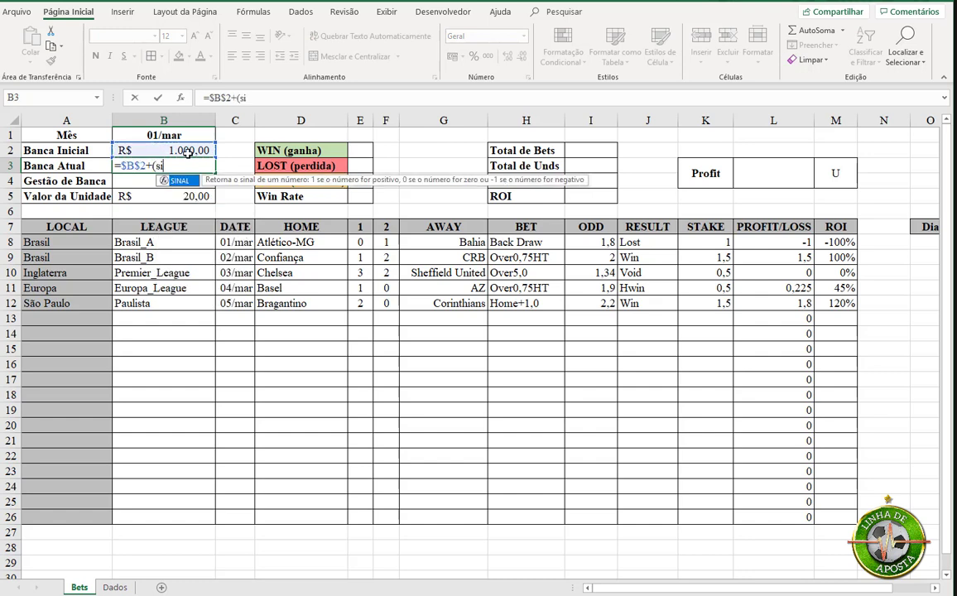
{"action": "key", "text": "BackSpace"}
{"action": "type", "text": "o"}
{"action": "key", "text": "Tab"}
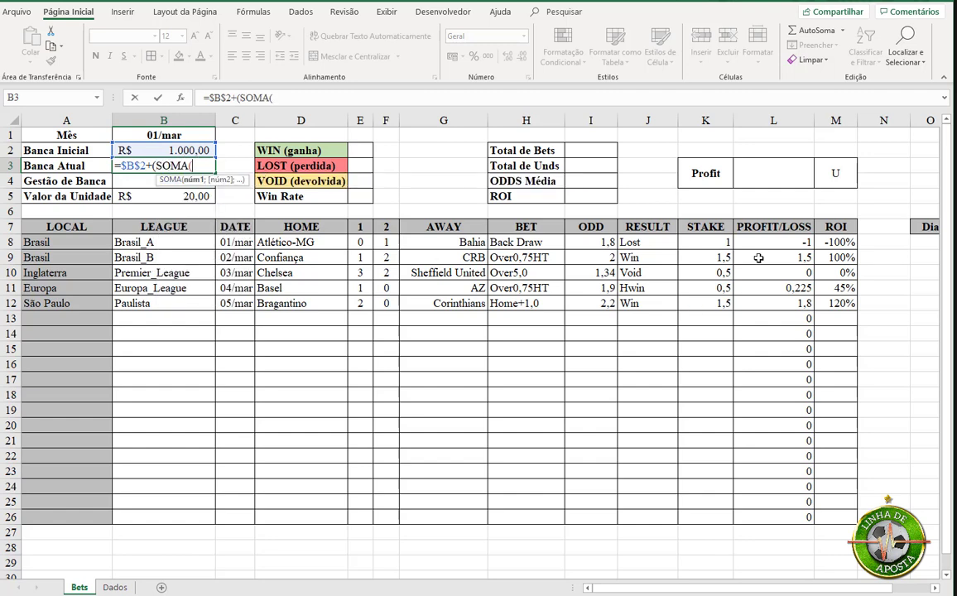
{"action": "mouse_move", "coordinate": [770, 242]}
{"action": "left_mouse_down"}
{"action": "mouse_move", "coordinate": [764, 488]}
{"action": "mouse_move", "coordinate": [735, 502]}
{"action": "left_mouse_up"}
{"action": "key", "text": "F4"}
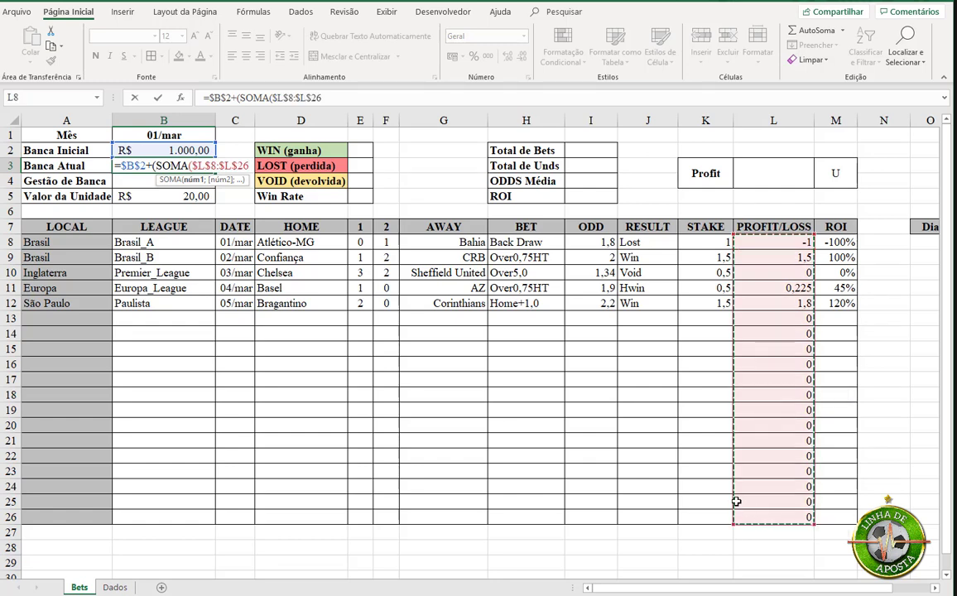
- Multiply the summed units by $B$5 and commit, making Banca Atual R$ 1.050,50
{"action": "type", "text": ")"}
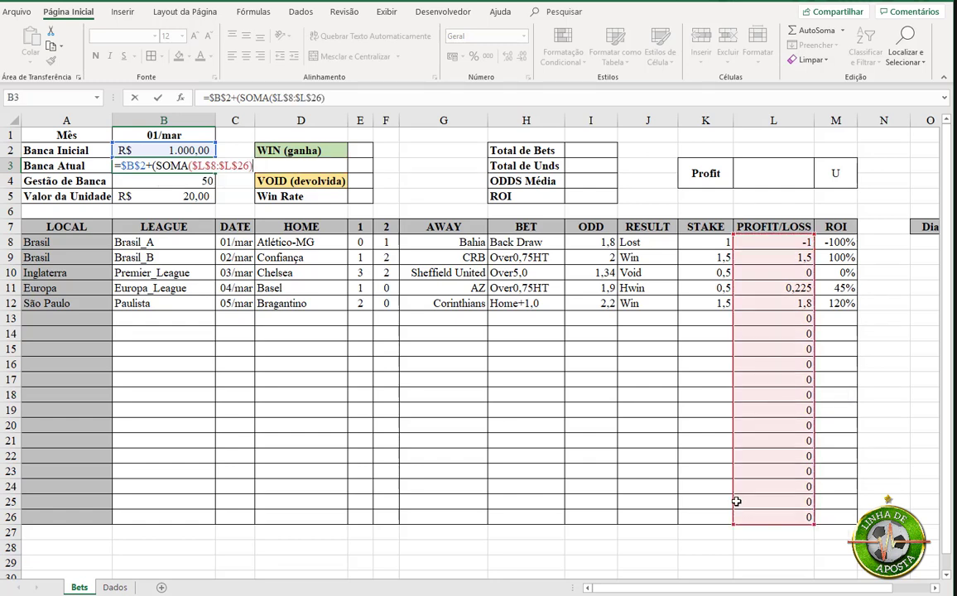
{"action": "type", "text": "*"}
{"action": "left_click", "coordinate": [179, 197]}
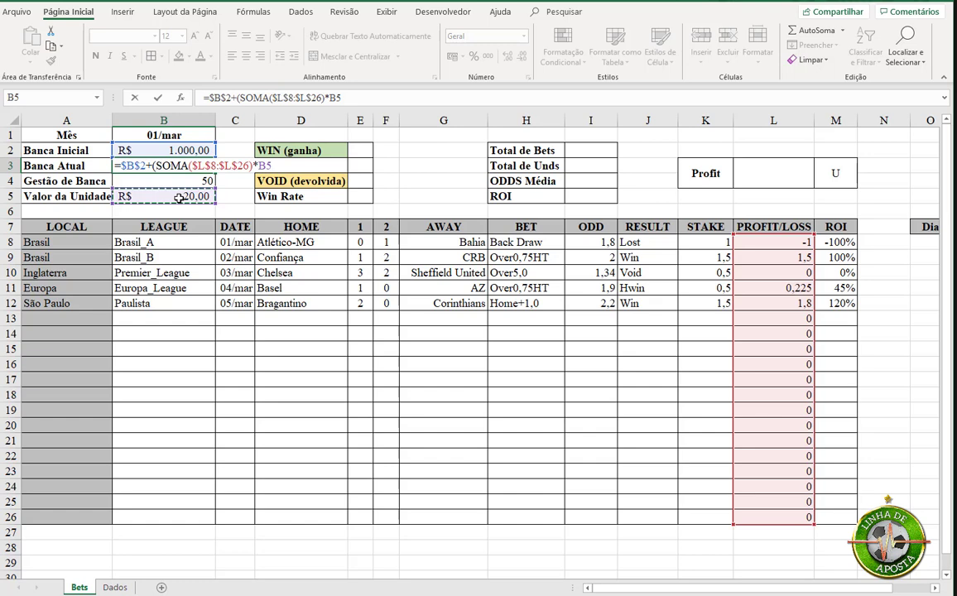
{"action": "key", "text": "F4"}
{"action": "type", "text": ")"}
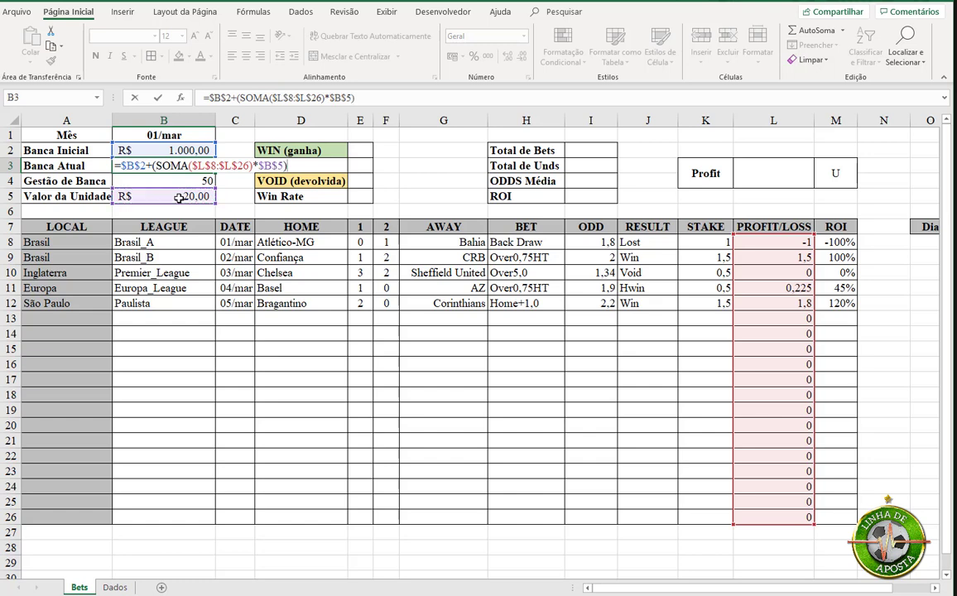
{"action": "key", "text": "ctrl+Return"}
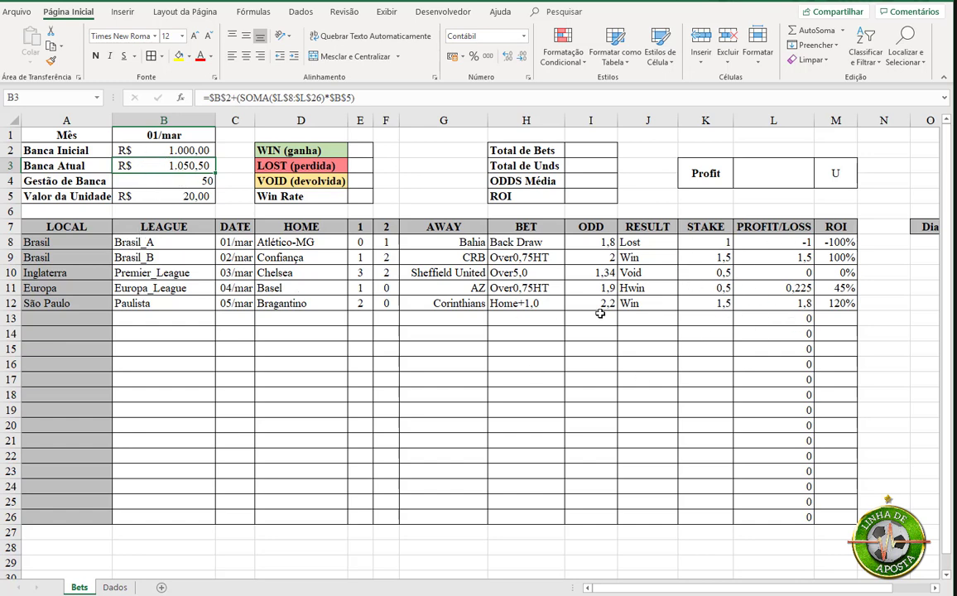
- Paste the copied 05/mar Bragantino bet into row 13
{"action": "left_click", "coordinate": [718, 324]}
{"action": "left_click_drag", "start_coordinate": [718, 319], "coordinate": [195, 315]}
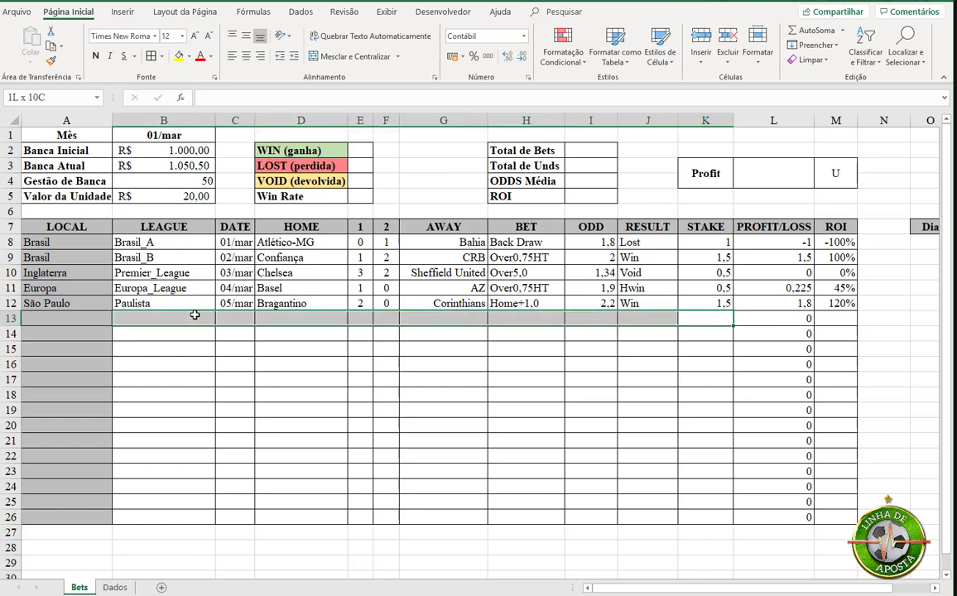
{"action": "key", "text": "ctrl+v"}
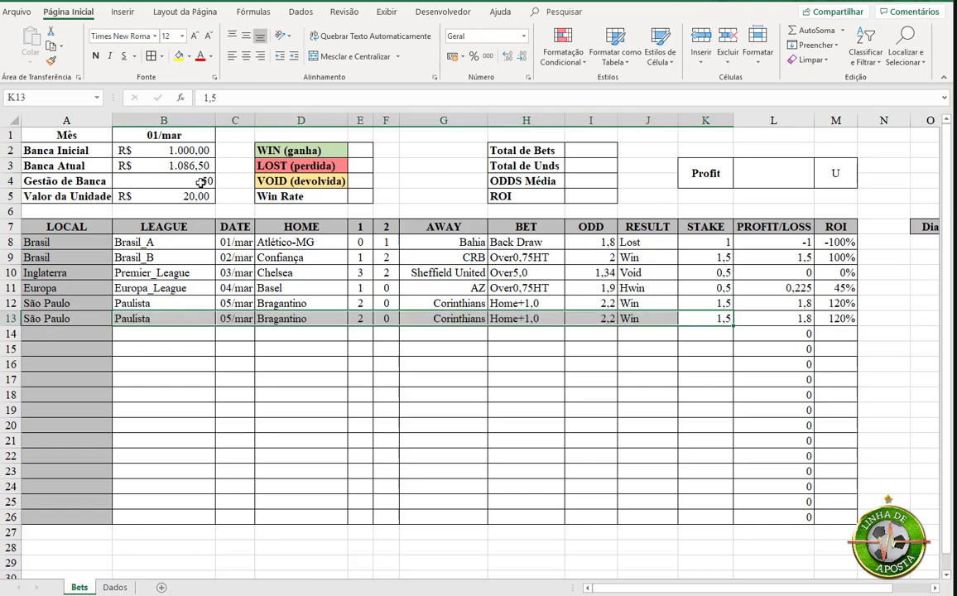
- Copy the 01/mar bet into row 14 dated 06/mar, bringing Banca Atual to R$ 1.066,50
{"action": "left_click", "coordinate": [714, 247]}
{"action": "left_click", "coordinate": [186, 245], "text": "shift"}
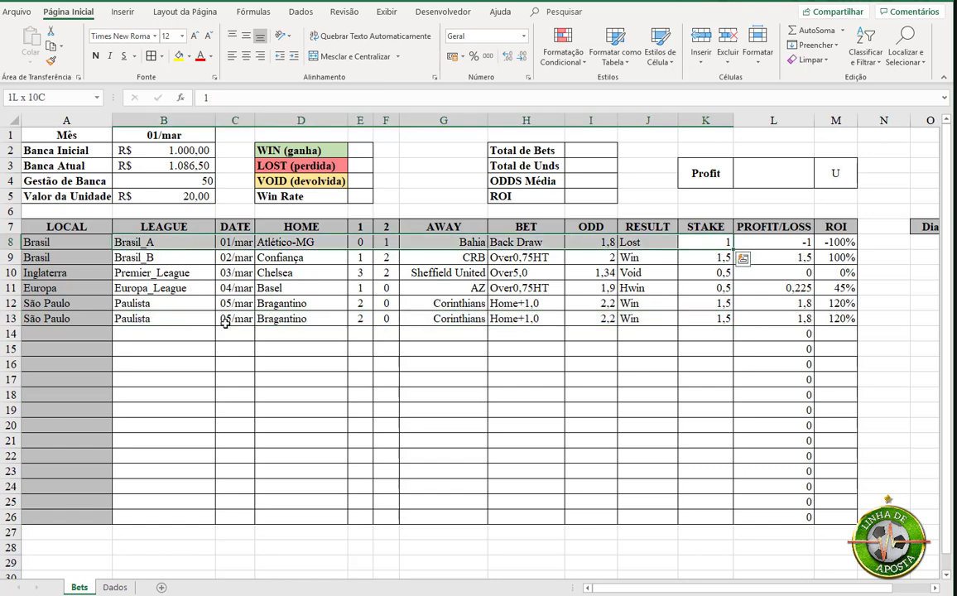
{"action": "key", "text": "ctrl+c"}
{"action": "left_click", "coordinate": [205, 334]}
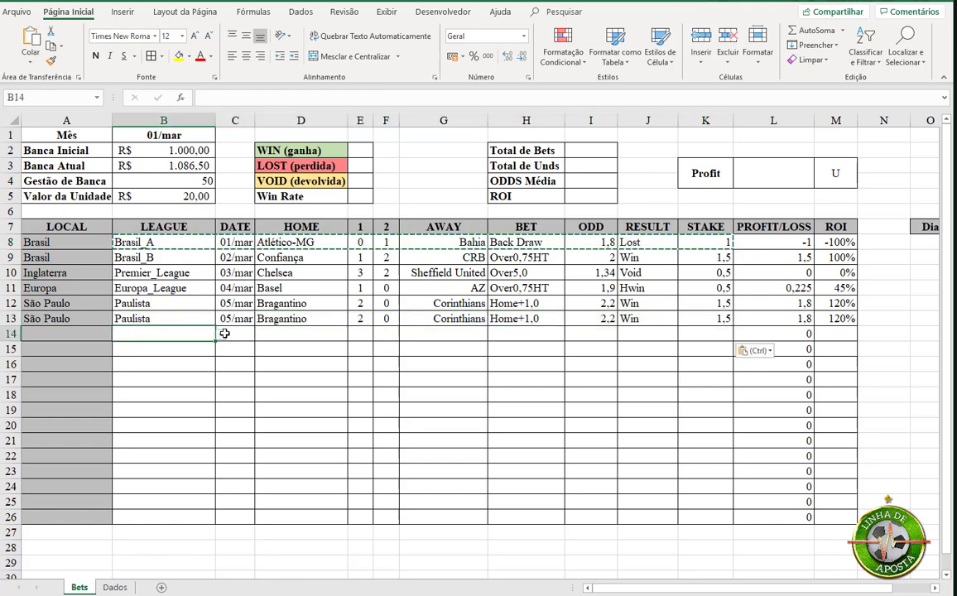
{"action": "key", "text": "ctrl+v"}
{"action": "left_click", "coordinate": [245, 333]}
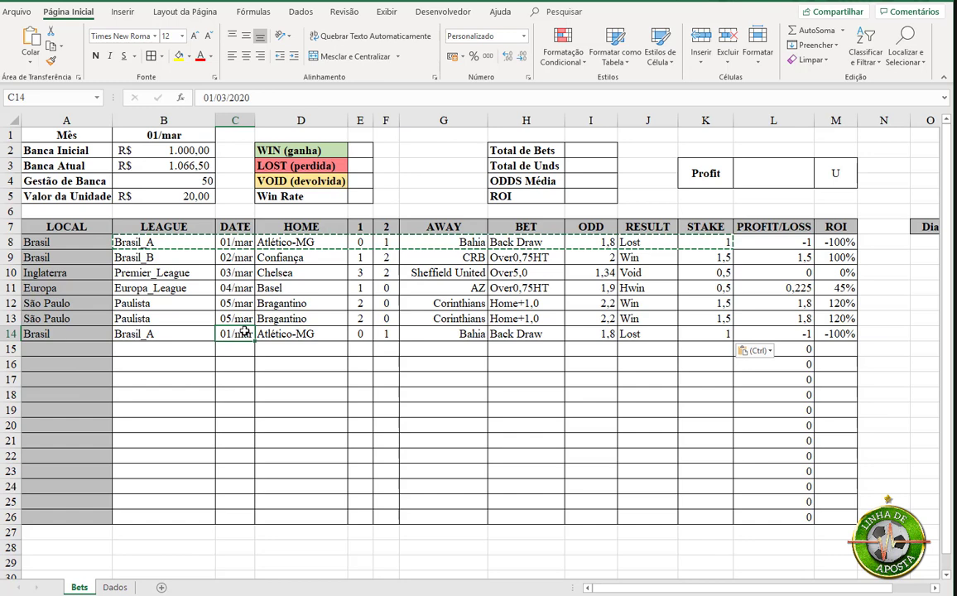
{"action": "type", "text": "6/"}
{"action": "key", "text": "Return"}
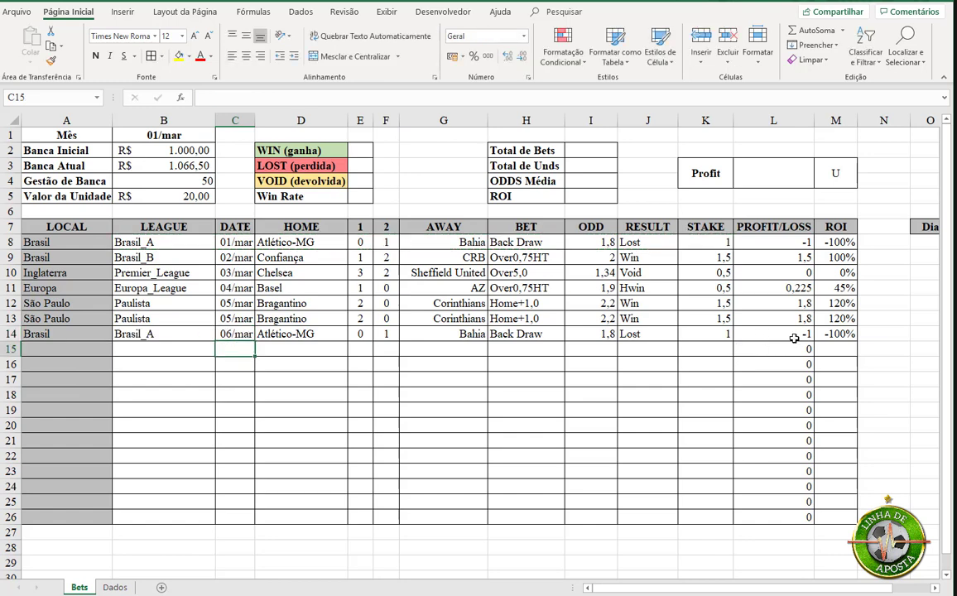
{"action": "left_click", "coordinate": [159, 149]}
{"action": "left_click", "coordinate": [162, 165]}
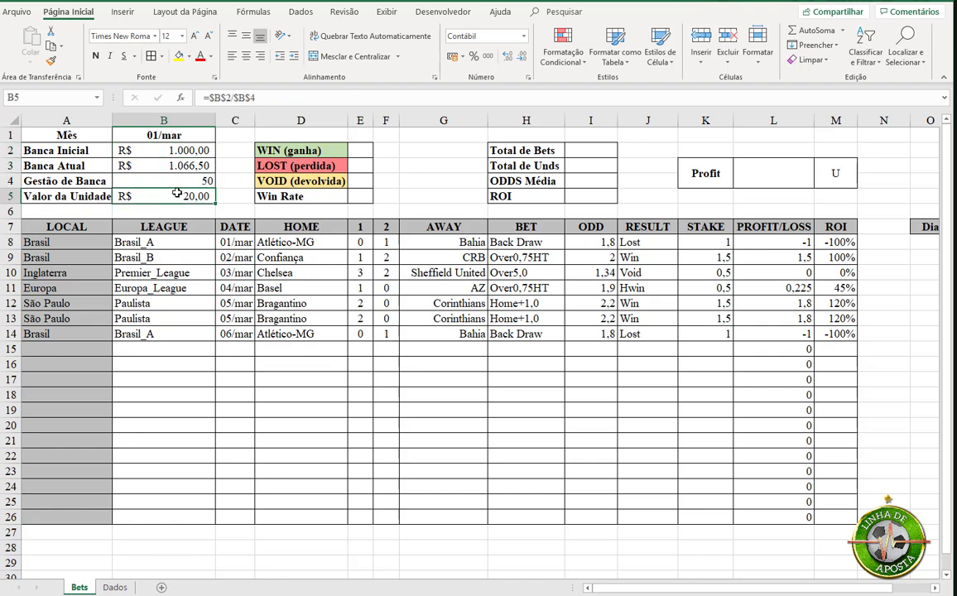
{"action": "left_click", "coordinate": [356, 151]}
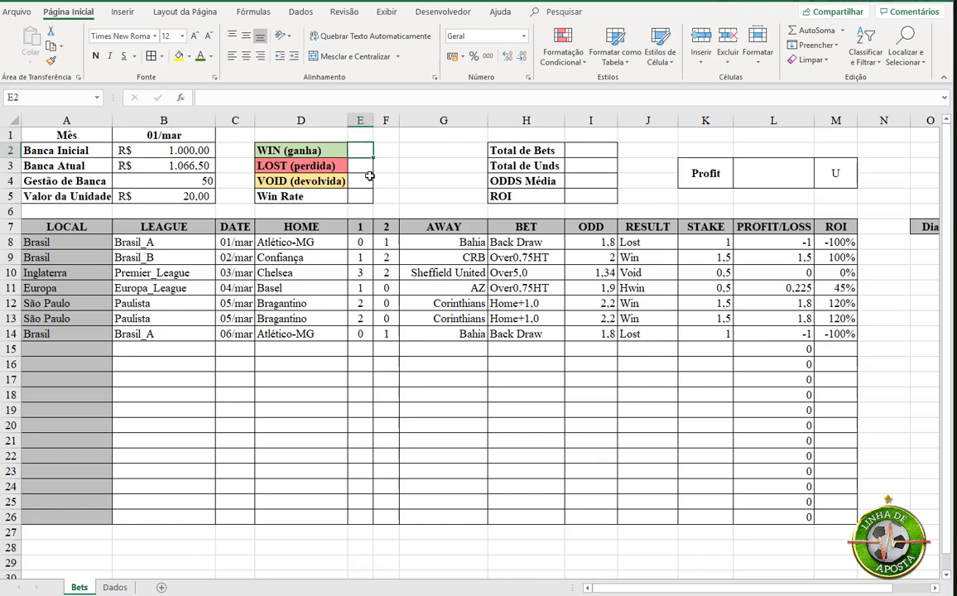
- Enter =CONT.SE($J$8:$J$26;"Win") in E2, counting 3 winning bets
{"action": "type", "text": "="}
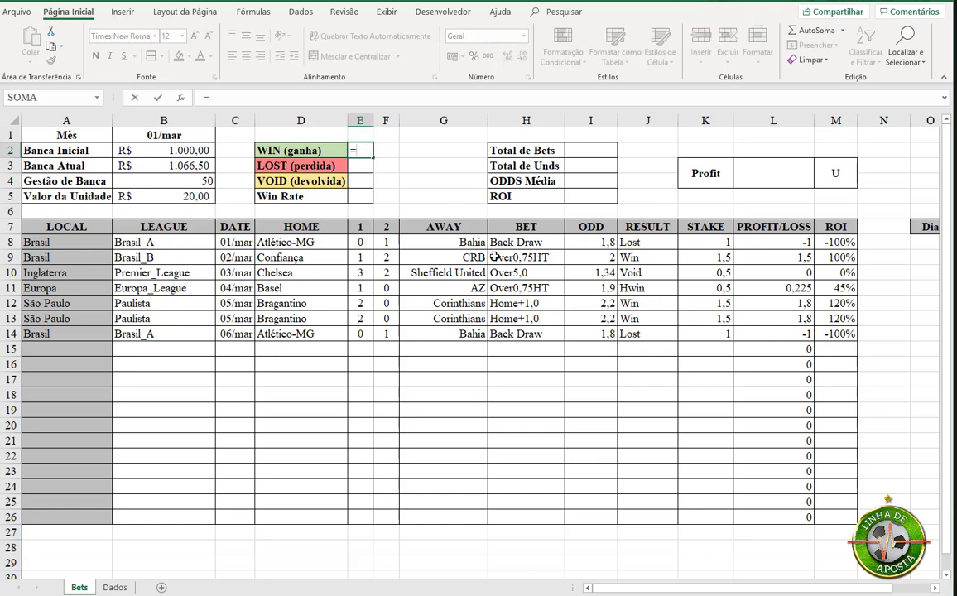
{"action": "key", "text": "BackSpace"}
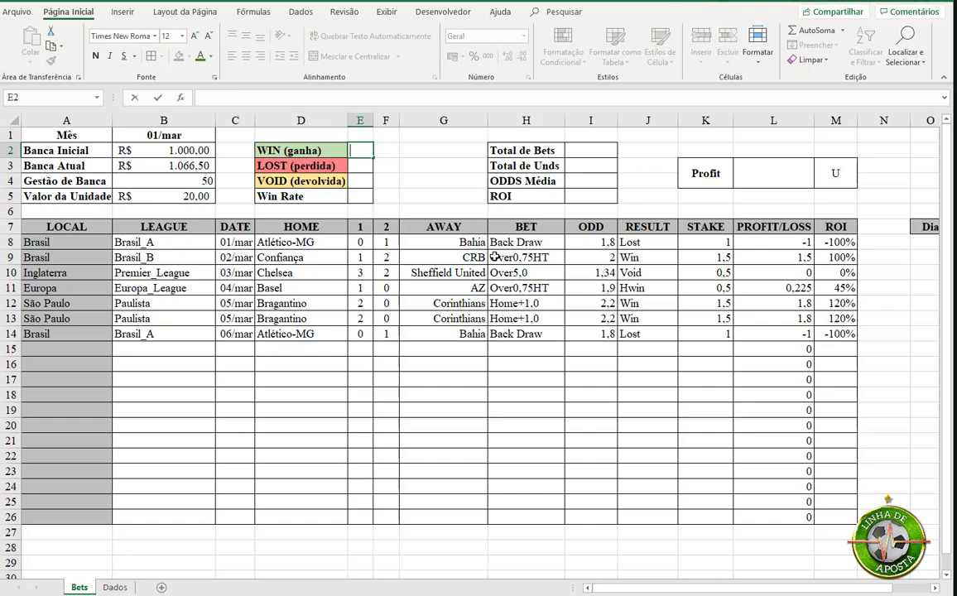
{"action": "type", "text": "="}
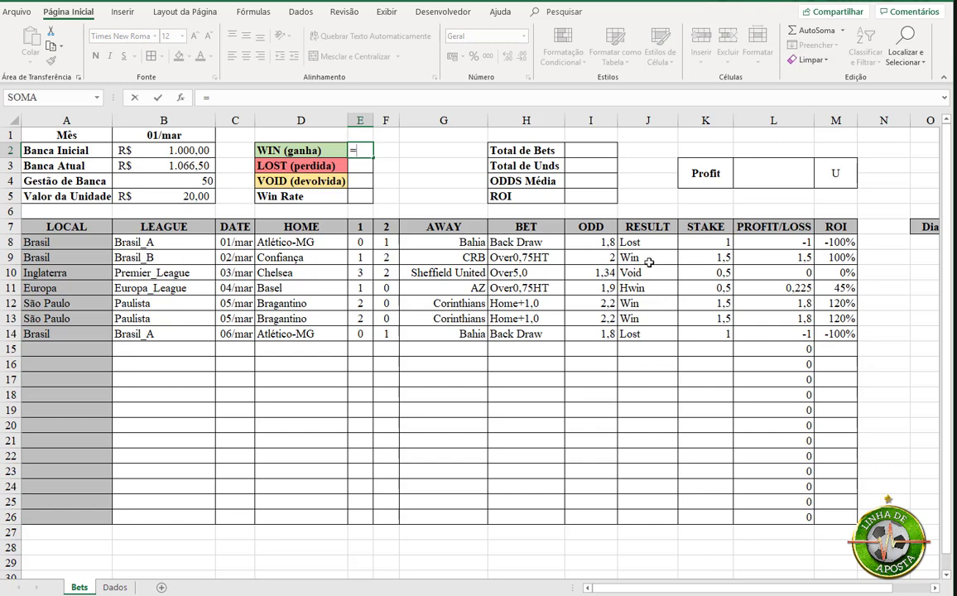
{"action": "type", "text": "con"}
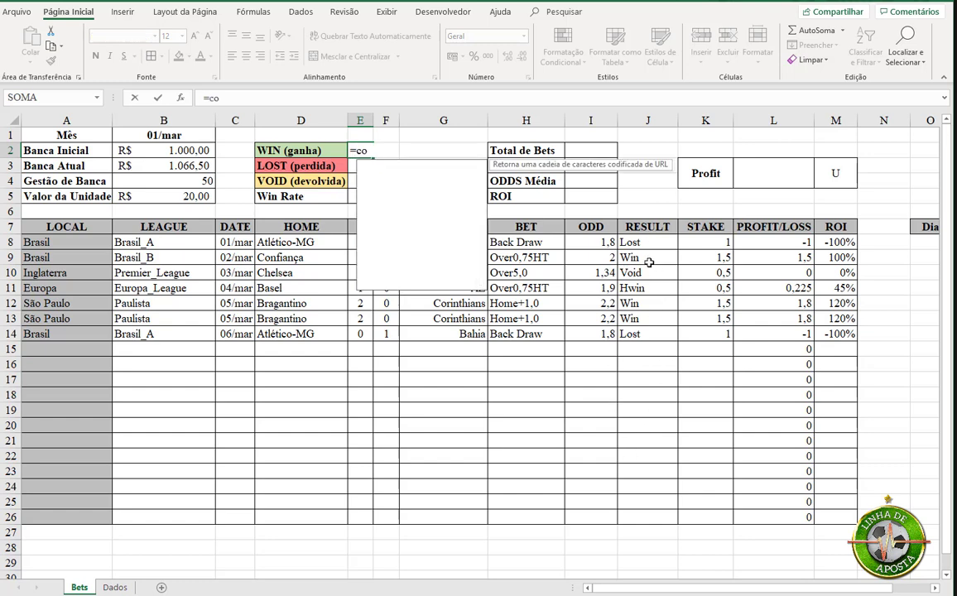
{"action": "left_click", "coordinate": [398, 199]}
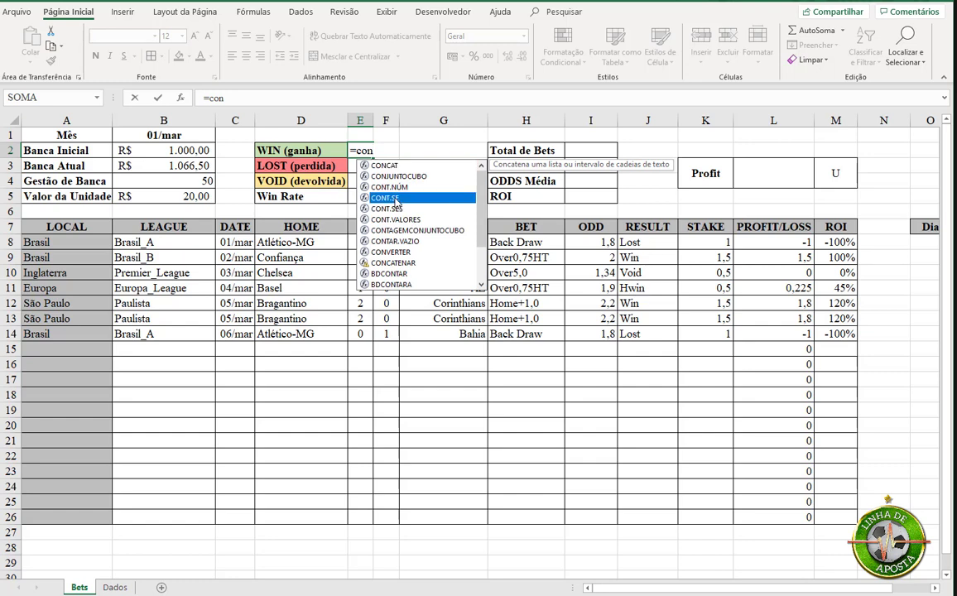
{"action": "double_click", "coordinate": [397, 199]}
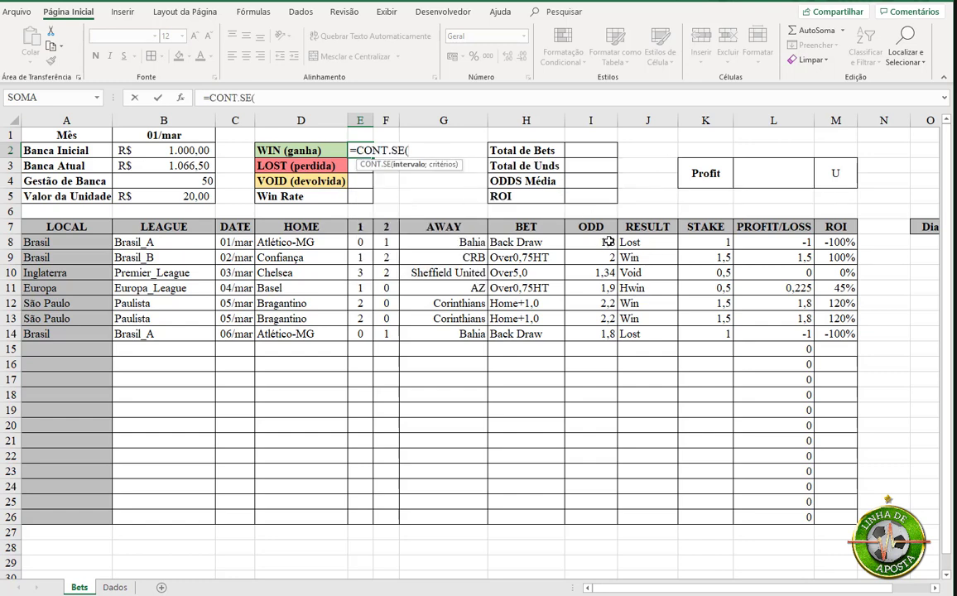
{"action": "mouse_move", "coordinate": [633, 244]}
{"action": "left_mouse_down"}
{"action": "mouse_move", "coordinate": [656, 511]}
{"action": "mouse_move", "coordinate": [637, 515]}
{"action": "left_mouse_up"}
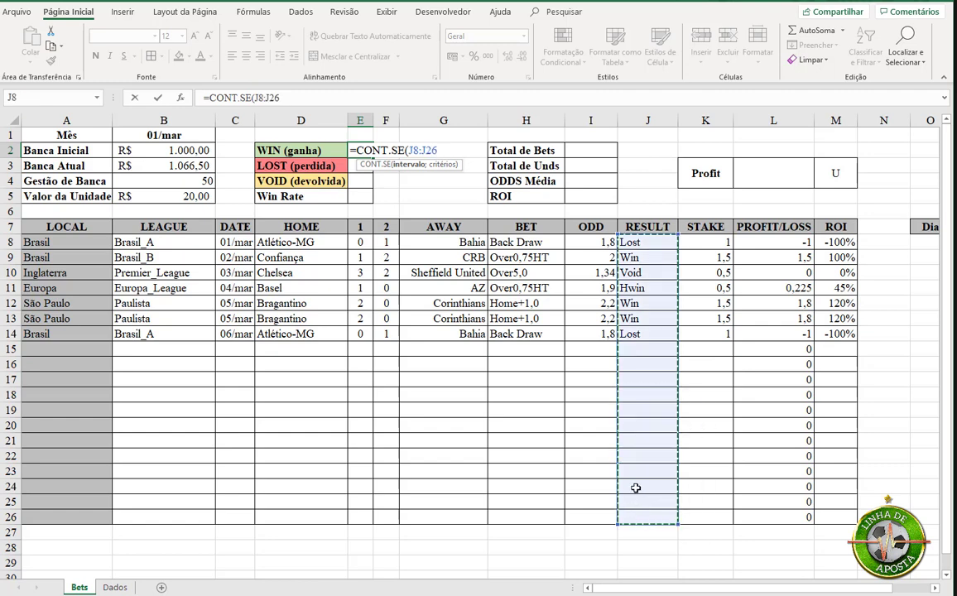
{"action": "key", "text": "F4"}
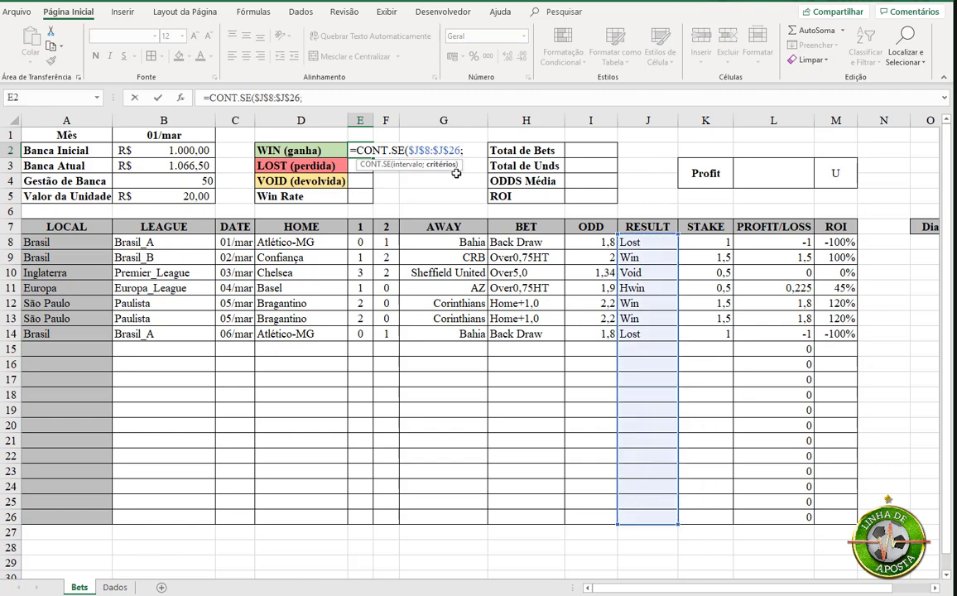
{"action": "type", "text": ";\""}
{"action": "type", "text": "Win\""}
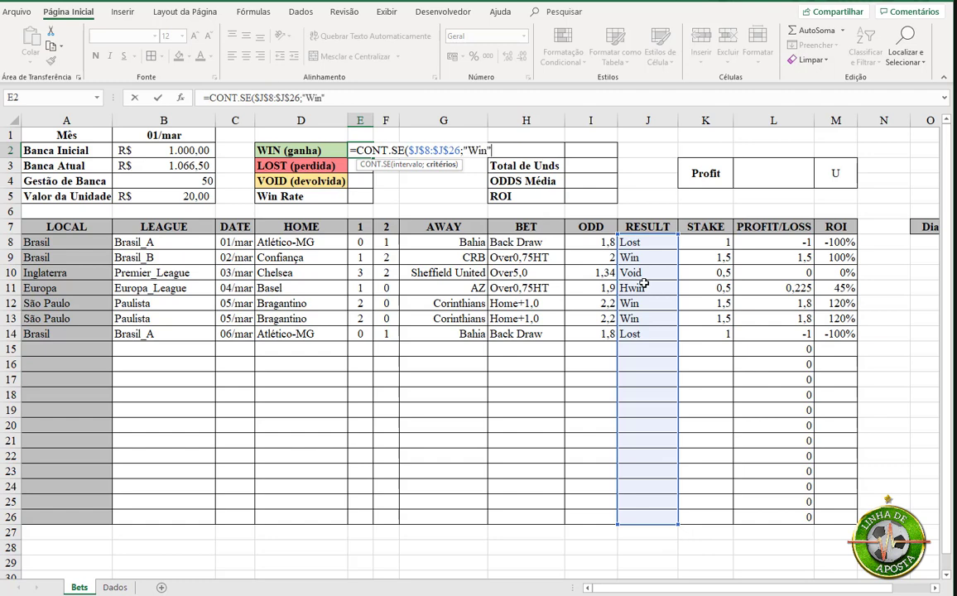
{"action": "type", "text": ")"}
{"action": "key", "text": "Return"}
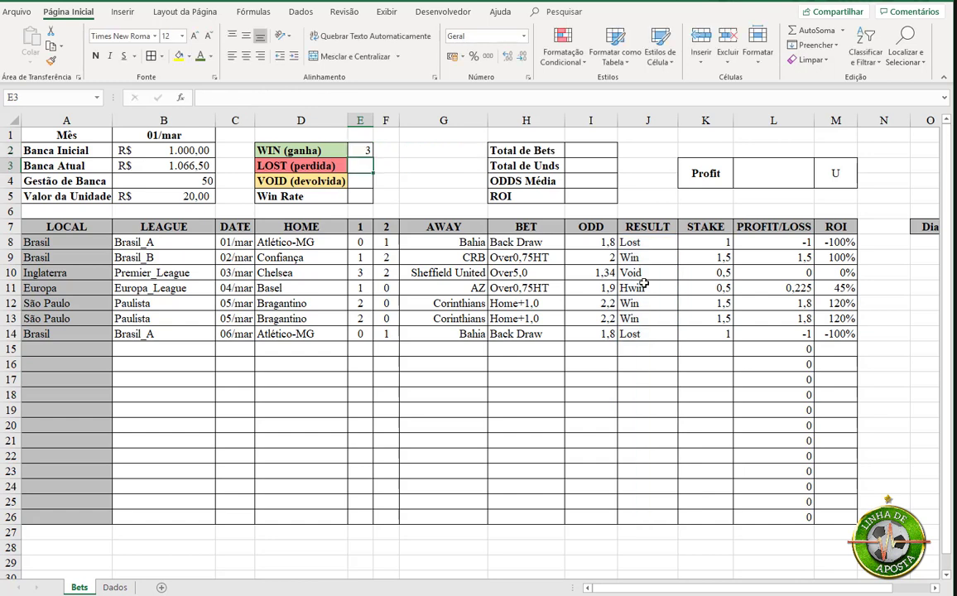
{"action": "key", "text": "Up"}
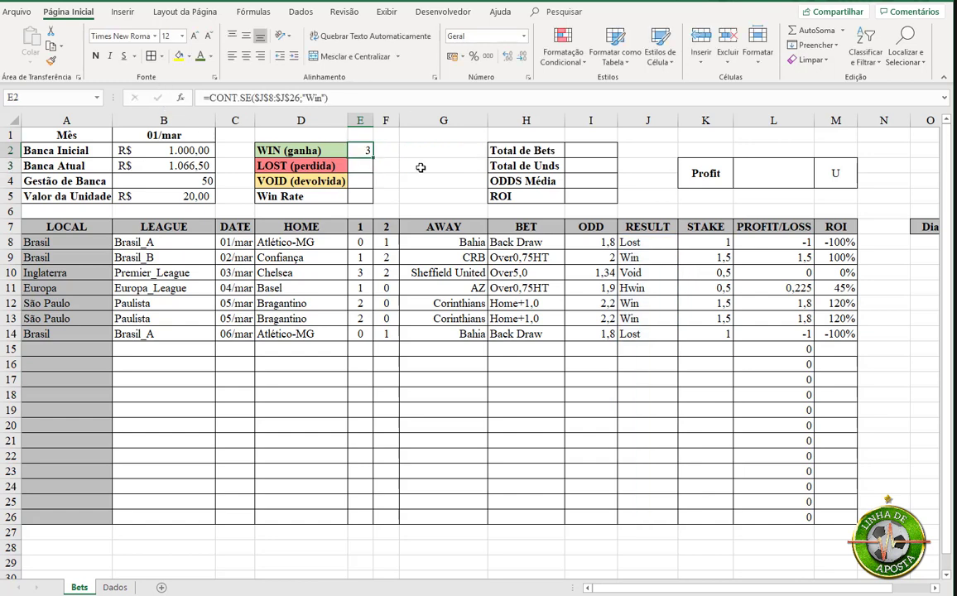
- Copy the WIN count formula from E2:F2 into the LOST and VOID cells
{"action": "left_click_drag", "start_coordinate": [364, 152], "coordinate": [386, 152]}
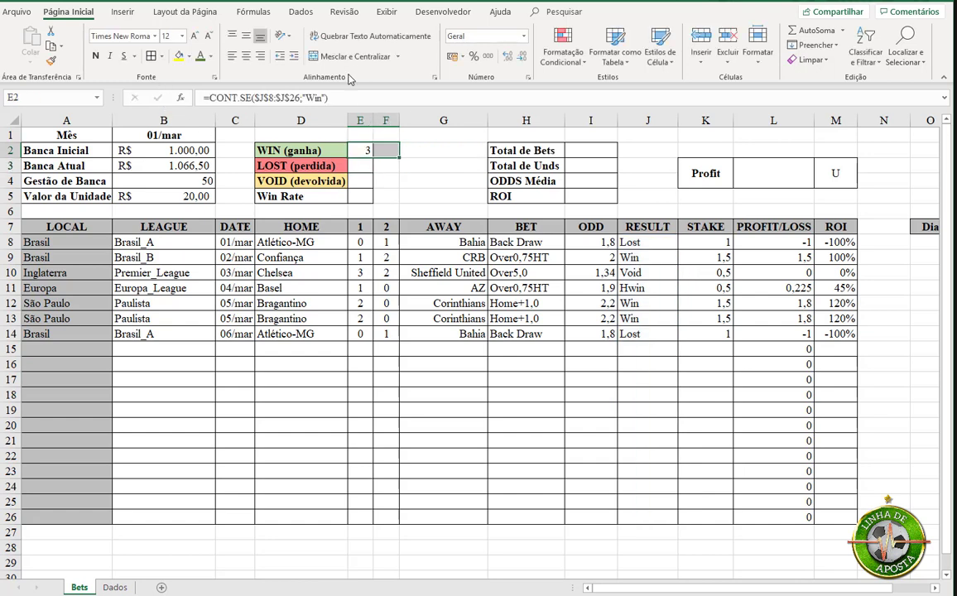
{"action": "key", "text": "ctrl+c"}
{"action": "left_click", "coordinate": [368, 169]}
{"action": "key", "text": "ctrl+v"}
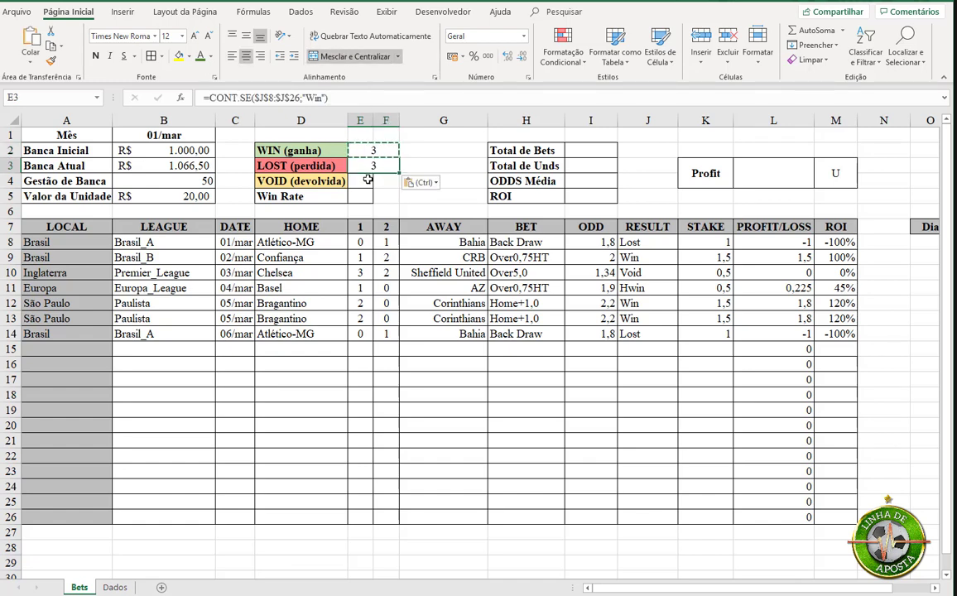
{"action": "left_click", "coordinate": [367, 181]}
{"action": "key", "text": "ctrl+v"}
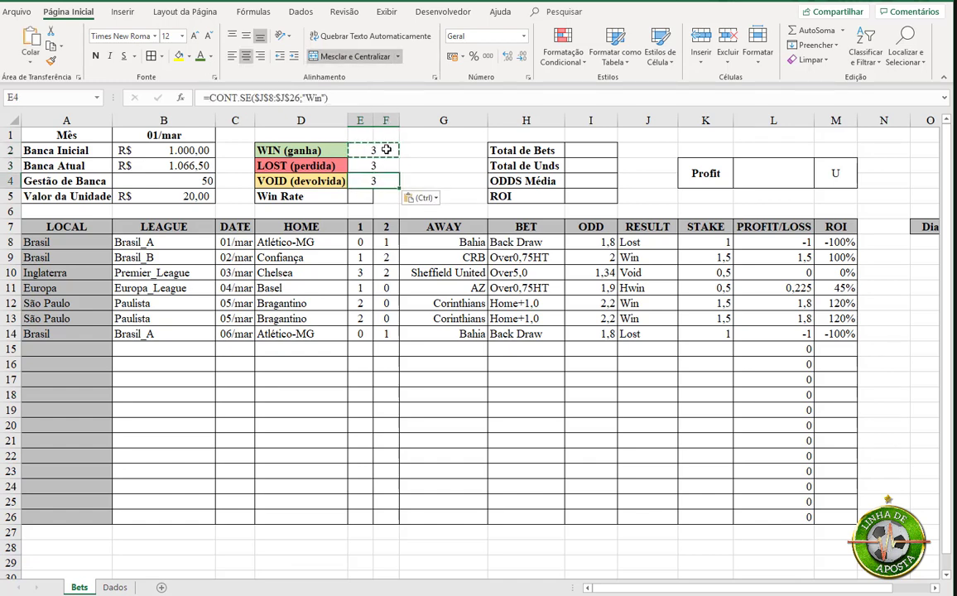
{"action": "left_click_drag", "start_coordinate": [371, 151], "coordinate": [388, 180]}
{"action": "key", "text": "Escape"}
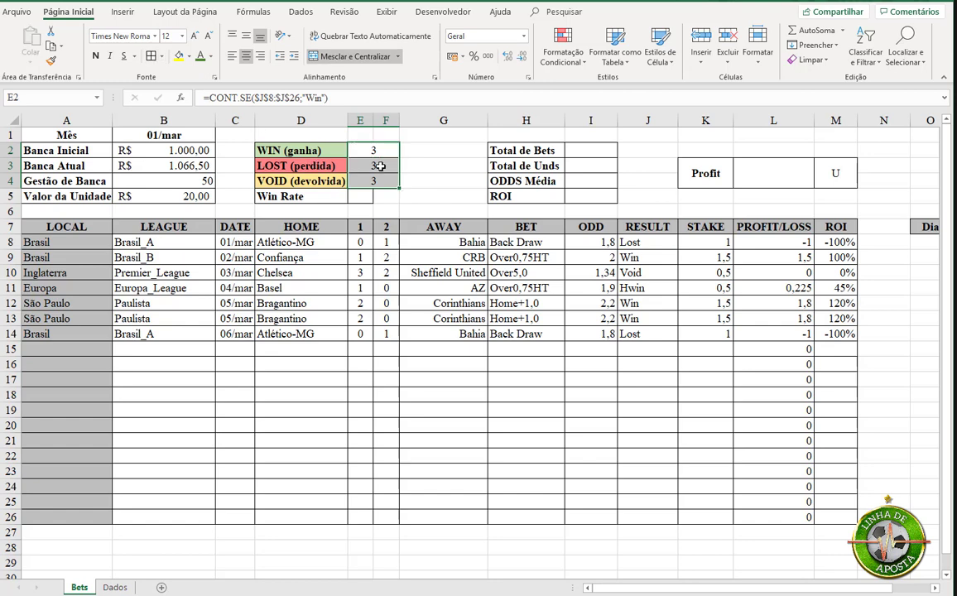
- Change the LOST cell's criterion from "Win" to "Lost", showing 2 losses
{"action": "left_click", "coordinate": [371, 165]}
{"action": "left_click", "coordinate": [310, 100]}
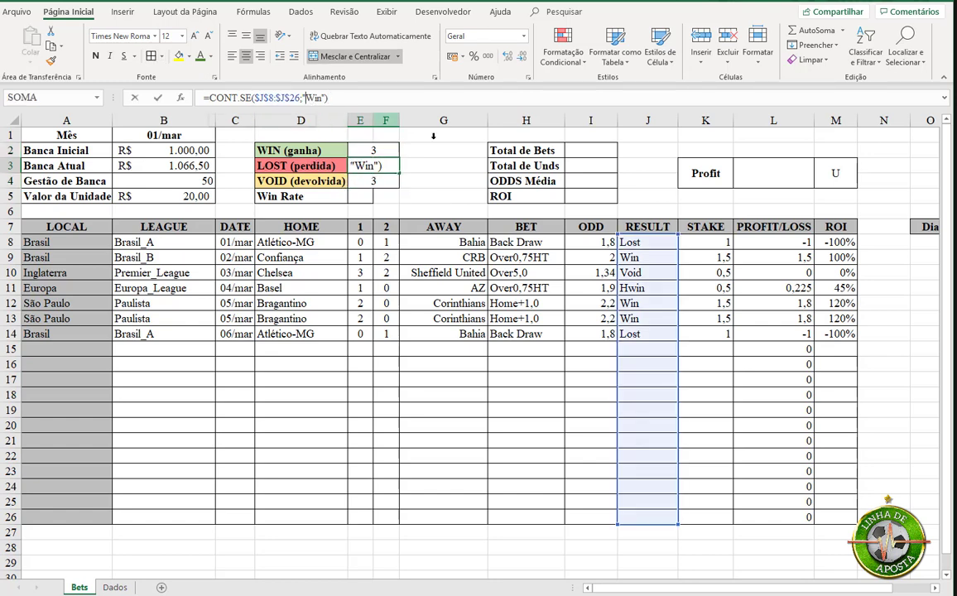
{"action": "type", "text": "Lost"}
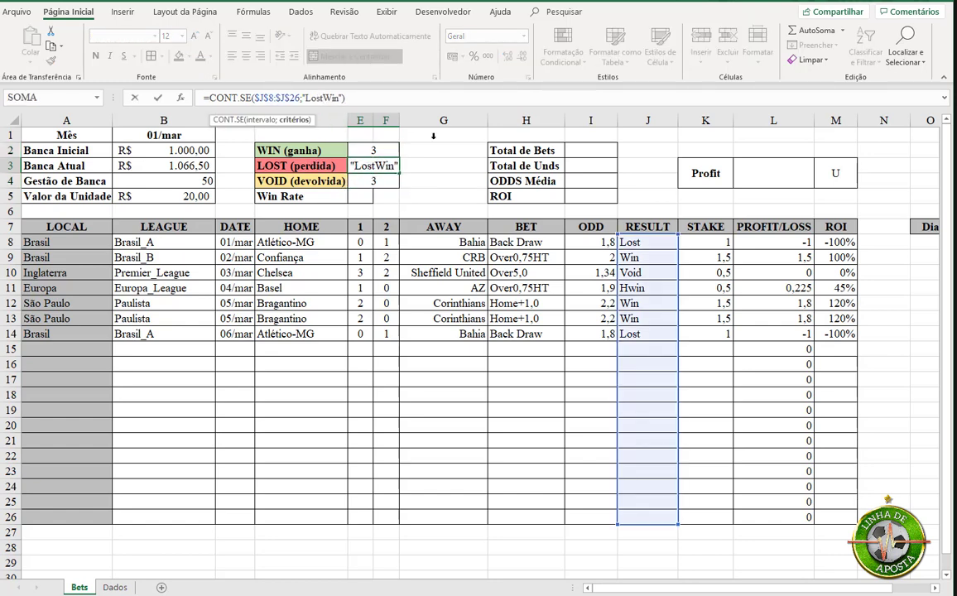
{"action": "key", "text": "Delete"}
{"action": "key", "text": "Delete"}
{"action": "key", "text": "Delete"}
{"action": "key", "text": "ctrl+Return"}
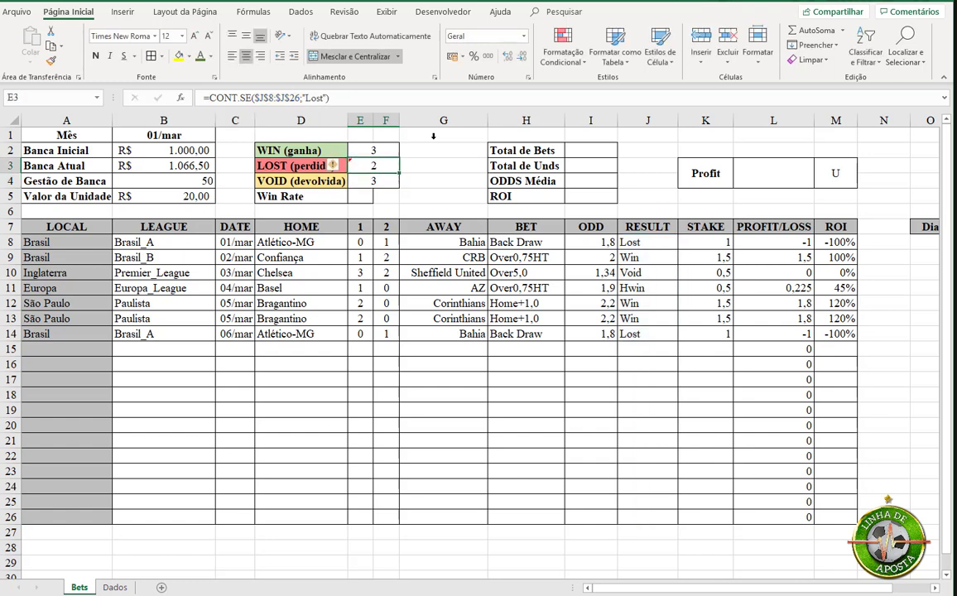
{"action": "left_click", "coordinate": [386, 181]}
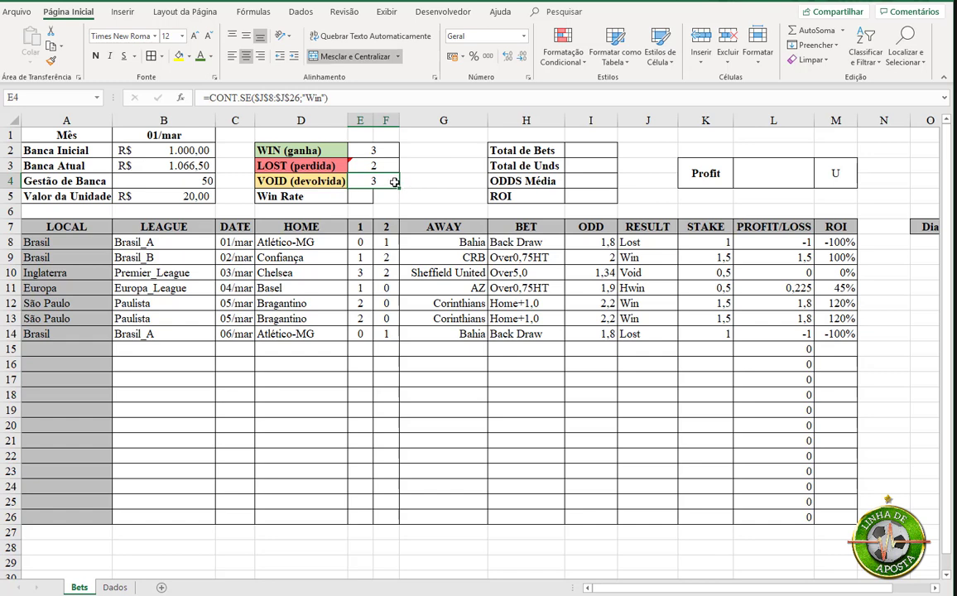
- Change E4's criterion to "Void" and append a second CONT.SE term counting "Hwin"
{"action": "left_click", "coordinate": [305, 96]}
{"action": "type", "text": "V"}
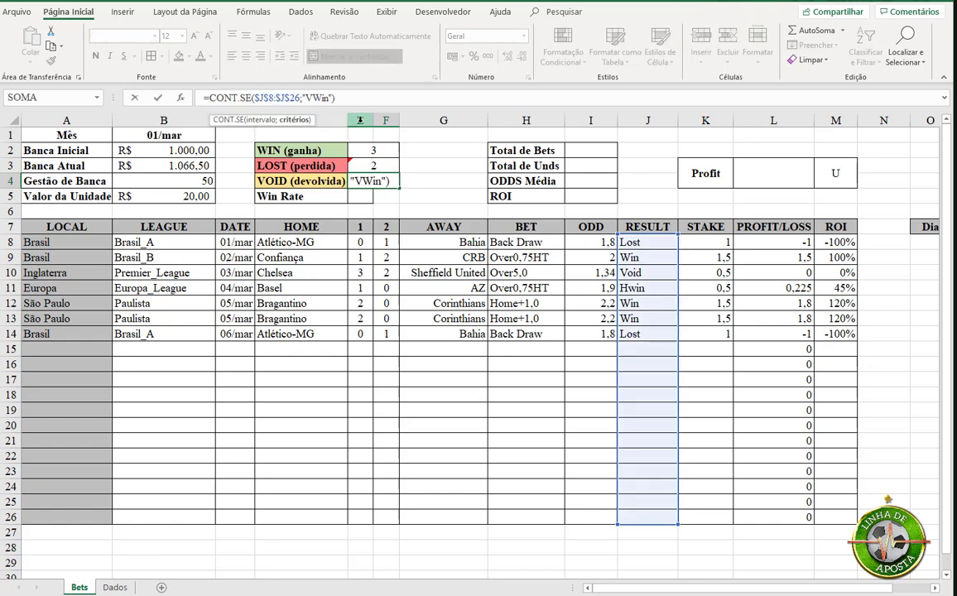
{"action": "type", "text": "oid"}
{"action": "key", "text": "Delete"}
{"action": "key", "text": "Delete"}
{"action": "key", "text": "Delete"}
{"action": "left_click", "coordinate": [335, 99]}
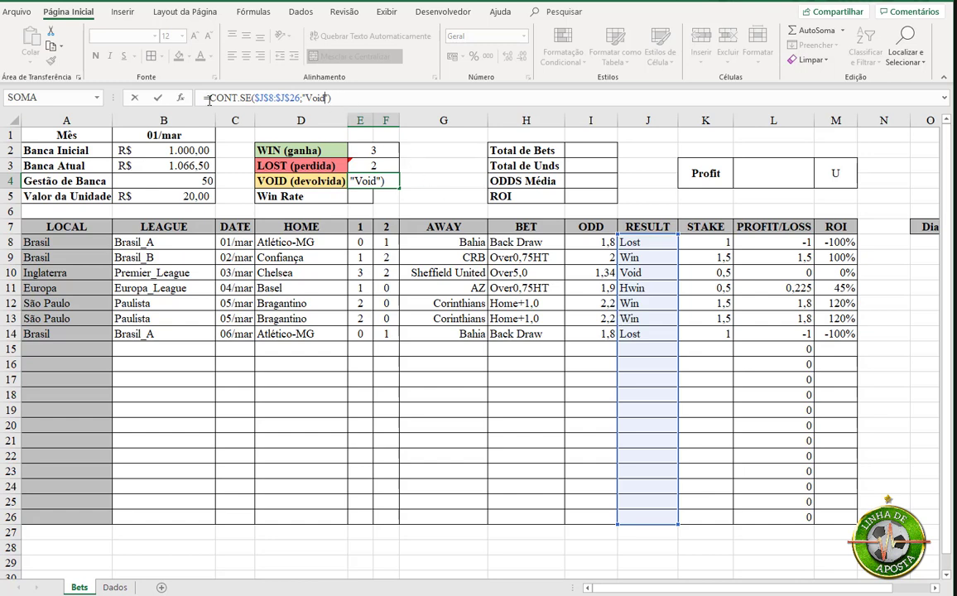
{"action": "left_click_drag", "start_coordinate": [209, 99], "coordinate": [358, 97]}
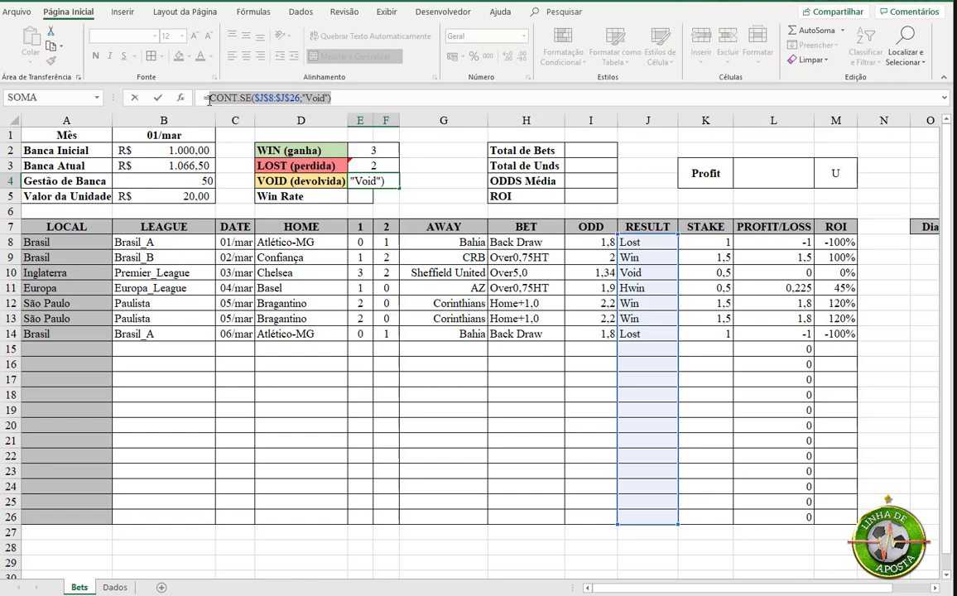
{"action": "left_click", "coordinate": [359, 97]}
{"action": "type", "text": "+"}
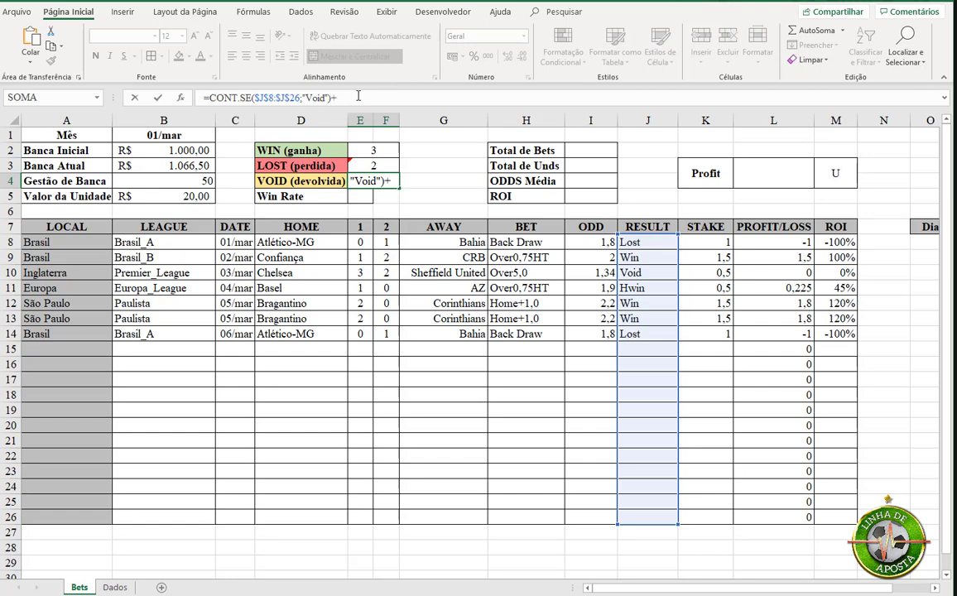
{"action": "key", "text": "ctrl+v"}
{"action": "left_click", "coordinate": [434, 98]}
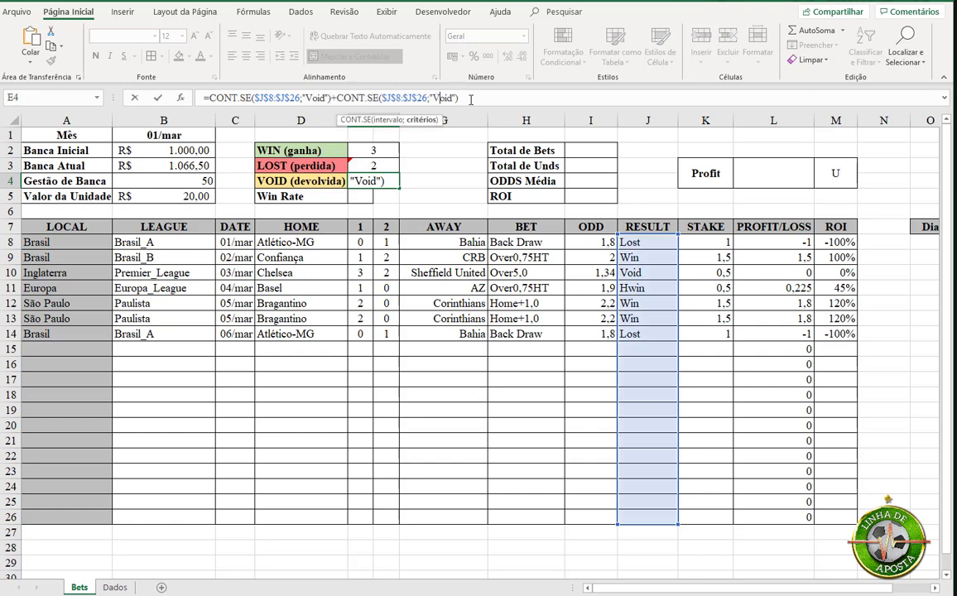
{"action": "key", "text": "Delete"}
{"action": "key", "text": "Delete"}
{"action": "key", "text": "Delete"}
{"action": "key", "text": "BackSpace"}
{"action": "type", "text": "H"}
{"action": "type", "text": "win"}
- Append a third CONT.SE term counting "Hlost" and commit, giving a VOID count of 2
{"action": "left_click", "coordinate": [468, 101]}
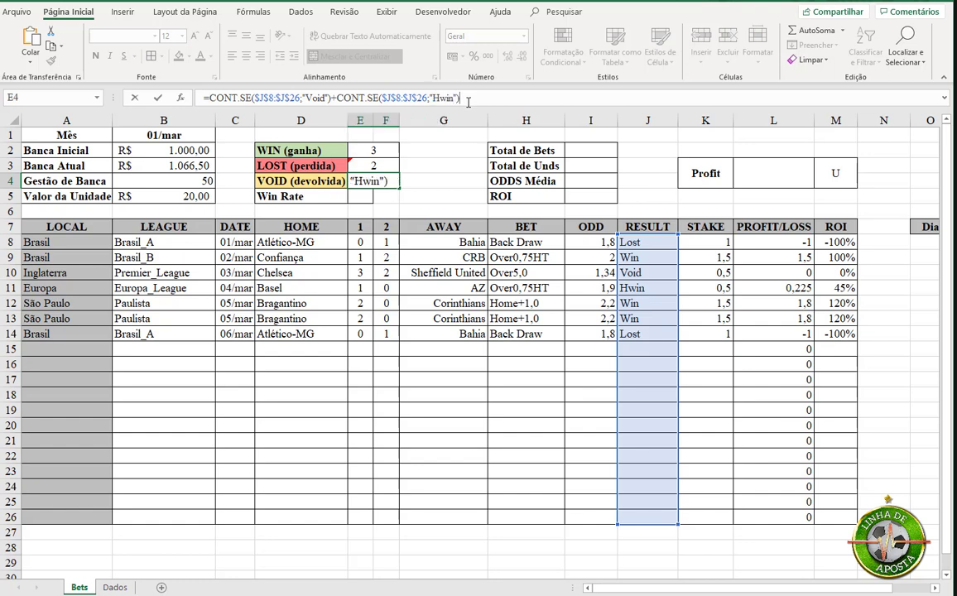
{"action": "key", "text": "ctrl+v"}
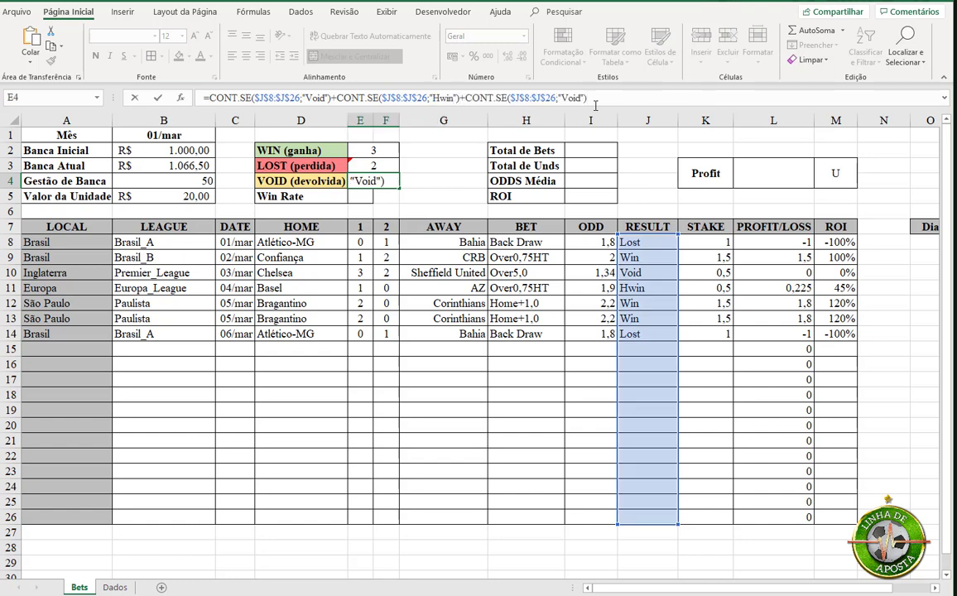
{"action": "key", "text": "Left"}
{"action": "key", "text": "Left"}
{"action": "key", "text": "Left"}
{"action": "type", "text": "Hlost"}
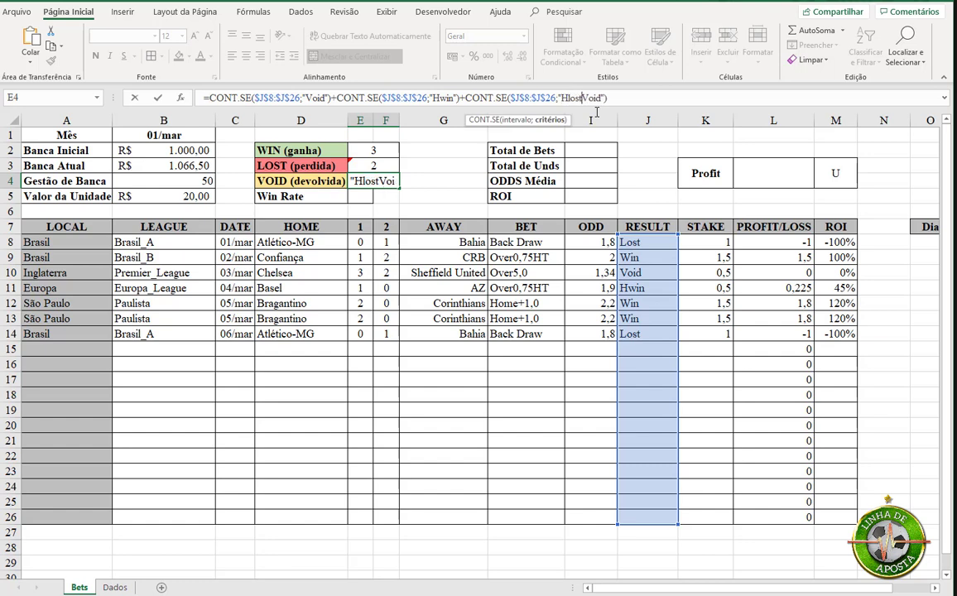
{"action": "key", "text": "shift+Right"}
{"action": "key", "text": "shift+Right"}
{"action": "key", "text": "shift+Right"}
{"action": "key", "text": "Delete"}
{"action": "left_click", "coordinate": [319, 98]}
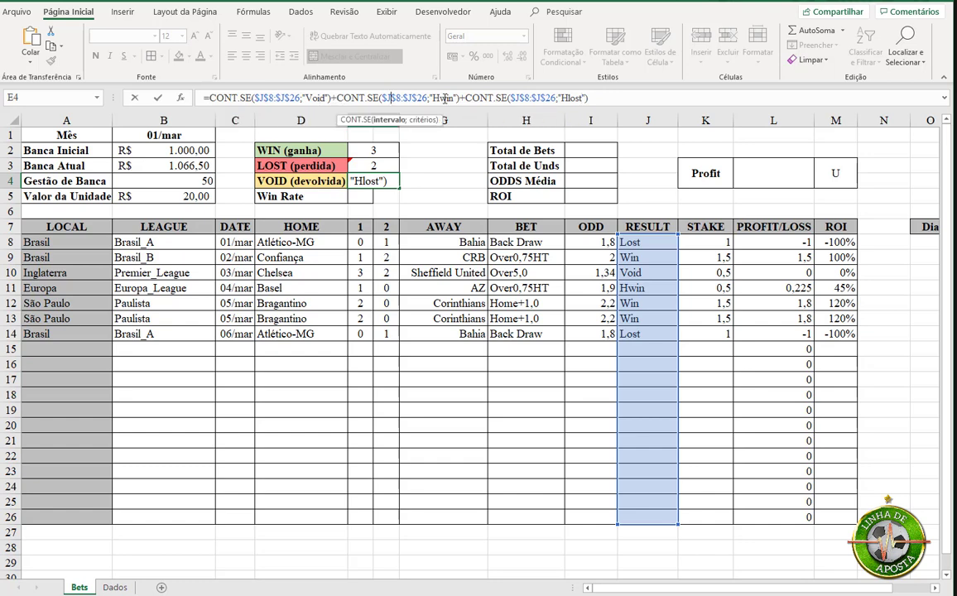
{"action": "left_click", "coordinate": [446, 99]}
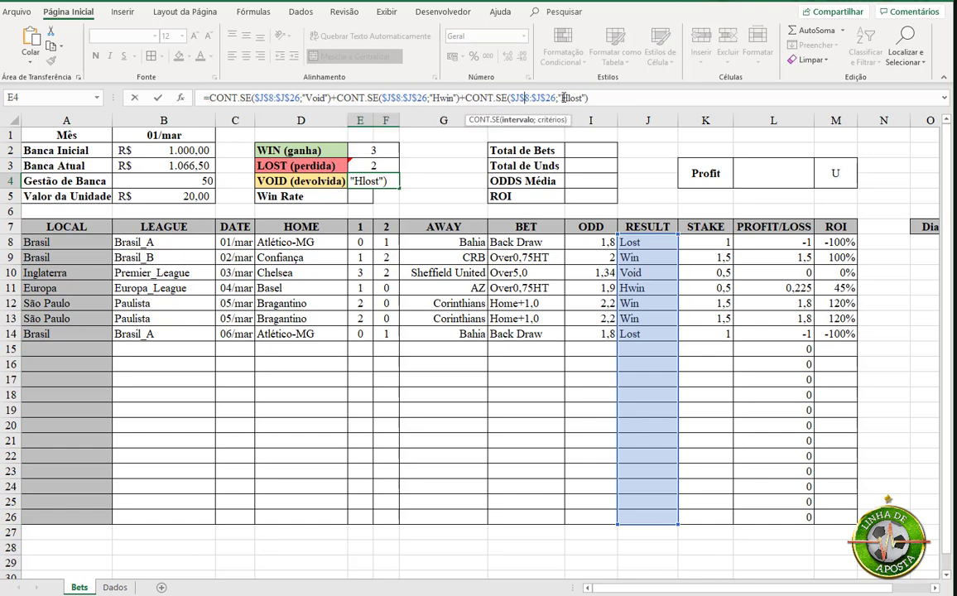
{"action": "left_click", "coordinate": [586, 99]}
{"action": "key", "text": "ctrl+Return"}
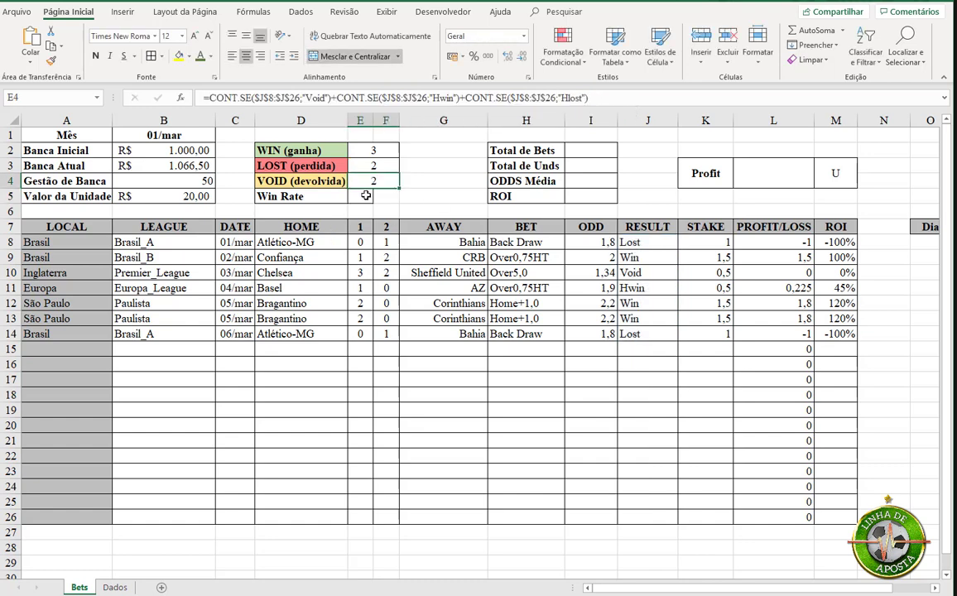
- Merge Win Rate cells E5:F5 and enter =CONT.VALORES($K$8:$K$26) in Total de Bets, showing 7
{"action": "left_click_drag", "start_coordinate": [365, 196], "coordinate": [385, 196]}
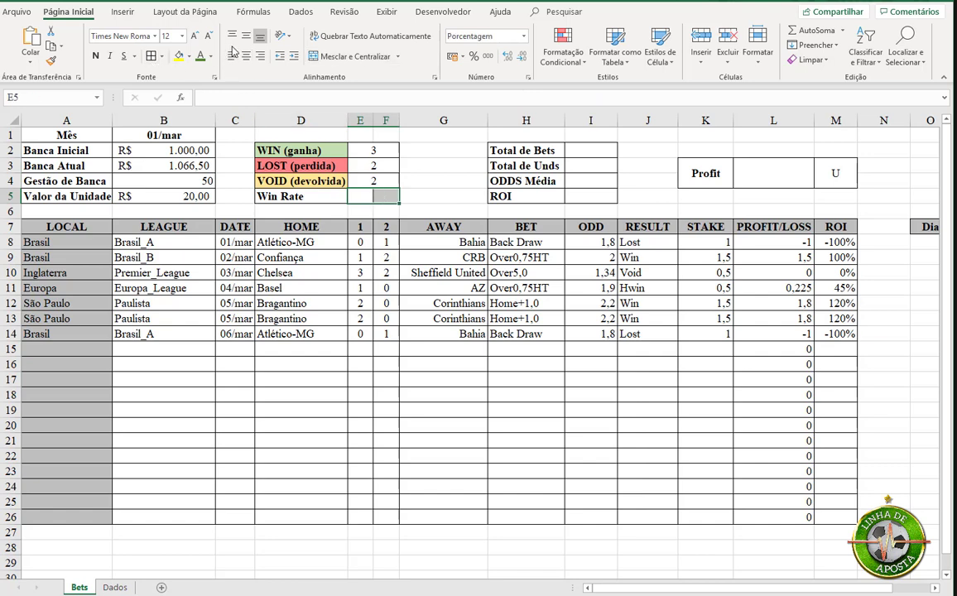
{"action": "left_click", "coordinate": [349, 56]}
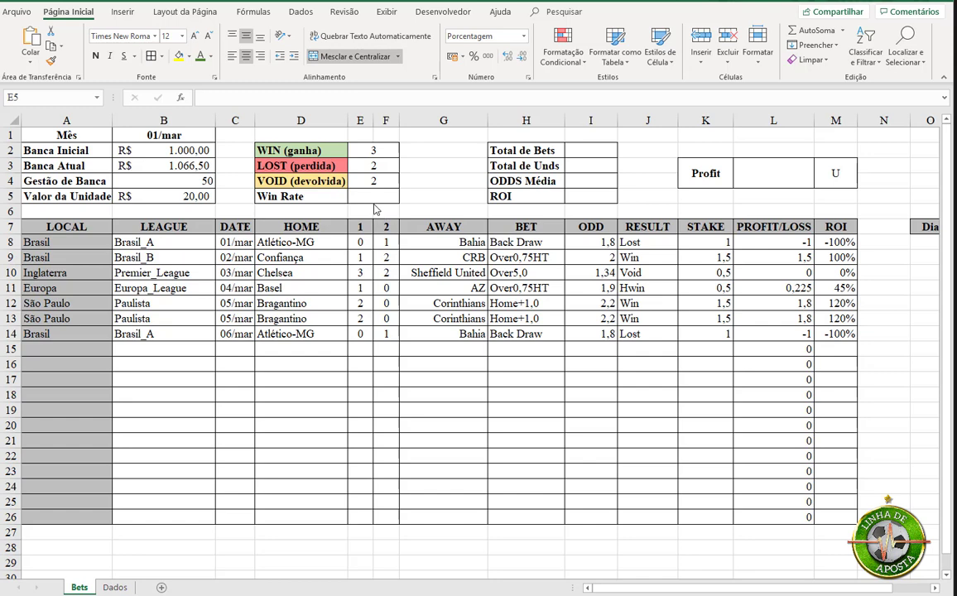
{"action": "left_click", "coordinate": [584, 148]}
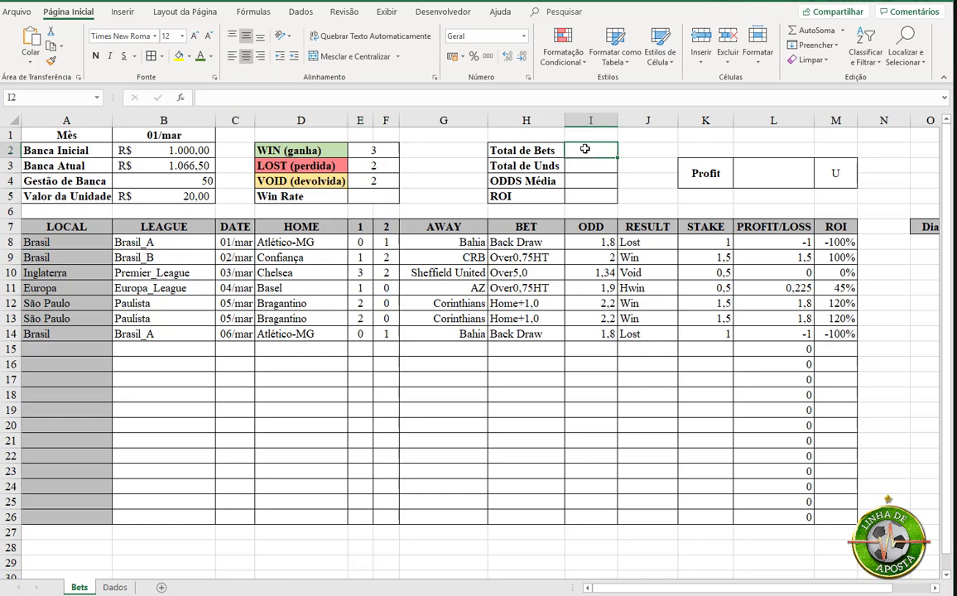
{"action": "type", "text": "=con"}
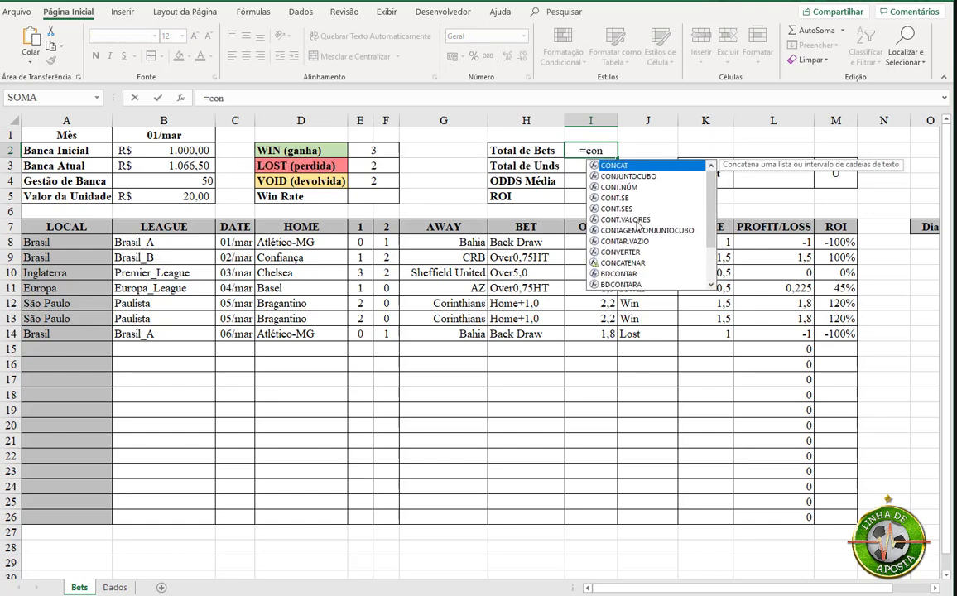
{"action": "left_click", "coordinate": [633, 221]}
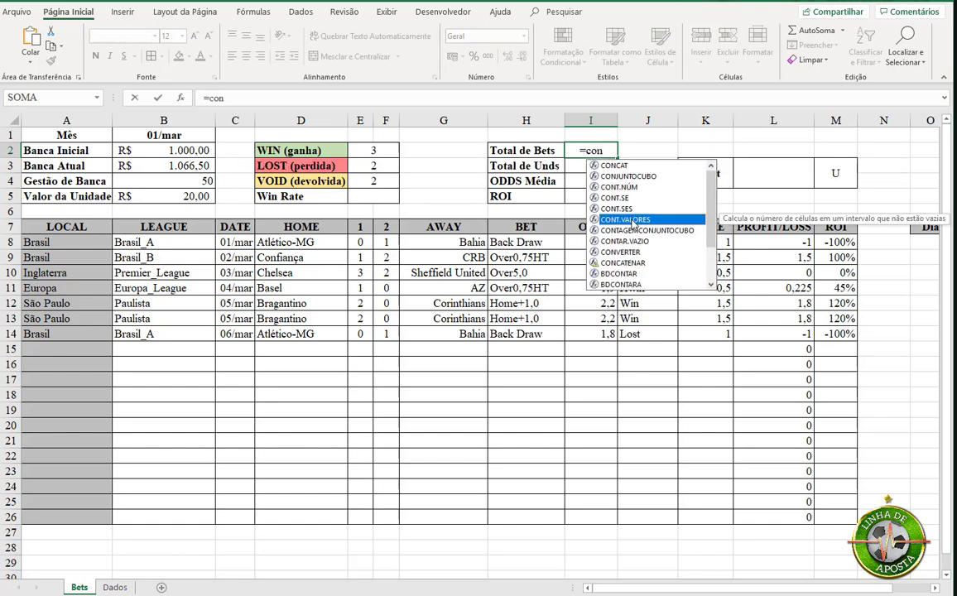
{"action": "double_click", "coordinate": [634, 221]}
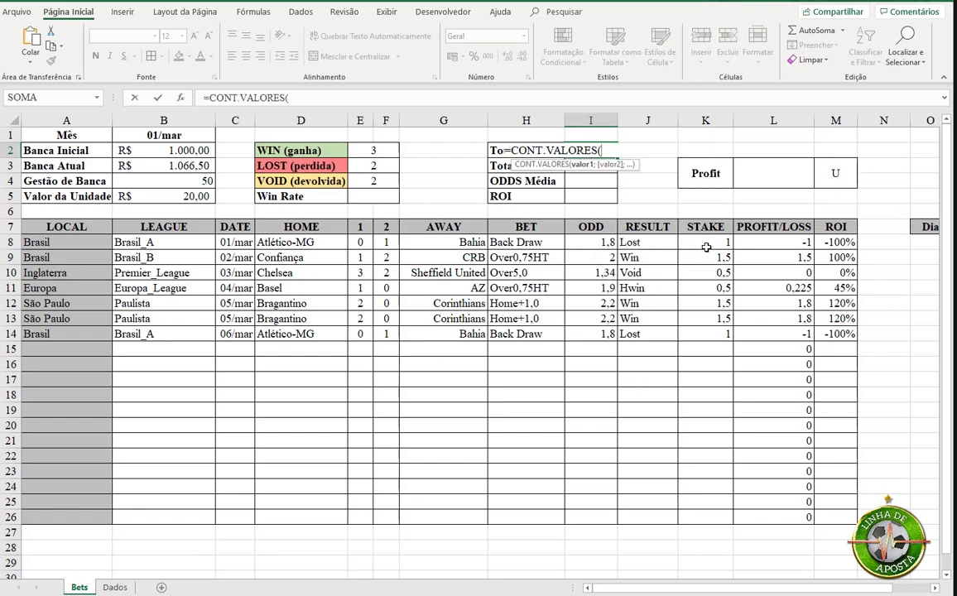
{"action": "mouse_move", "coordinate": [710, 242]}
{"action": "left_mouse_down"}
{"action": "mouse_move", "coordinate": [714, 524]}
{"action": "mouse_move", "coordinate": [713, 515]}
{"action": "left_mouse_up"}
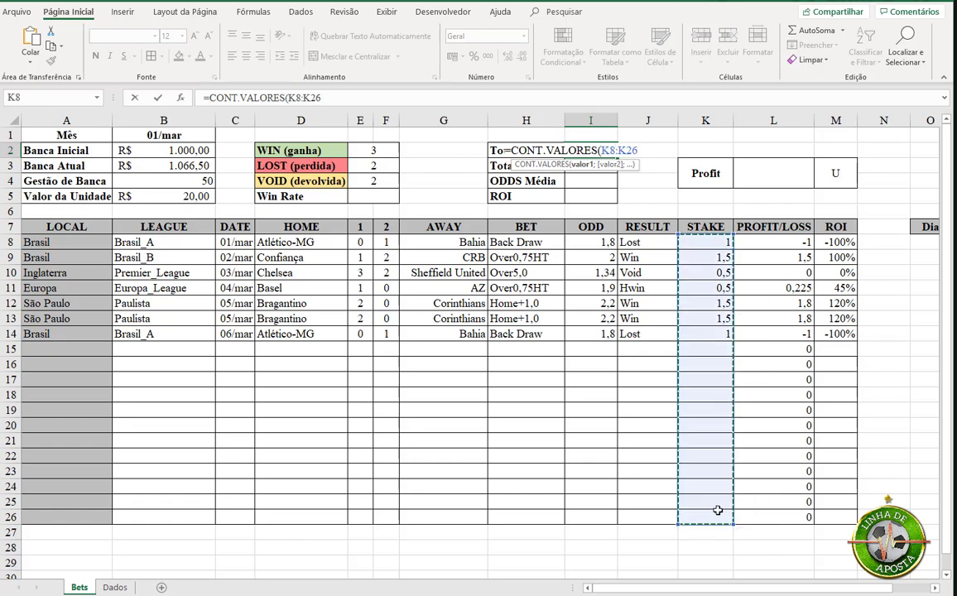
{"action": "key", "text": "F4"}
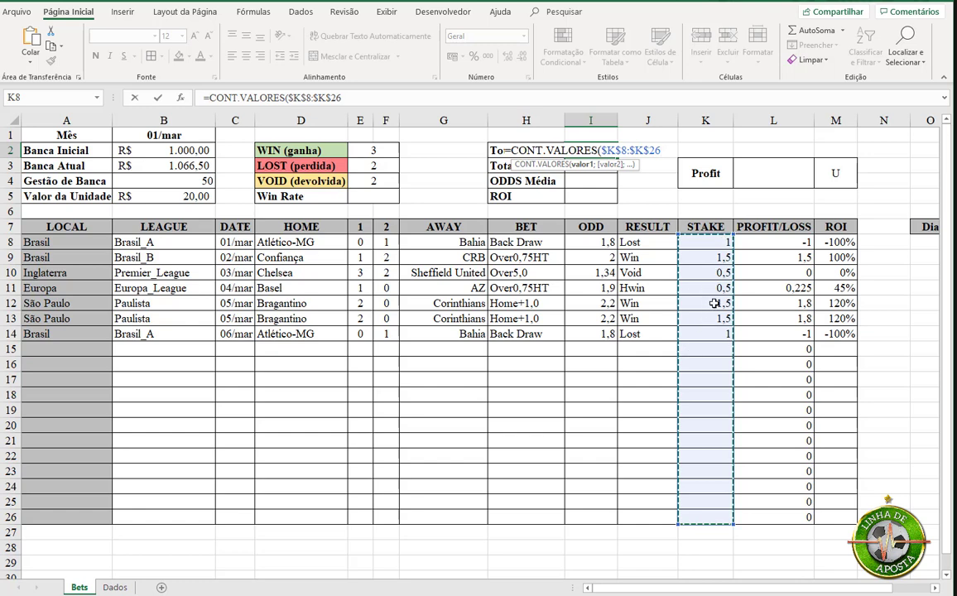
{"action": "key", "text": "Return"}
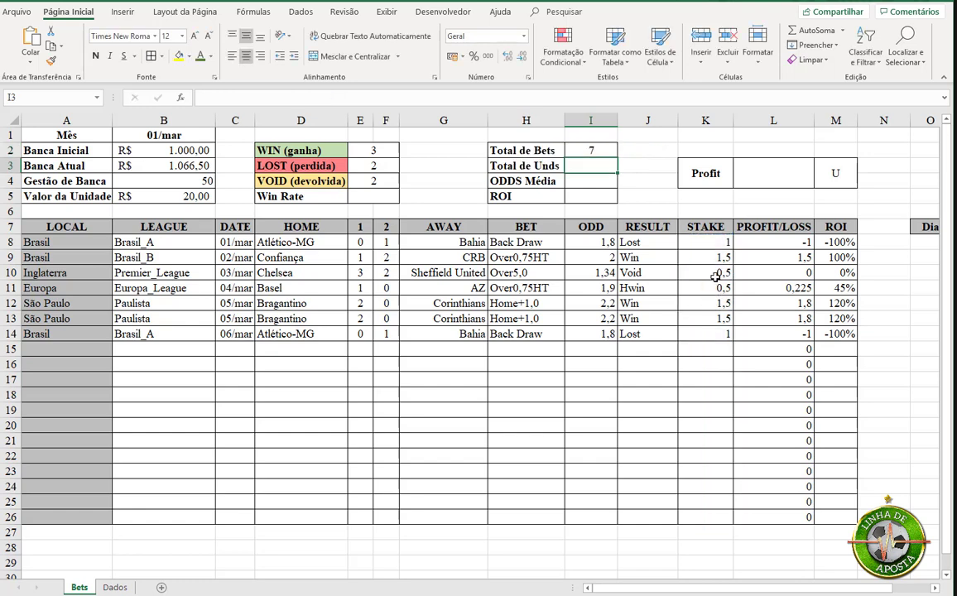
- Enter =E2/I2 as the Win Rate in E5, showing 43%
{"action": "left_click", "coordinate": [387, 197]}
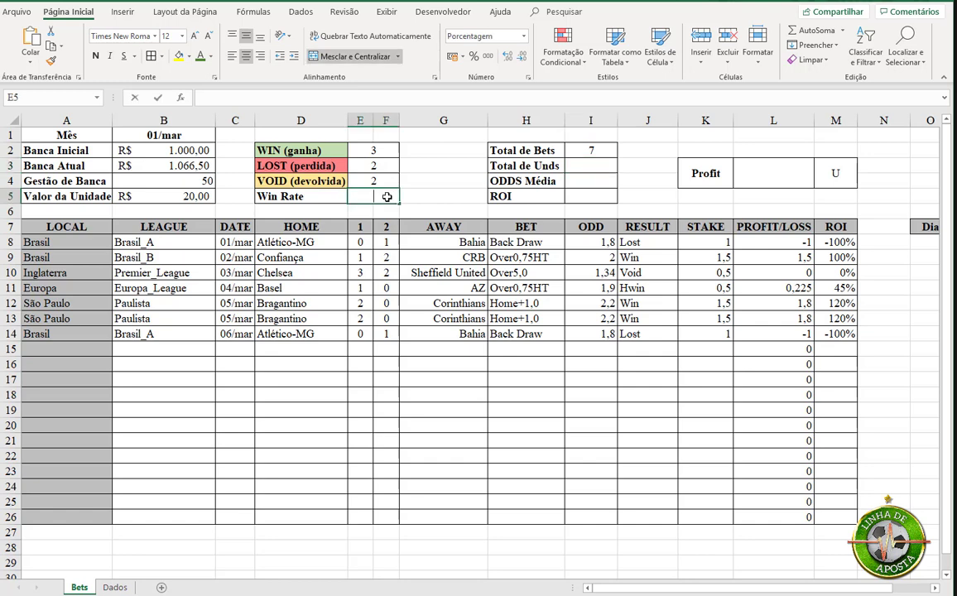
{"action": "type", "text": "="}
{"action": "left_click", "coordinate": [385, 151]}
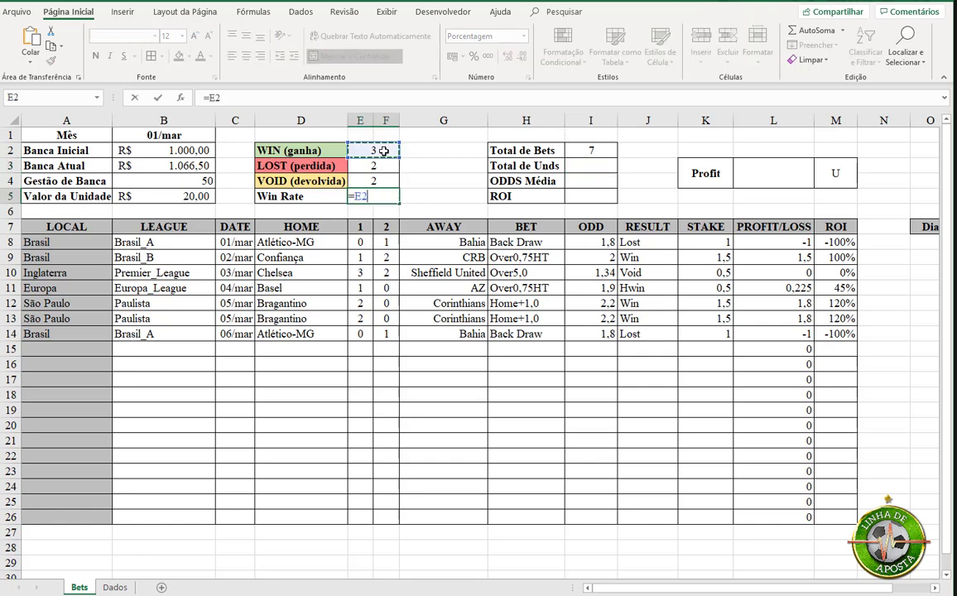
{"action": "type", "text": "/"}
{"action": "left_click", "coordinate": [601, 157]}
{"action": "key", "text": "Return"}
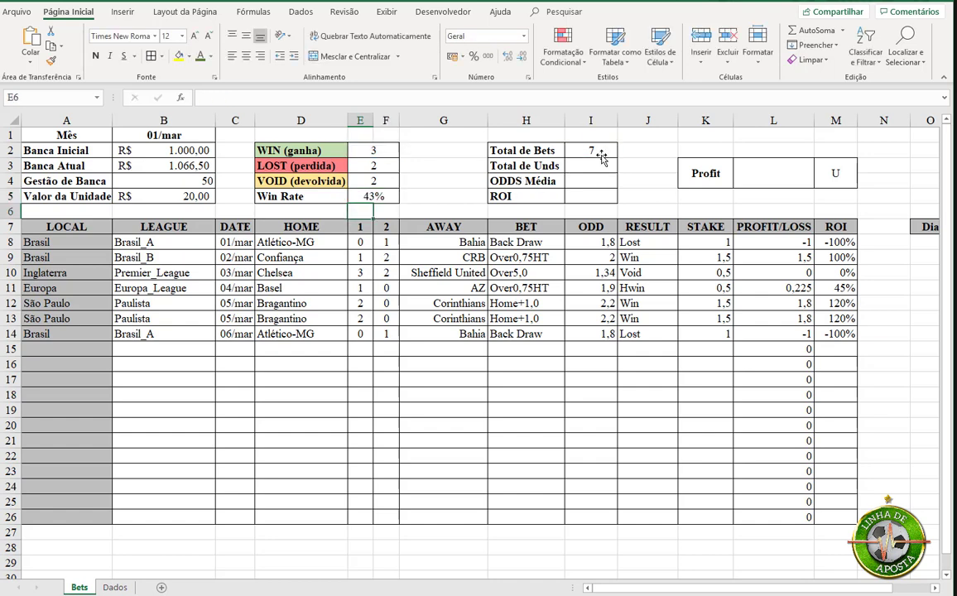
{"action": "left_click", "coordinate": [372, 151]}
{"action": "left_click", "coordinate": [597, 166]}
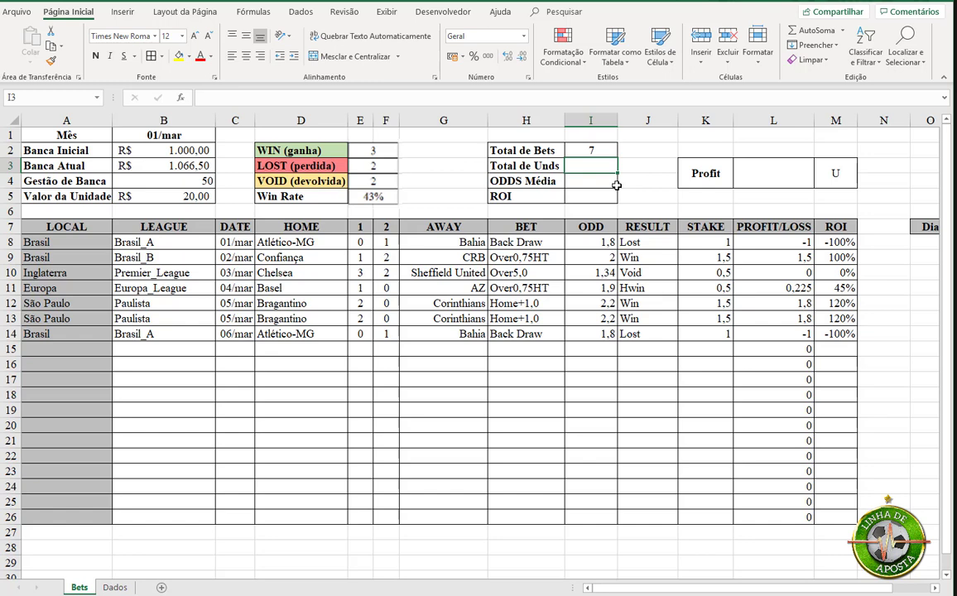
- Enter =SOMA($K$8:$K$26) in I3 so Total de Unds shows 7,5, centred horizontally and vertically
{"action": "type", "text": "=som"}
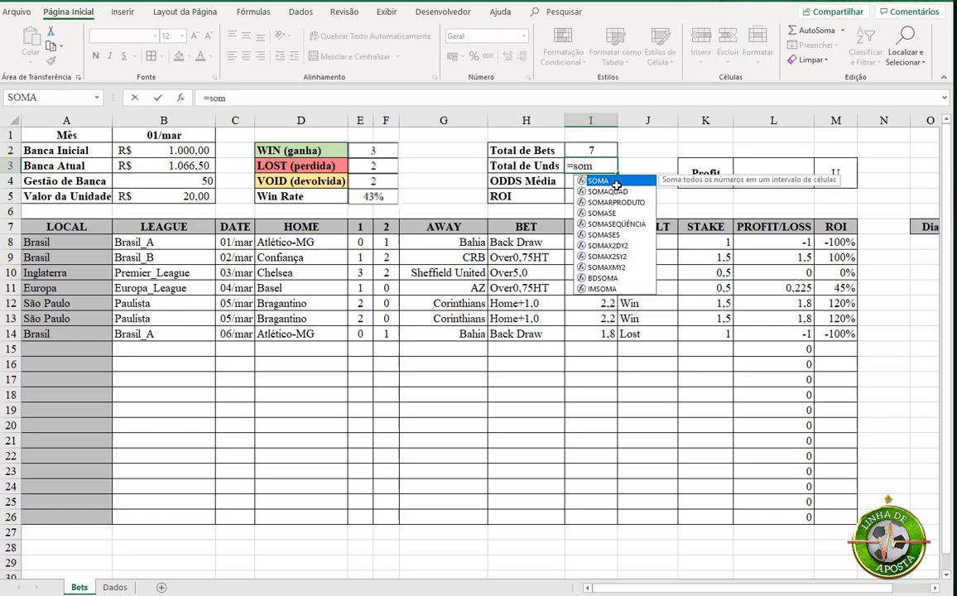
{"action": "double_click", "coordinate": [616, 183]}
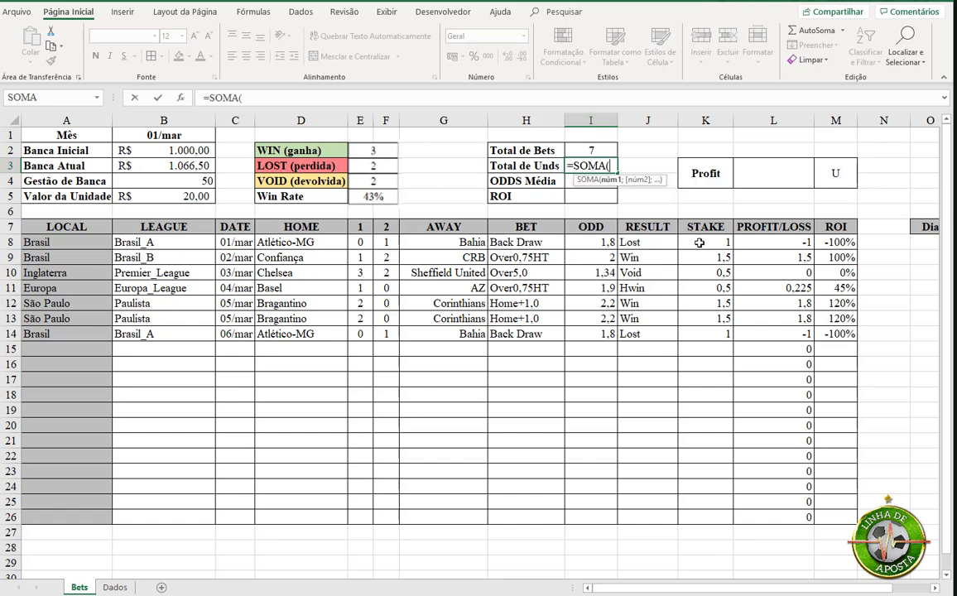
{"action": "left_click_drag", "start_coordinate": [700, 243], "coordinate": [708, 518]}
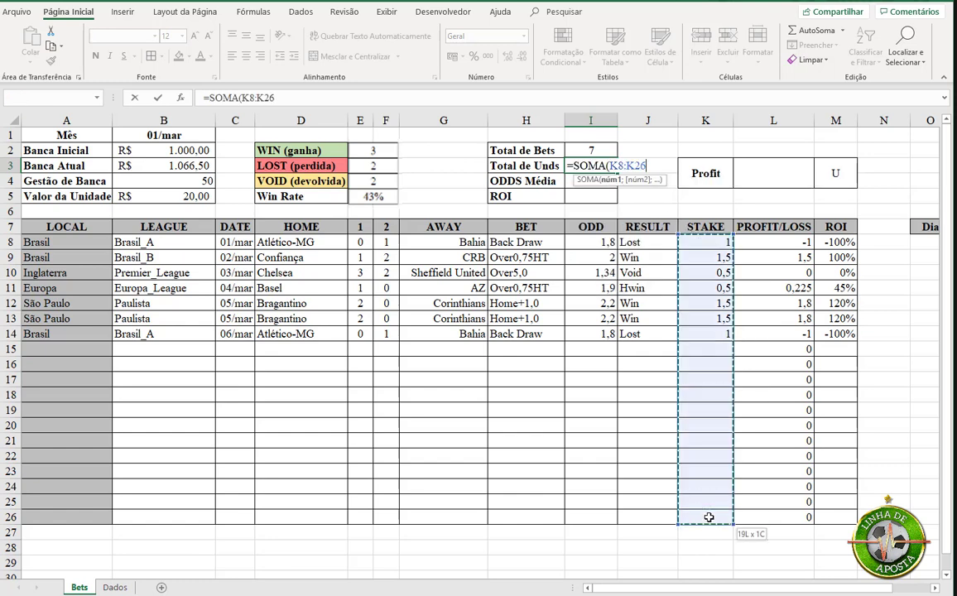
{"action": "key", "text": "F4"}
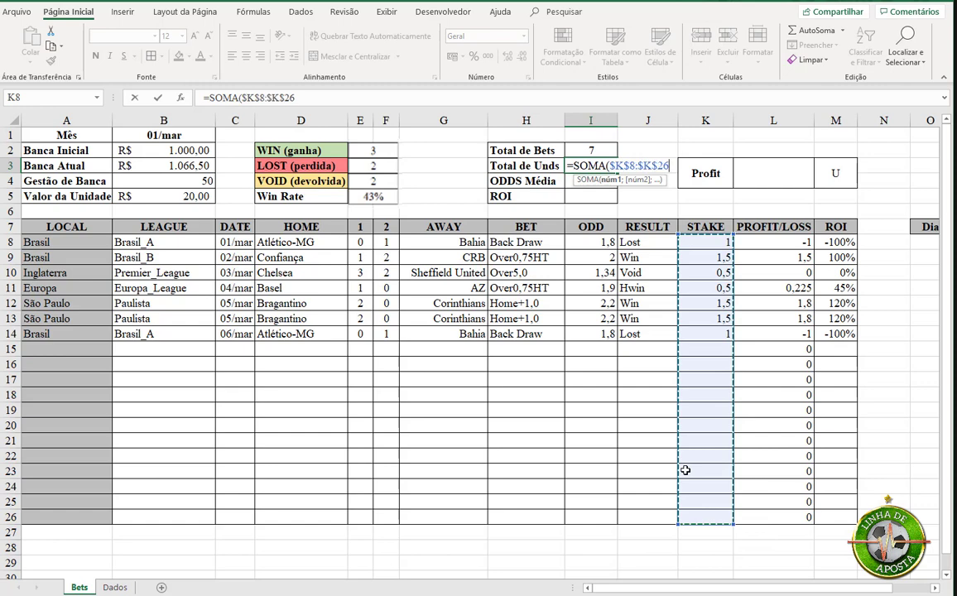
{"action": "type", "text": ")"}
{"action": "key", "text": "ctrl+Return"}
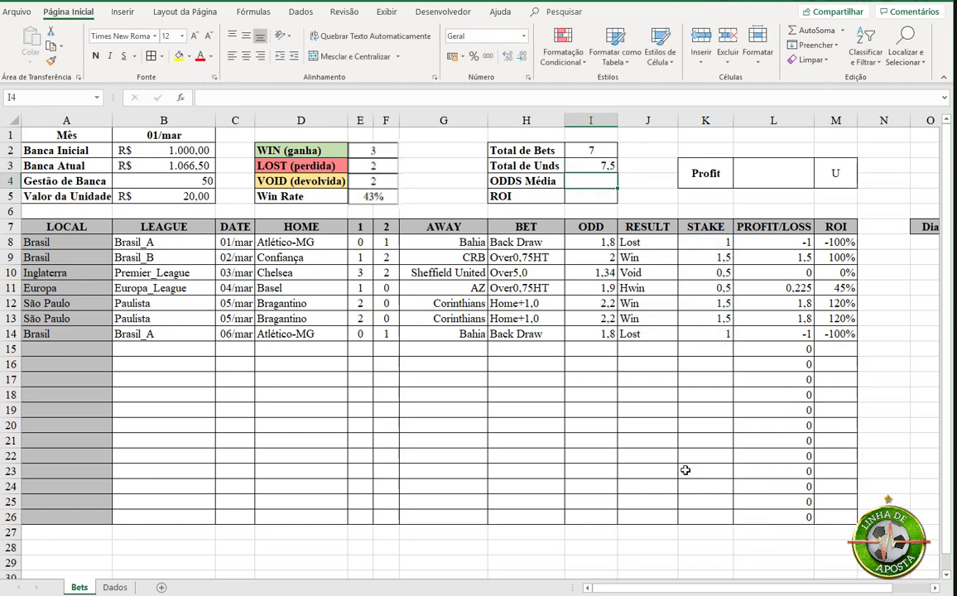
{"action": "left_click", "coordinate": [247, 55]}
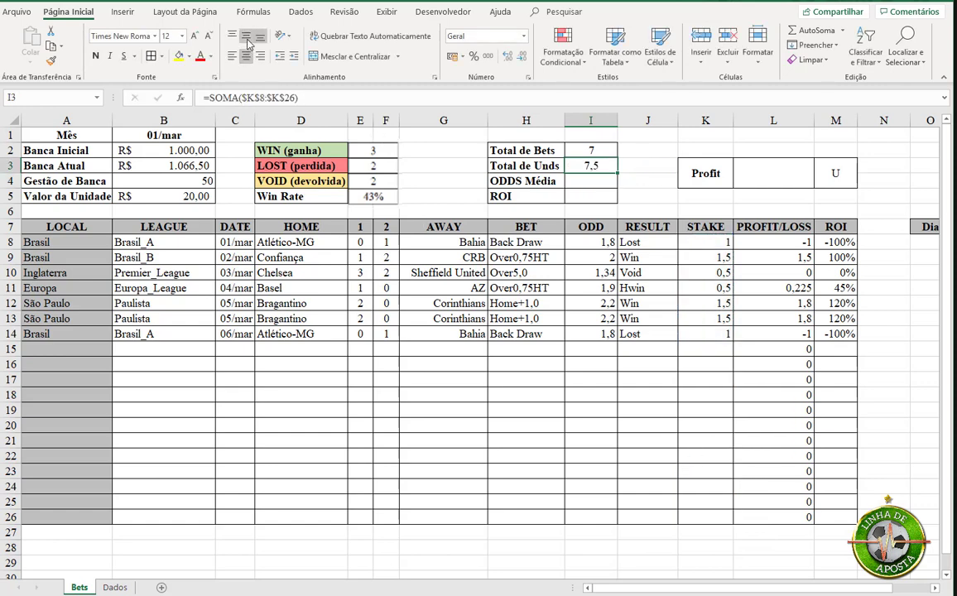
{"action": "left_click", "coordinate": [246, 36]}
- Enter =MÉDIA($I$8:$I$26) in the ODDS Média cell I4
{"action": "left_click", "coordinate": [572, 180]}
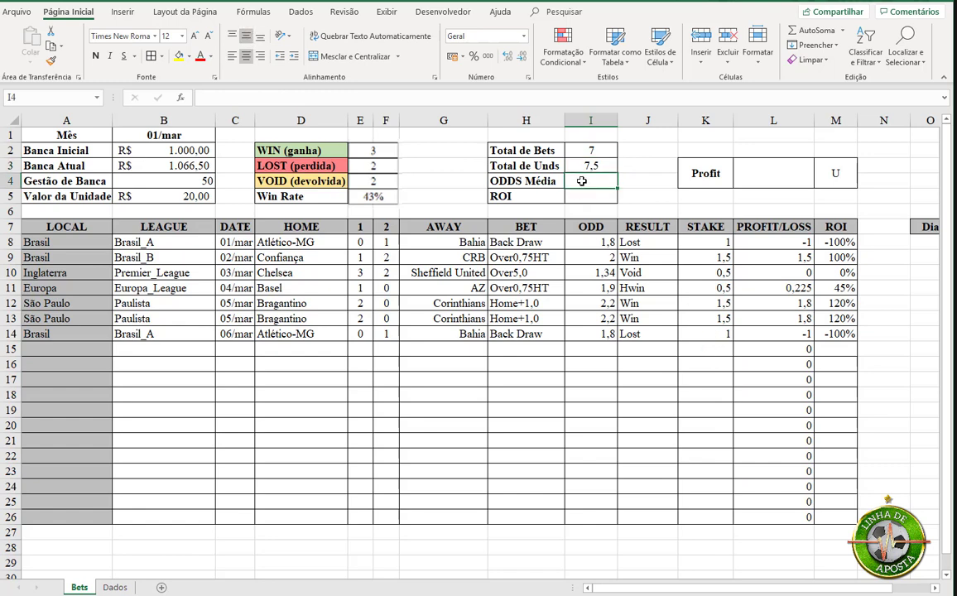
{"action": "type", "text": "="}
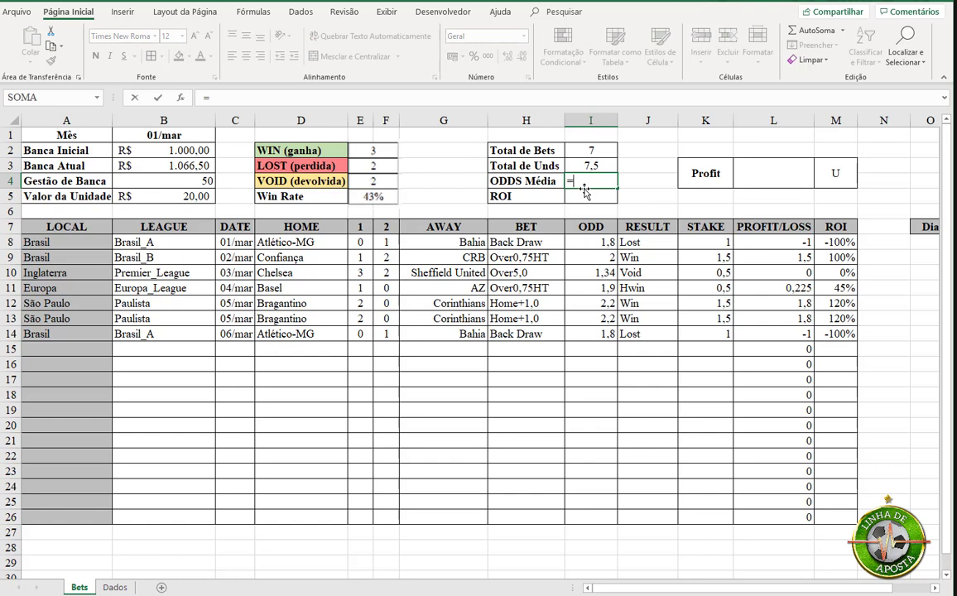
{"action": "type", "text": "mé"}
{"action": "key", "text": "Tab"}
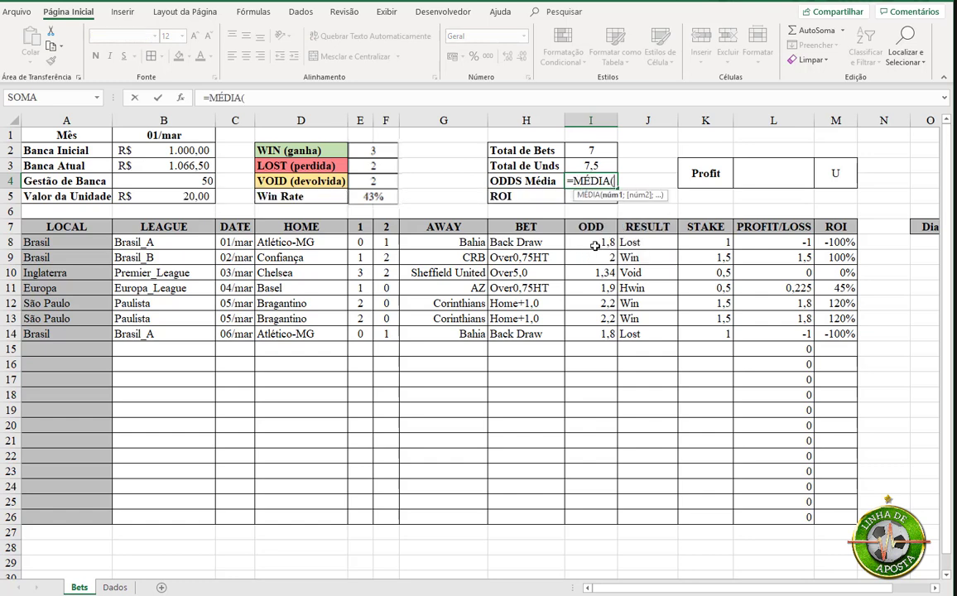
{"action": "left_click_drag", "start_coordinate": [596, 246], "coordinate": [600, 514]}
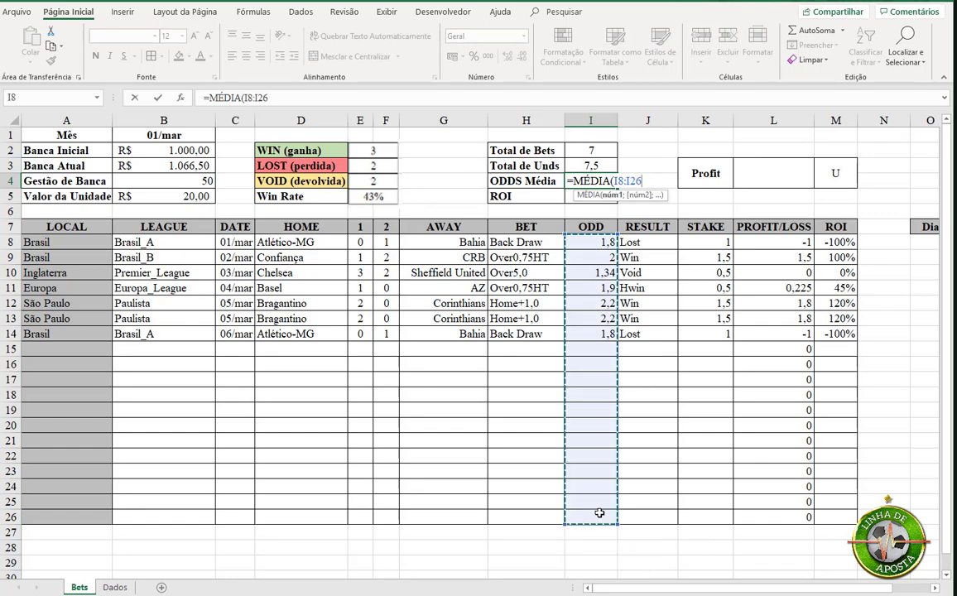
{"action": "key", "text": "F4"}
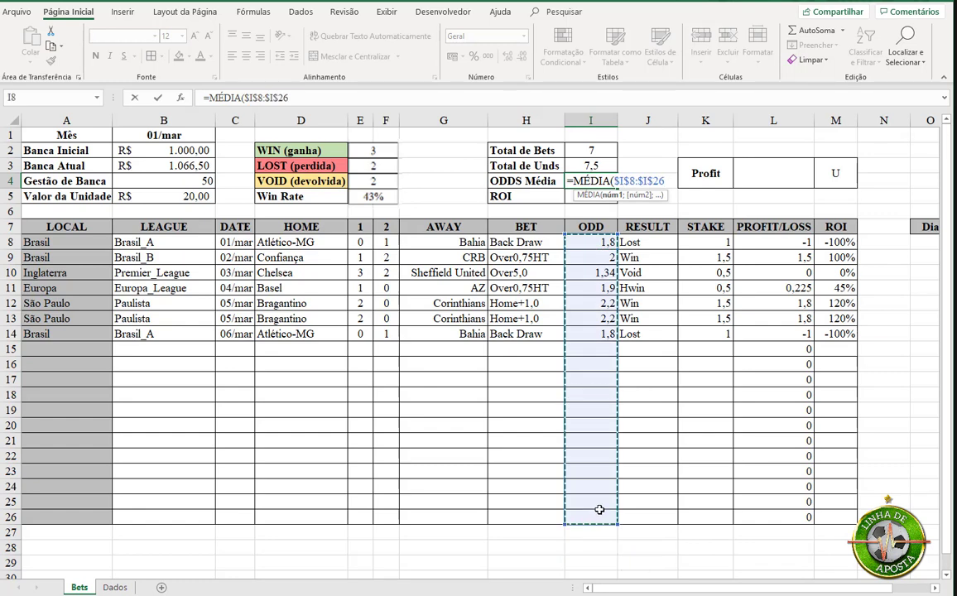
{"action": "key", "text": "Return"}
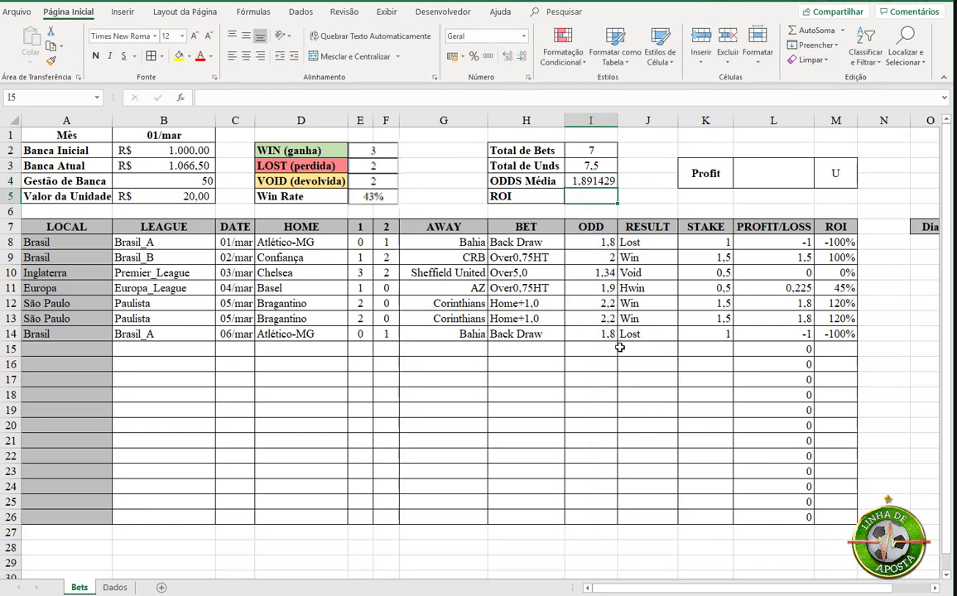
{"action": "key", "text": "Up"}
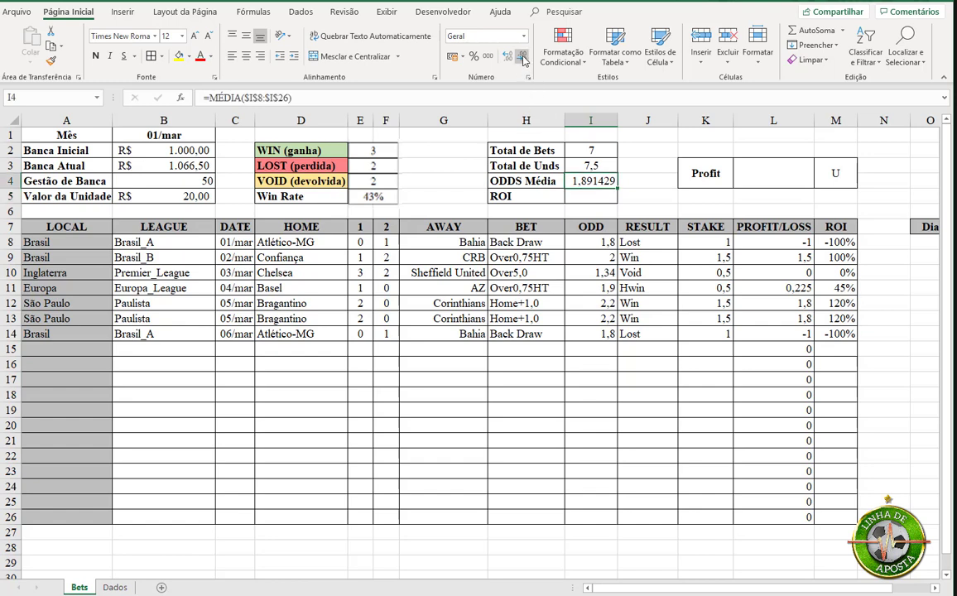
- Trim the average odds to two decimals (1,89) and centre it
{"action": "left_click", "coordinate": [523, 58]}
{"action": "left_click", "coordinate": [522, 58]}
{"action": "left_click", "coordinate": [523, 58]}
{"action": "left_click", "coordinate": [522, 58]}
{"action": "left_click", "coordinate": [246, 55]}
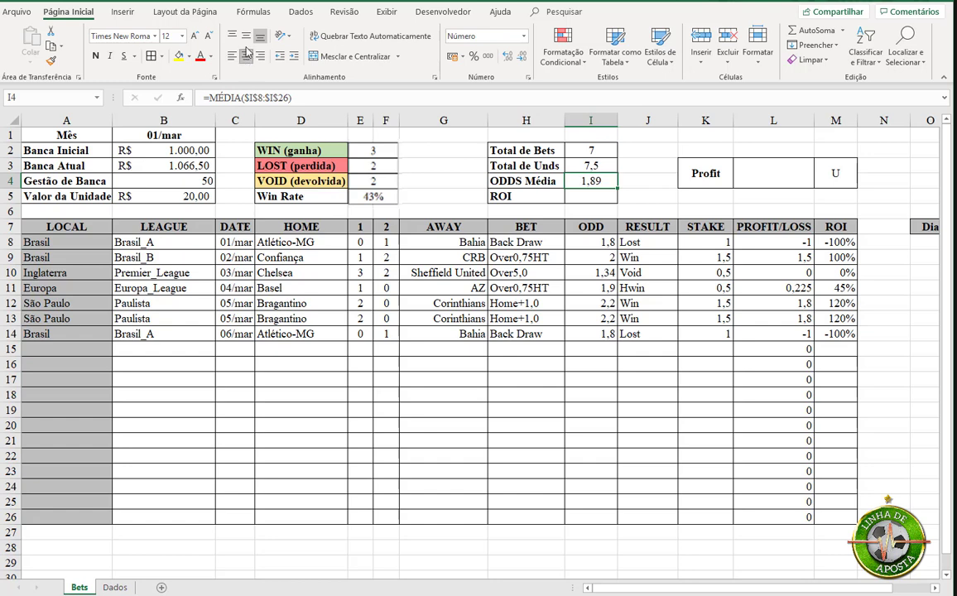
{"action": "left_click", "coordinate": [542, 205]}
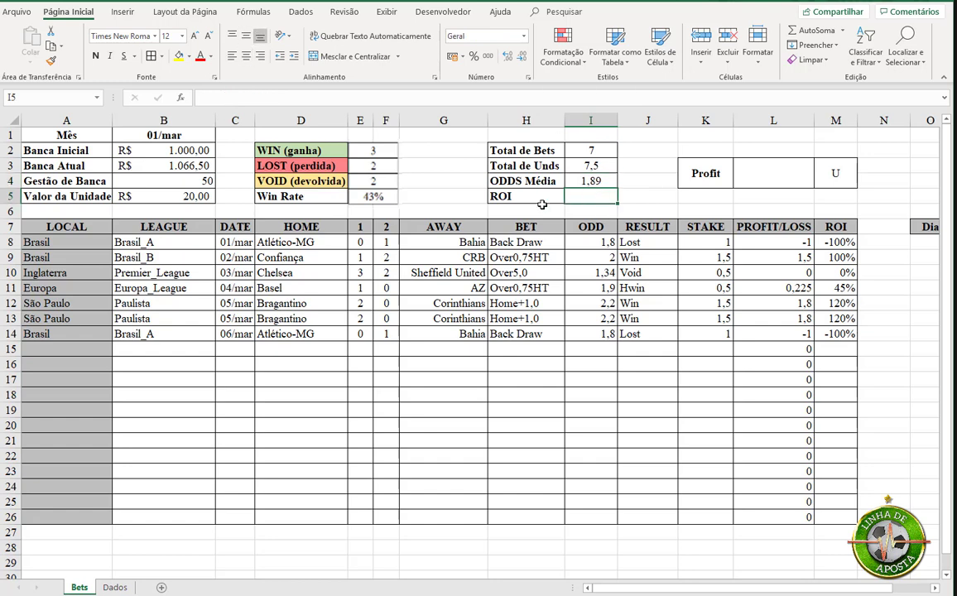
- Review the per-bet ROI formula in M8 and the Profit and units summary formulas
{"action": "left_click", "coordinate": [824, 242]}
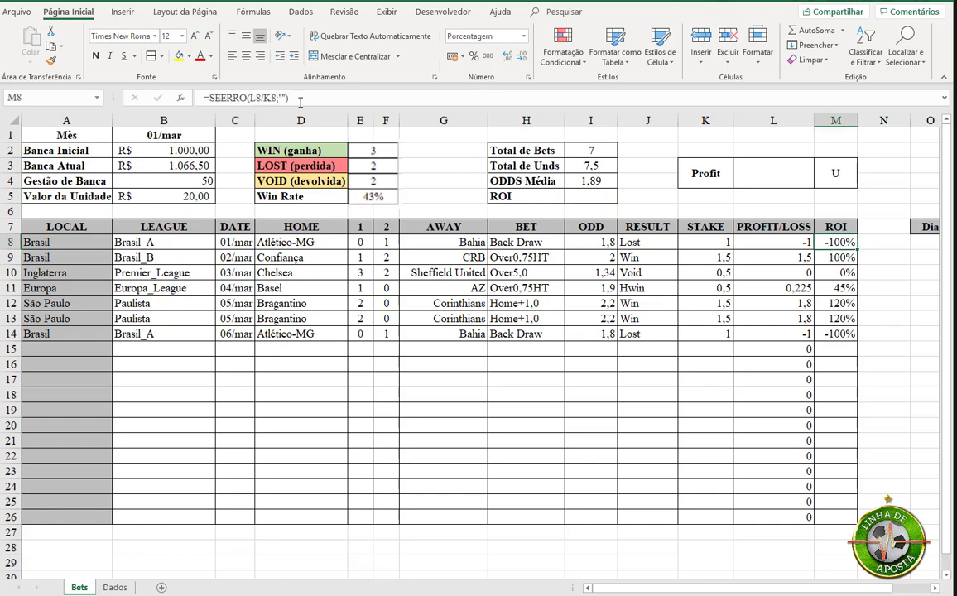
{"action": "left_click", "coordinate": [262, 97]}
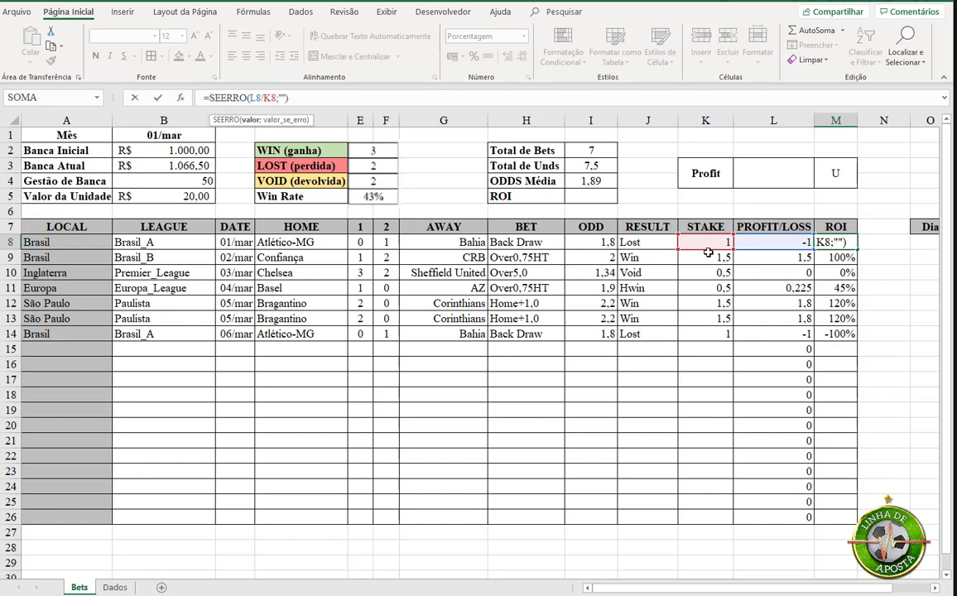
{"action": "key", "text": "ctrl+Return"}
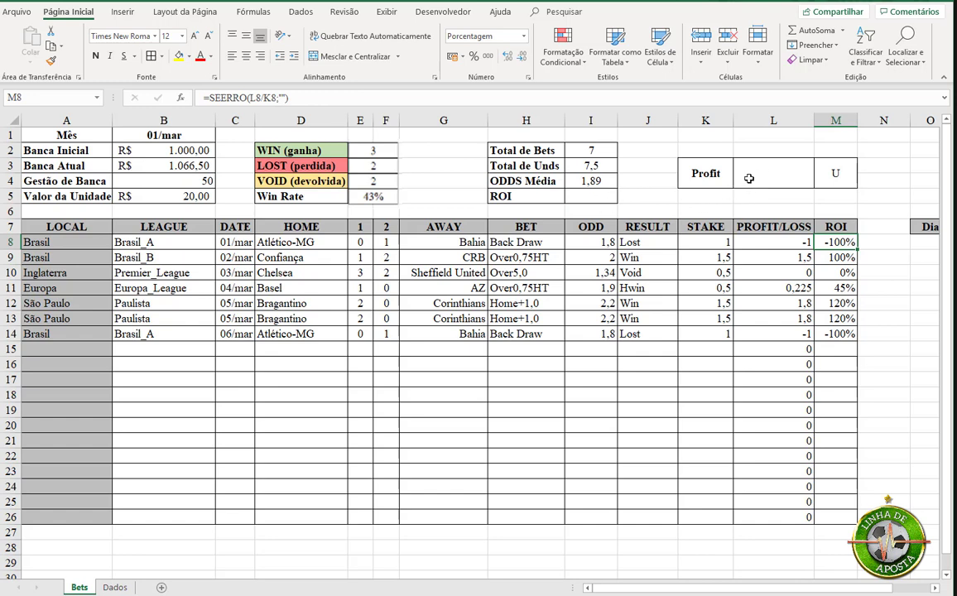
{"action": "left_click", "coordinate": [768, 176]}
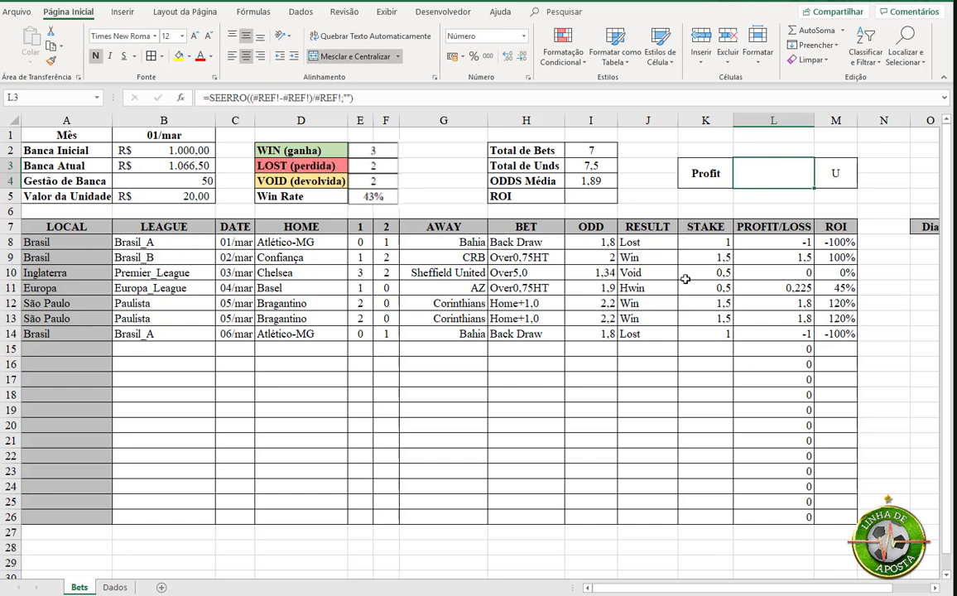
{"action": "left_click", "coordinate": [594, 166]}
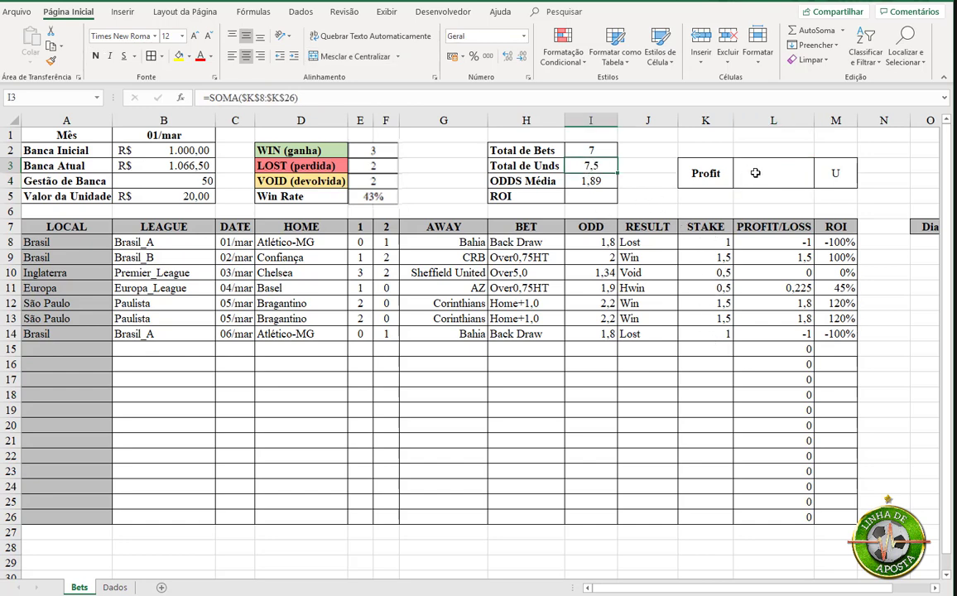
- Enter =$L$3/$I$3 in the ROI cell I5
{"action": "left_click", "coordinate": [590, 200]}
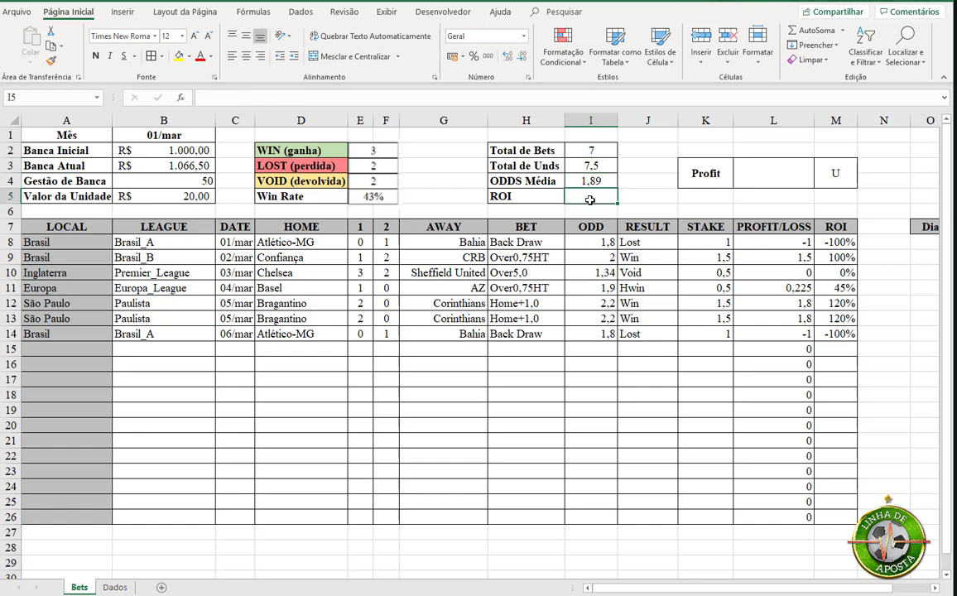
{"action": "type", "text": "="}
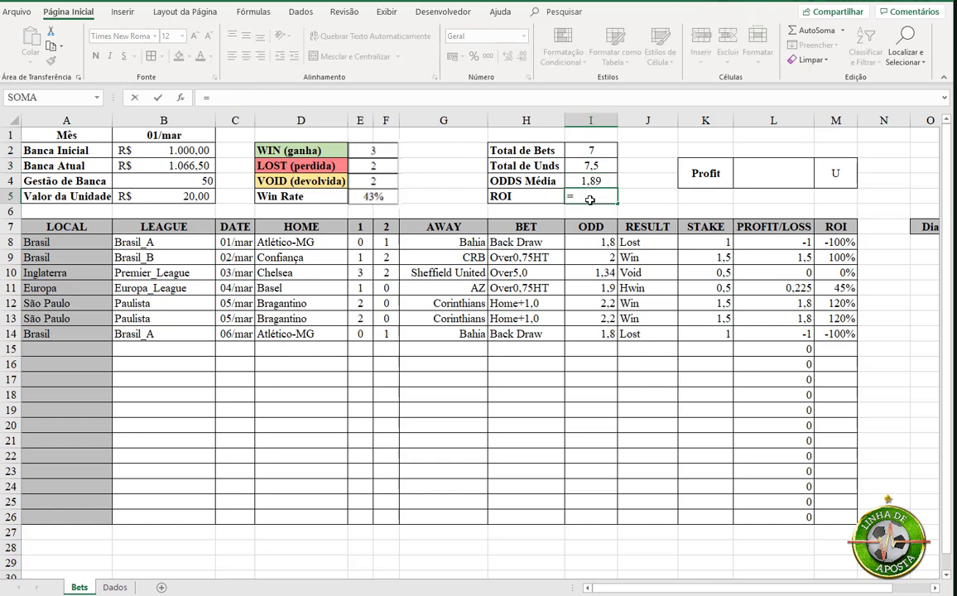
{"action": "left_click", "coordinate": [775, 183]}
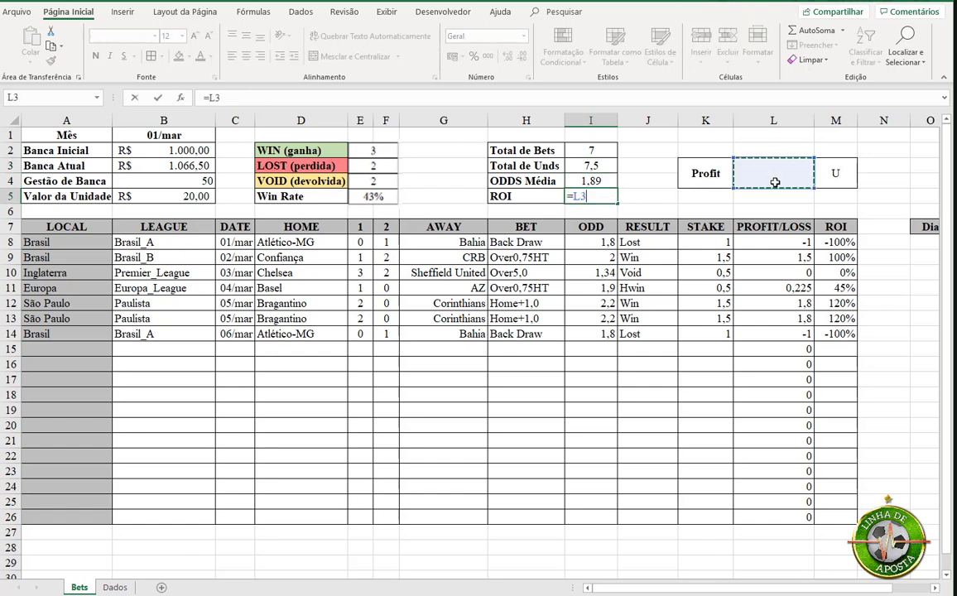
{"action": "key", "text": "F4"}
{"action": "type", "text": "$L$3/"}
{"action": "left_click", "coordinate": [599, 166]}
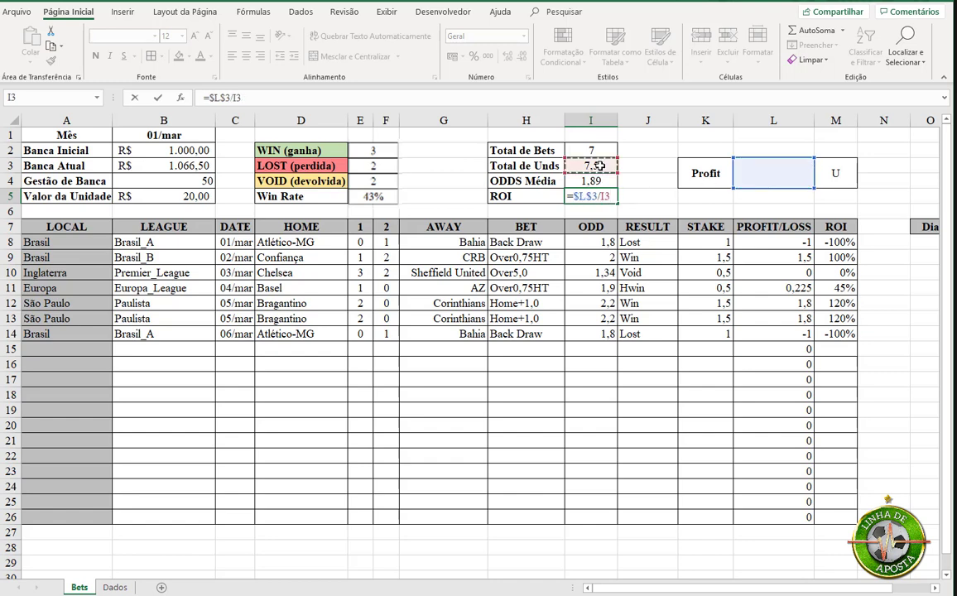
{"action": "key", "text": "F4"}
{"action": "key", "text": "Return"}
- Delete the old SEERRO formula from the Profit cell L3
{"action": "left_click", "coordinate": [595, 197]}
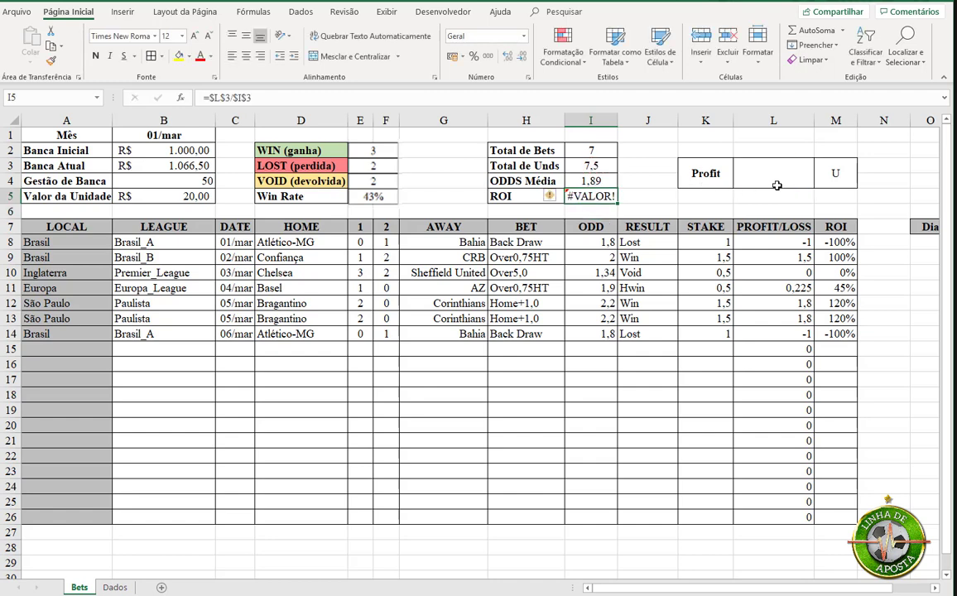
{"action": "left_click", "coordinate": [741, 170]}
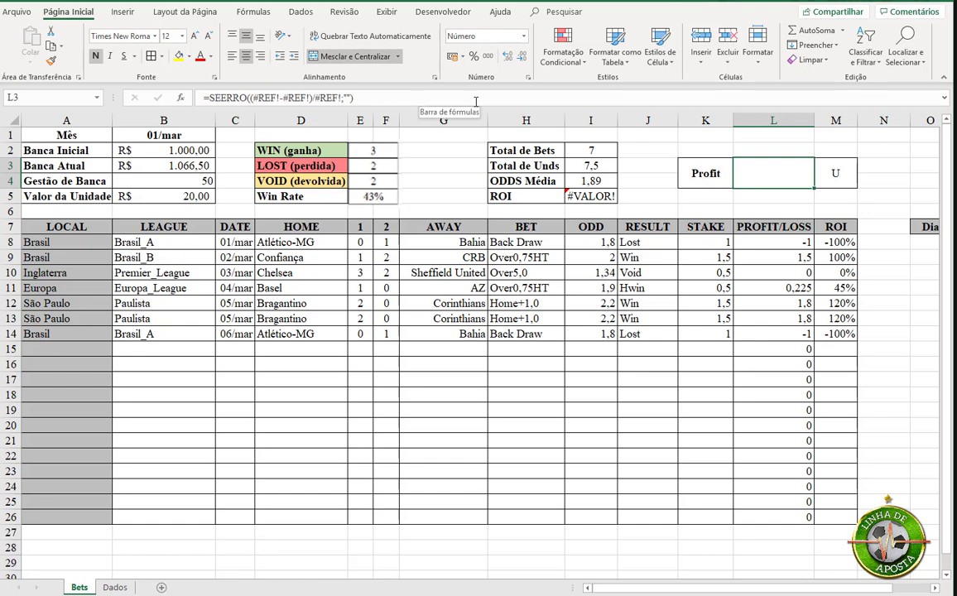
{"action": "key", "text": "Delete"}
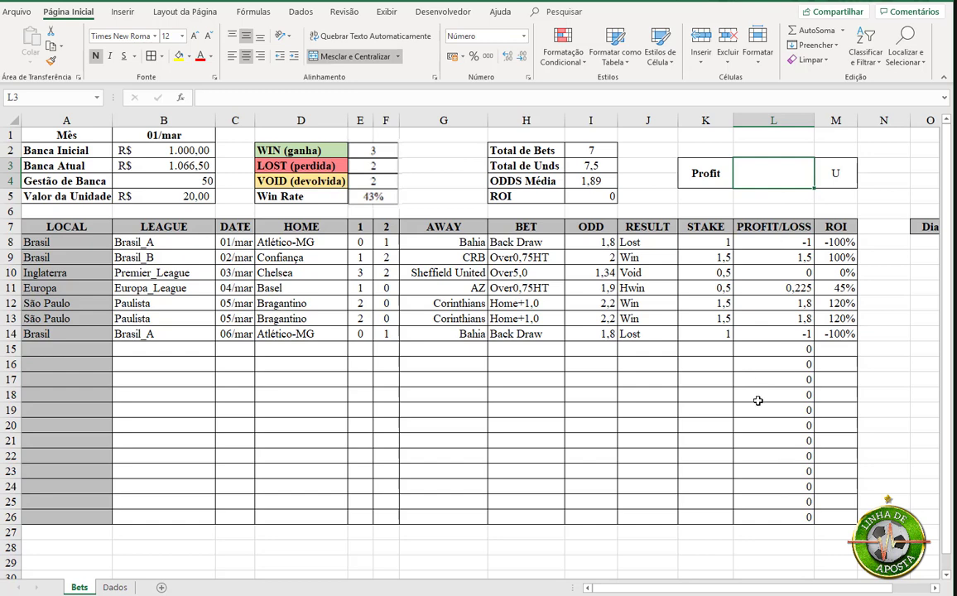
- Enter =SOMA($L$8:$L$26) in L3 so Profit totals the PROFIT/LOSS column (3,33)
{"action": "type", "text": "=soma"}
{"action": "key", "text": "Tab"}
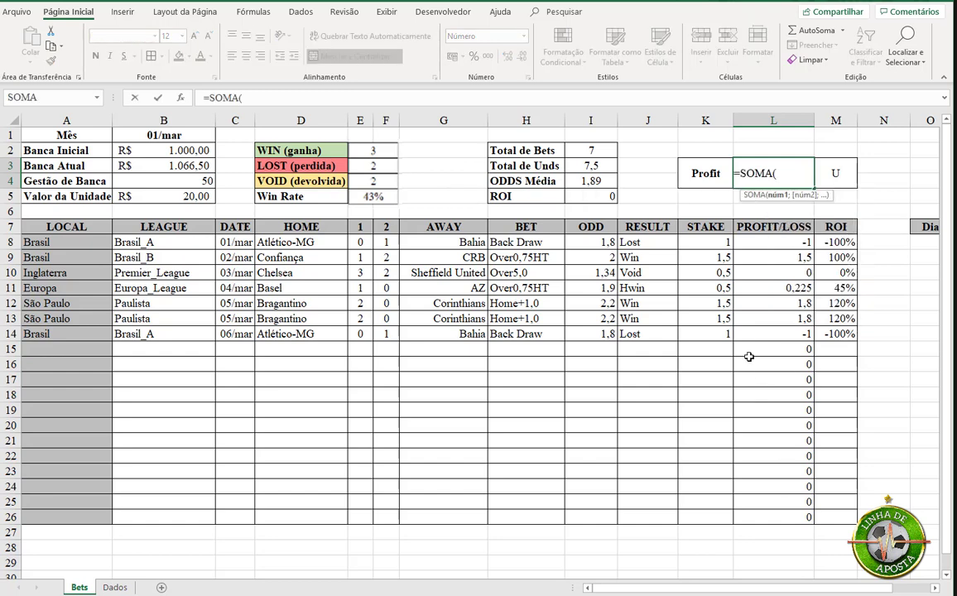
{"action": "left_click_drag", "start_coordinate": [771, 243], "coordinate": [772, 509]}
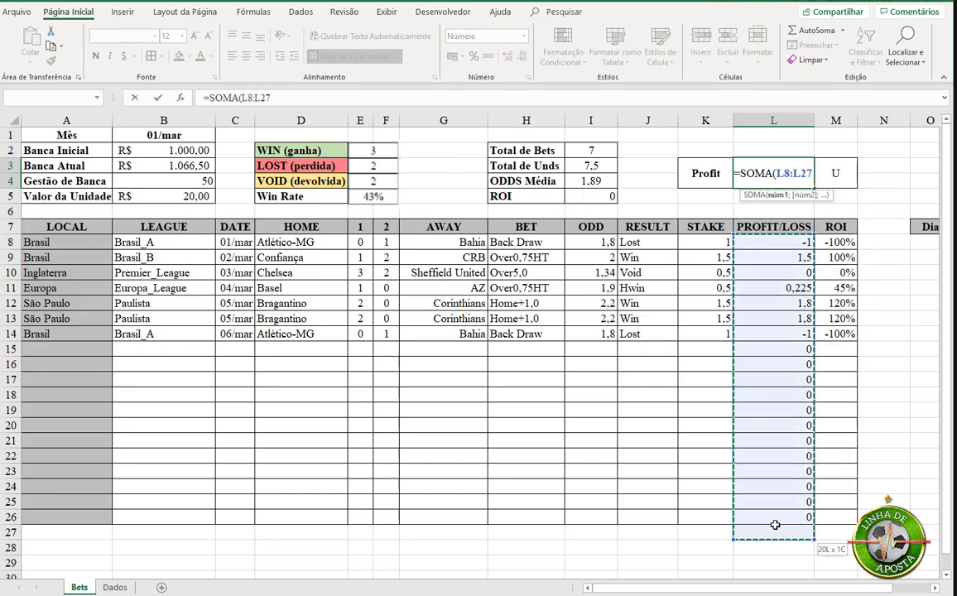
{"action": "key", "text": "F4"}
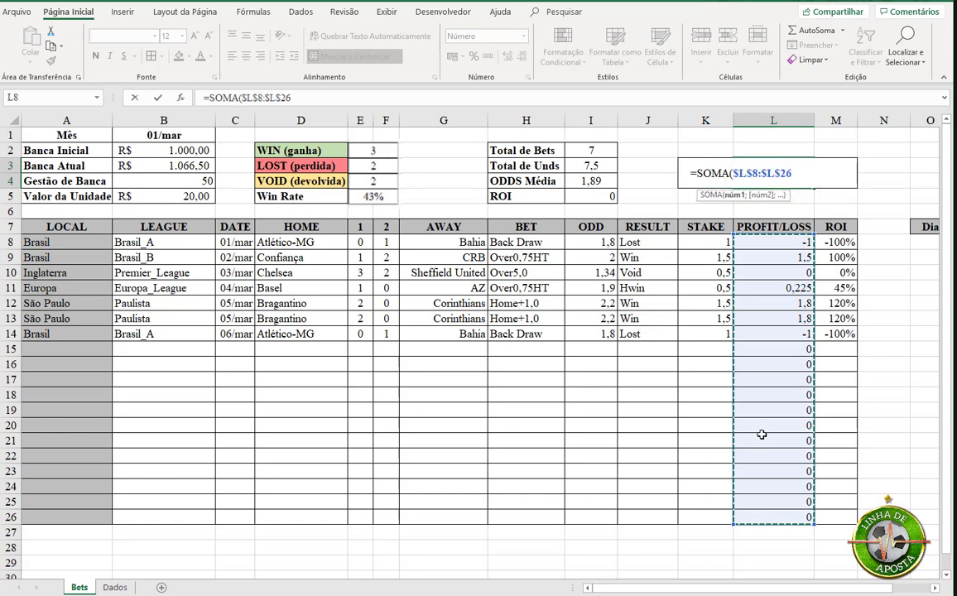
{"action": "key", "text": "Return"}
{"action": "key", "text": "Up"}
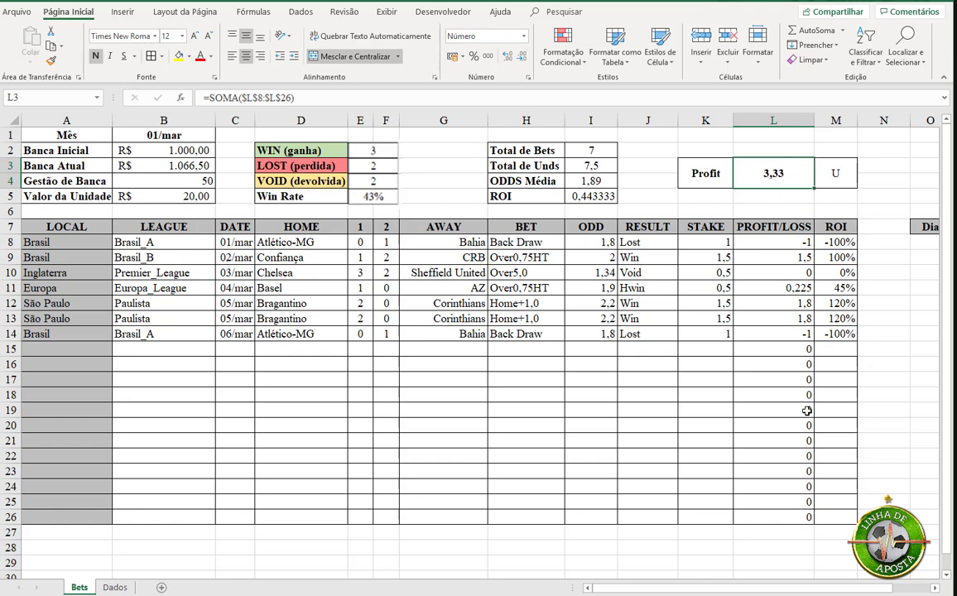
- Colour the Profit value in L3 green
{"action": "left_click", "coordinate": [835, 173]}
{"action": "left_click", "coordinate": [777, 177]}
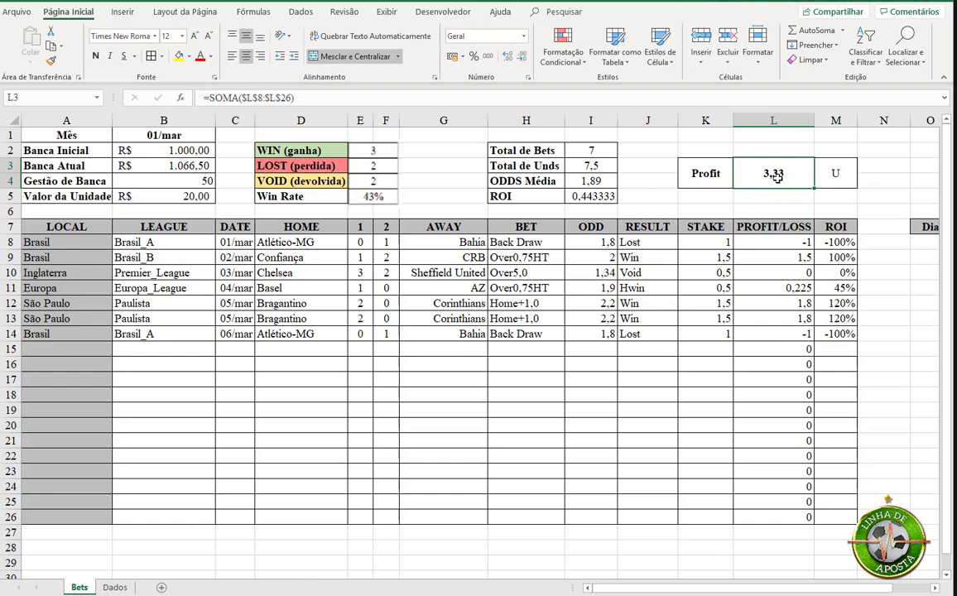
{"action": "left_click", "coordinate": [211, 56]}
{"action": "left_click", "coordinate": [254, 171]}
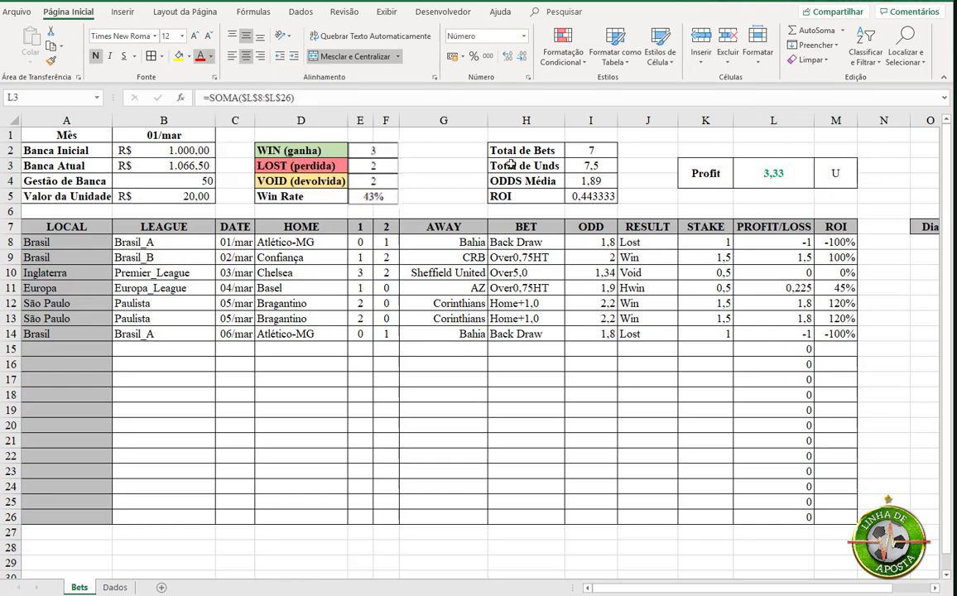
{"action": "left_click", "coordinate": [210, 56]}
{"action": "left_click", "coordinate": [297, 145]}
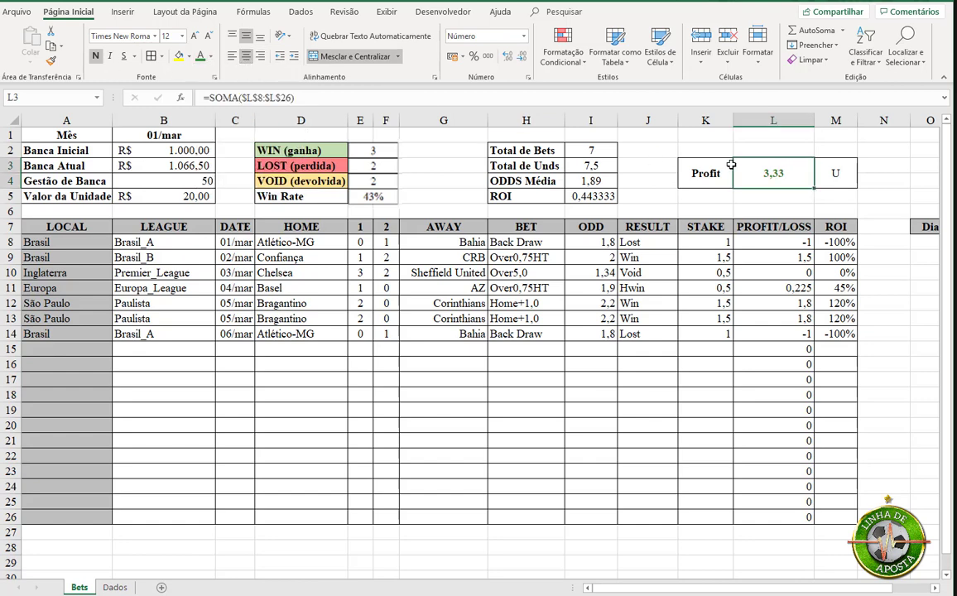
- Format the ROI in I5 as a centred percentage, showing 44%
{"action": "left_click", "coordinate": [602, 192]}
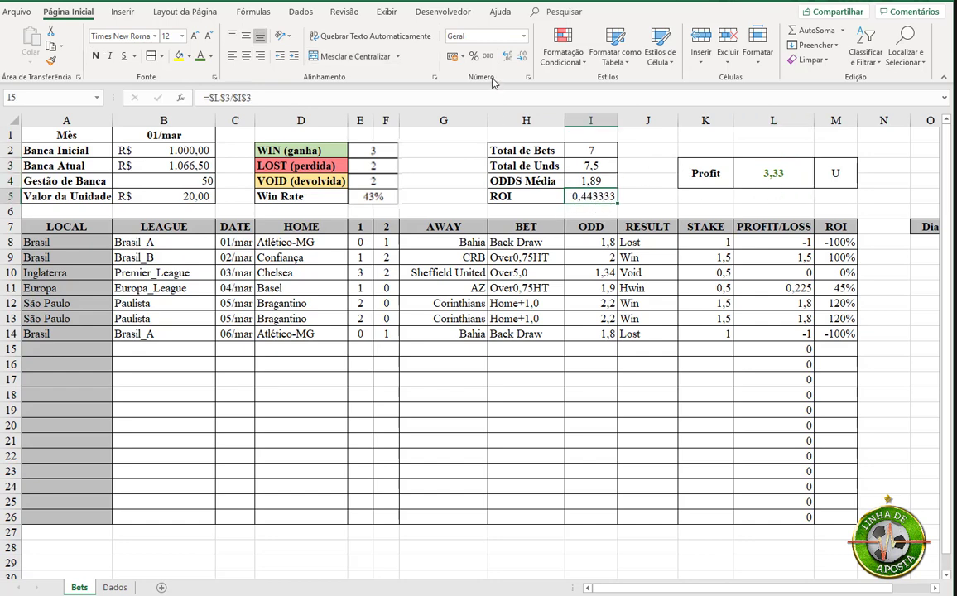
{"action": "left_click", "coordinate": [473, 57]}
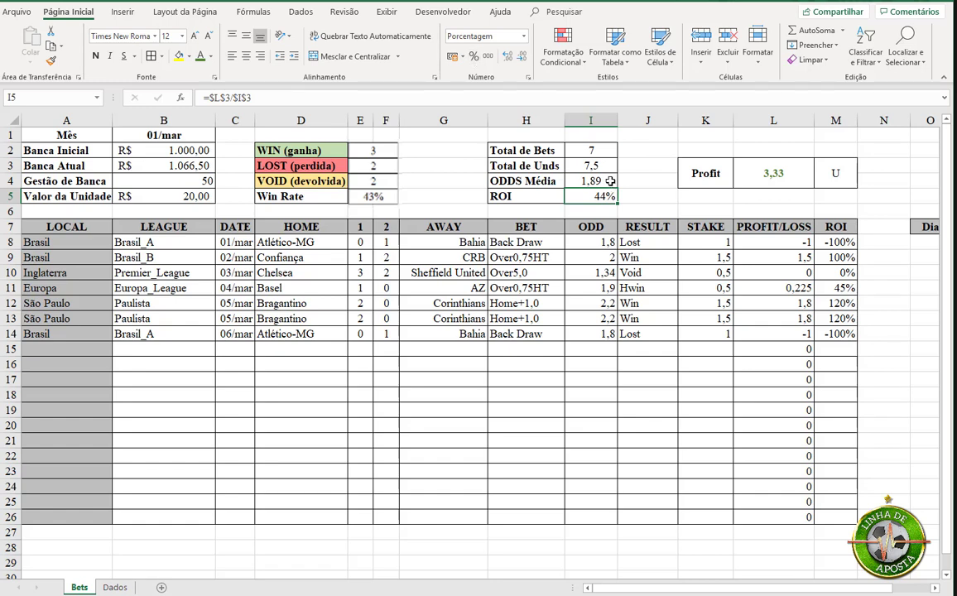
{"action": "left_click", "coordinate": [246, 55]}
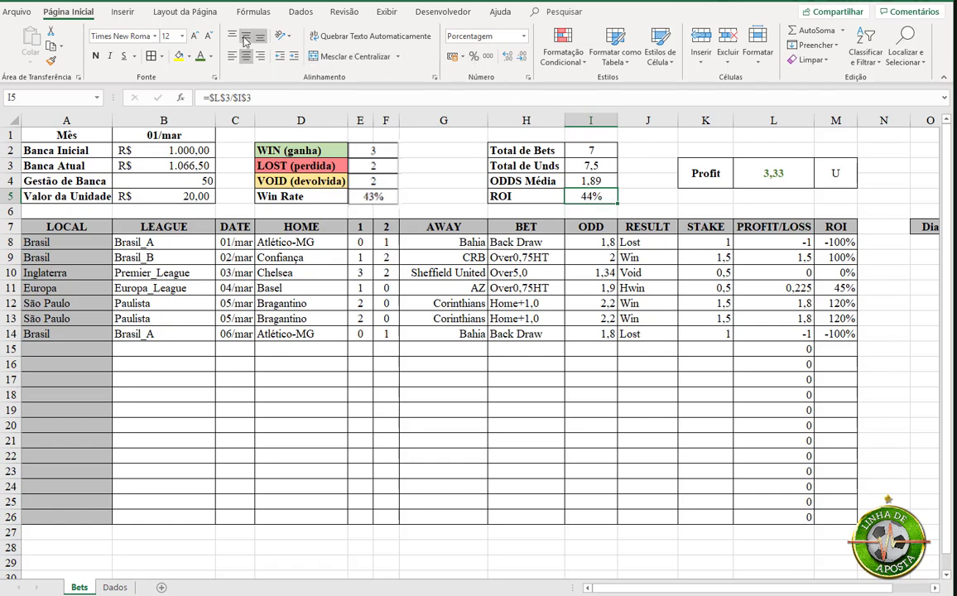
{"action": "left_click", "coordinate": [745, 178]}
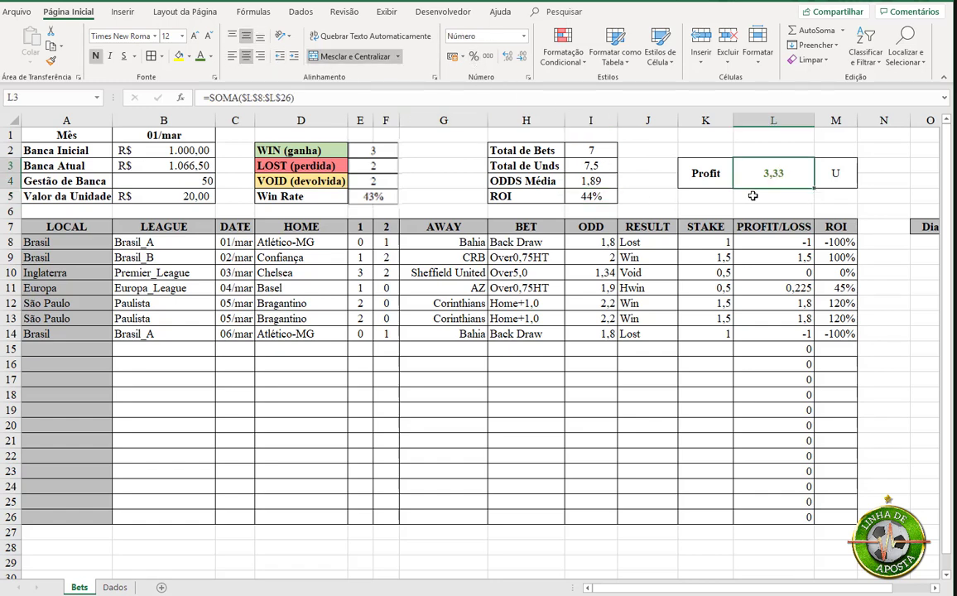
{"action": "key", "text": "Down"}
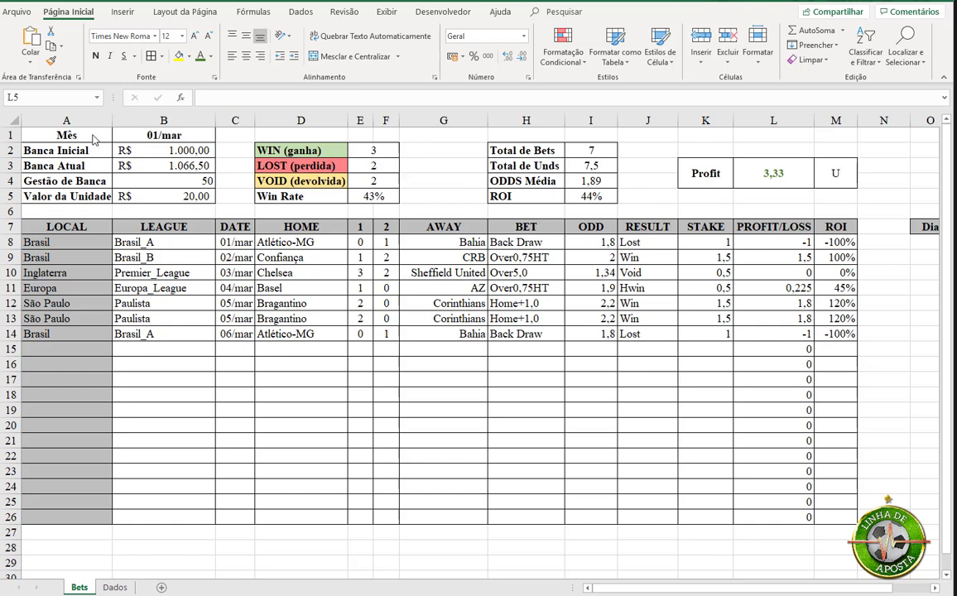
- Edit B1's custom number format code to mmmm so the month shows as março
{"action": "left_click", "coordinate": [64, 135]}
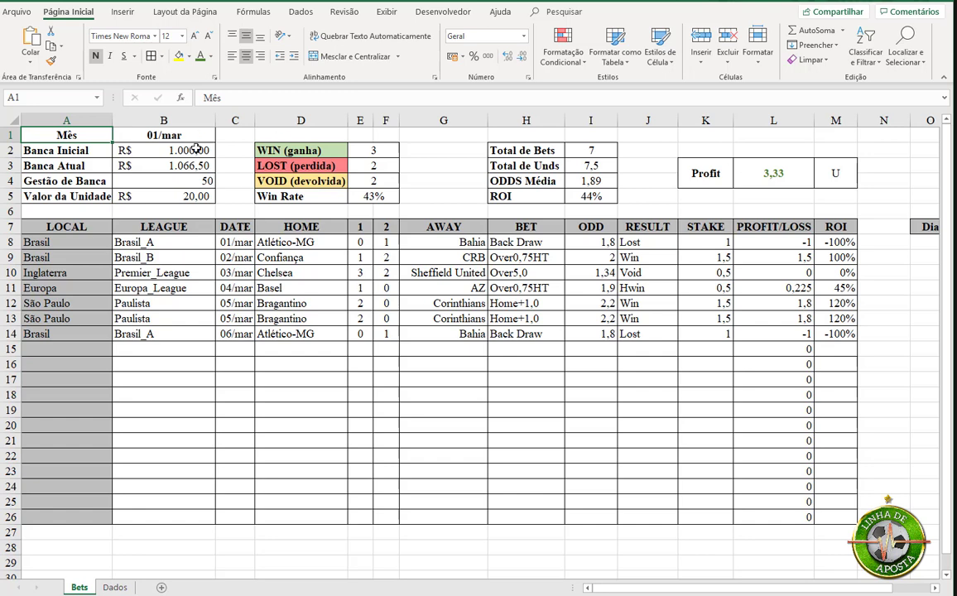
{"action": "left_click", "coordinate": [197, 137]}
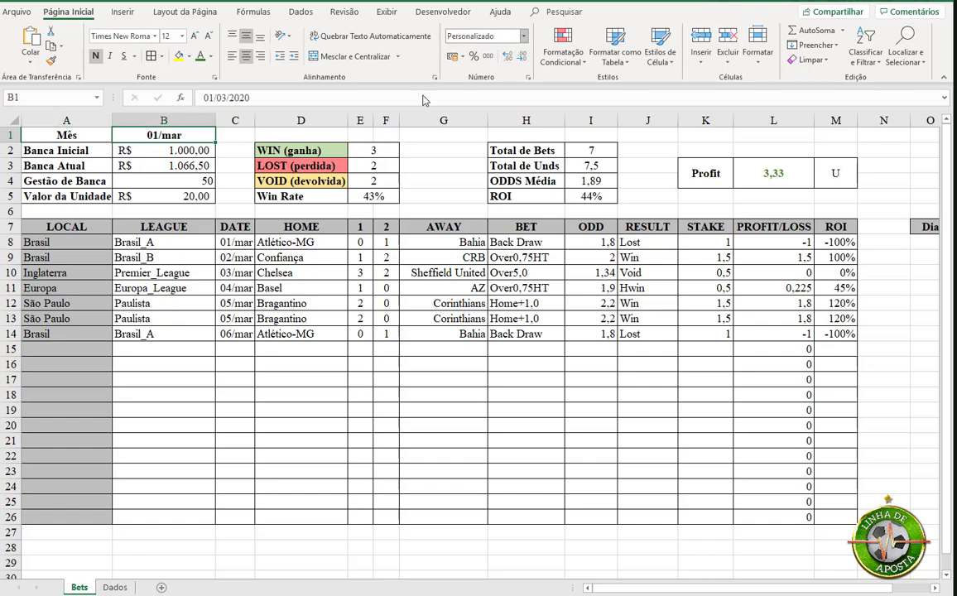
{"action": "left_click", "coordinate": [525, 38]}
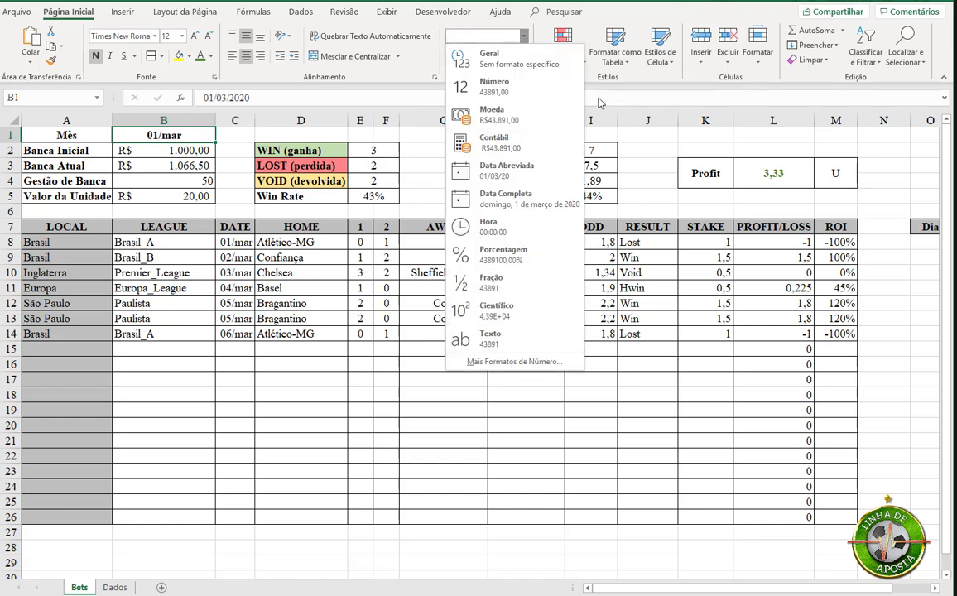
{"action": "left_click", "coordinate": [585, 2]}
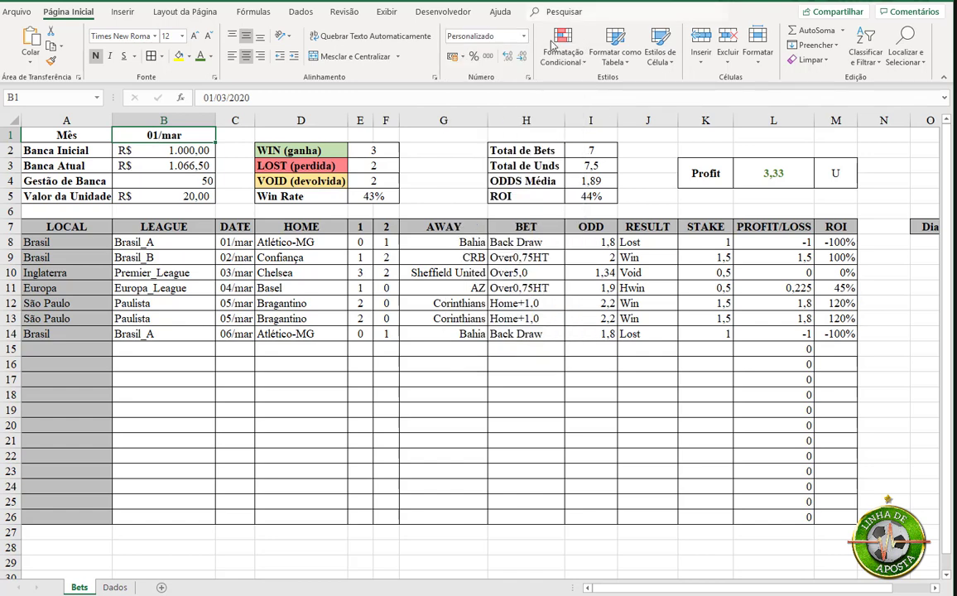
{"action": "left_click", "coordinate": [528, 78]}
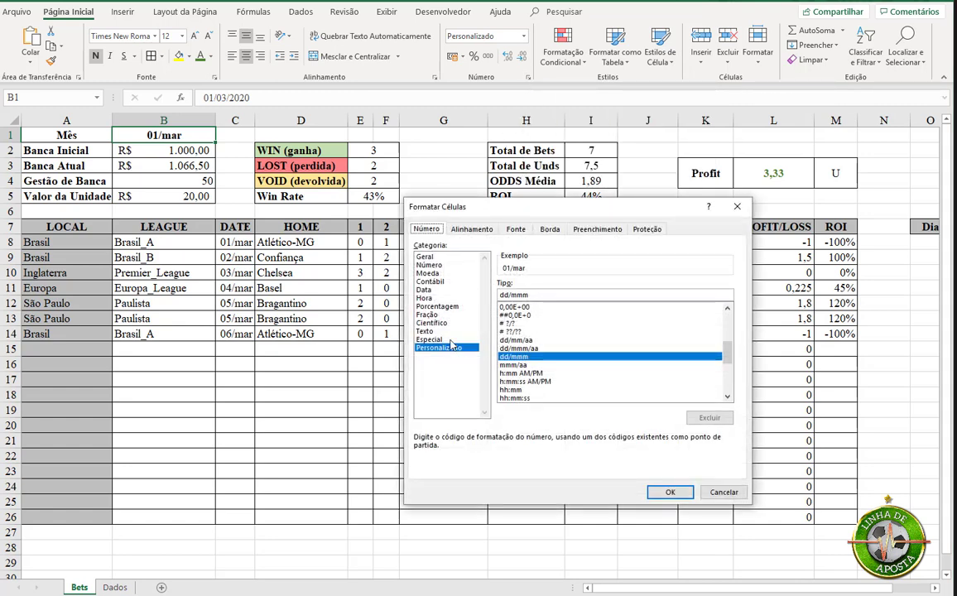
{"action": "left_click", "coordinate": [518, 295]}
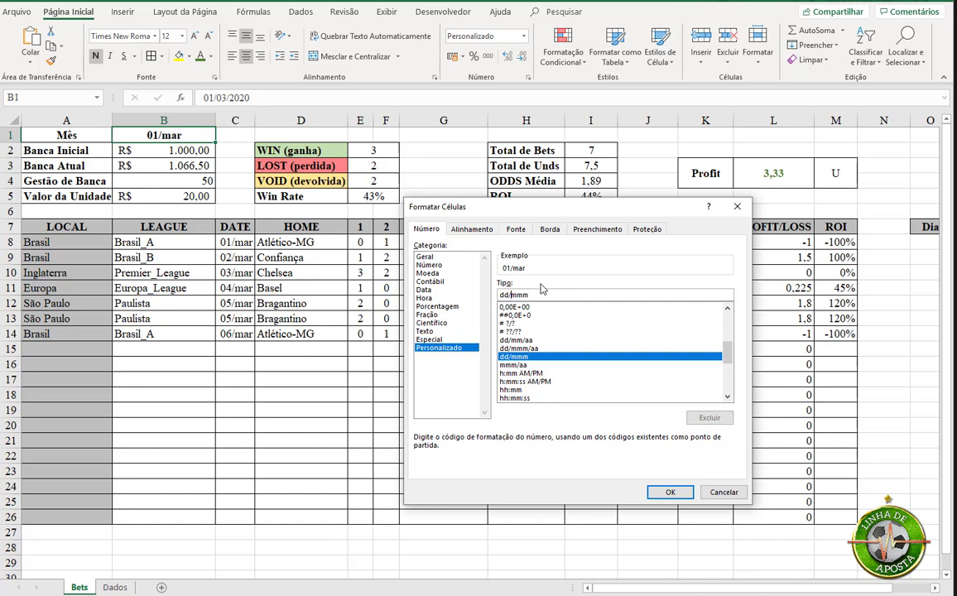
{"action": "key", "text": "BackSpace"}
{"action": "key", "text": "BackSpace"}
{"action": "key", "text": "BackSpace"}
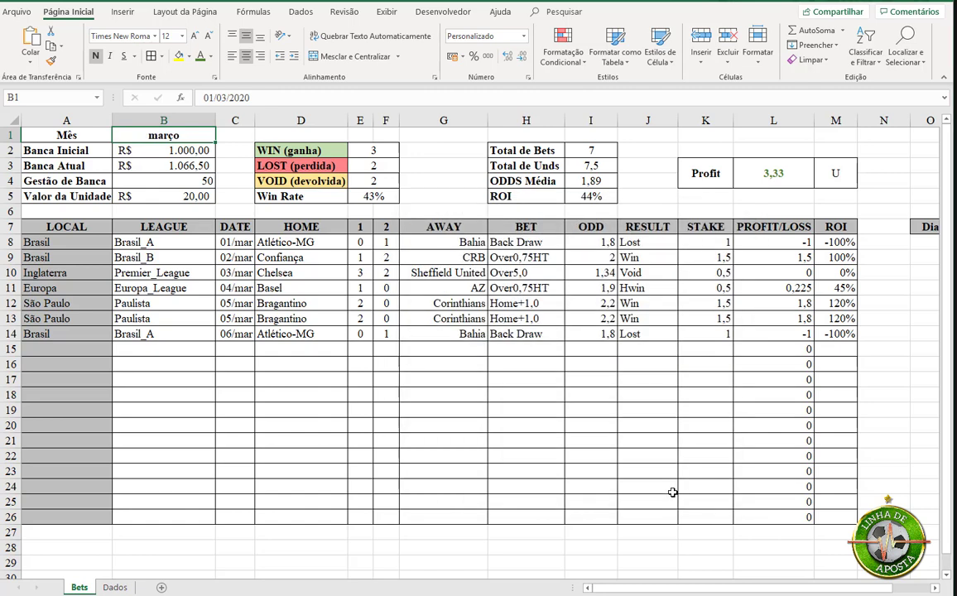
- Apply the mmmm format to B1 and move over to the new Dia table
{"action": "left_click", "coordinate": [671, 491]}
{"action": "left_click", "coordinate": [650, 334]}
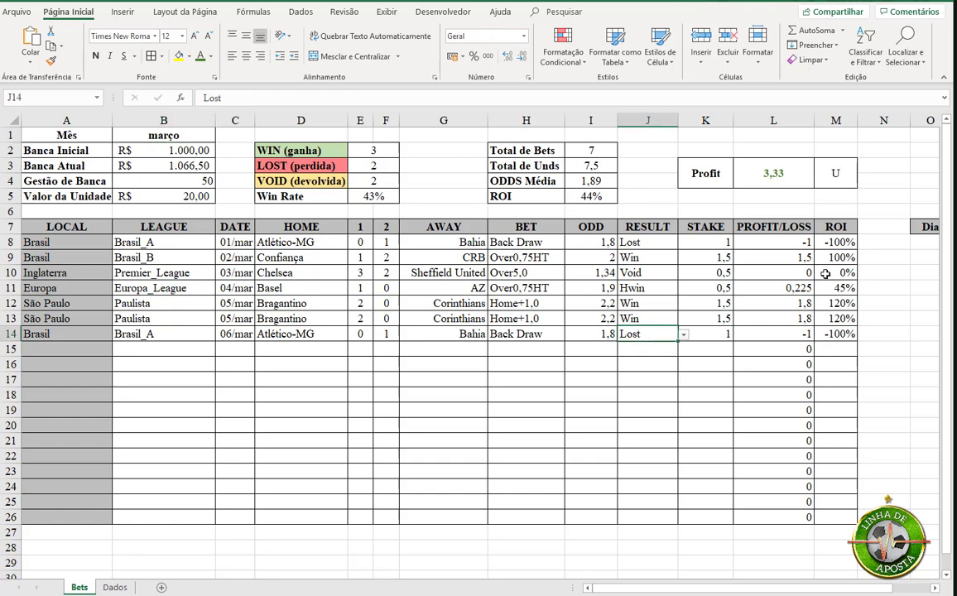
{"action": "left_click", "coordinate": [876, 243]}
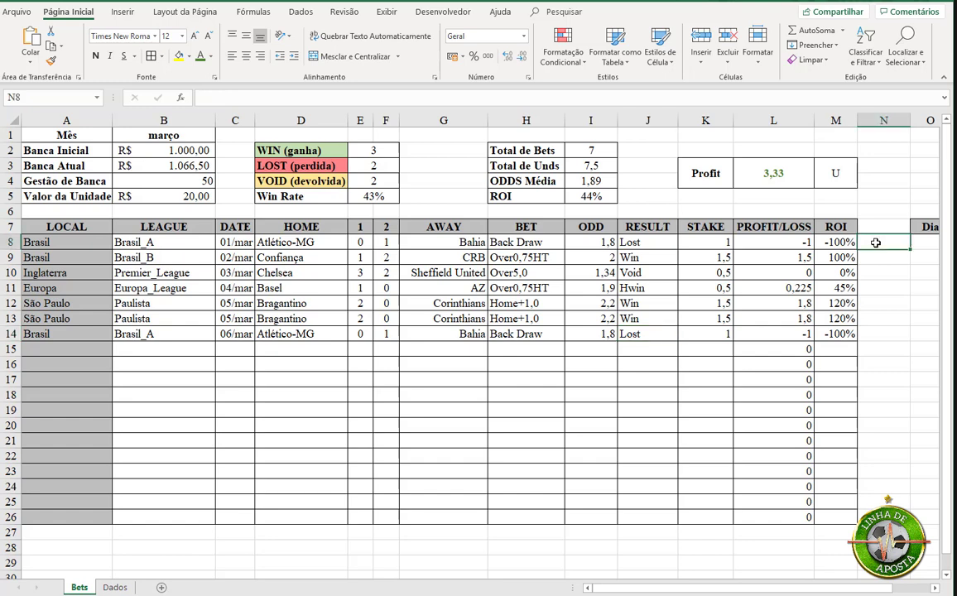
{"action": "key", "text": "Right"}
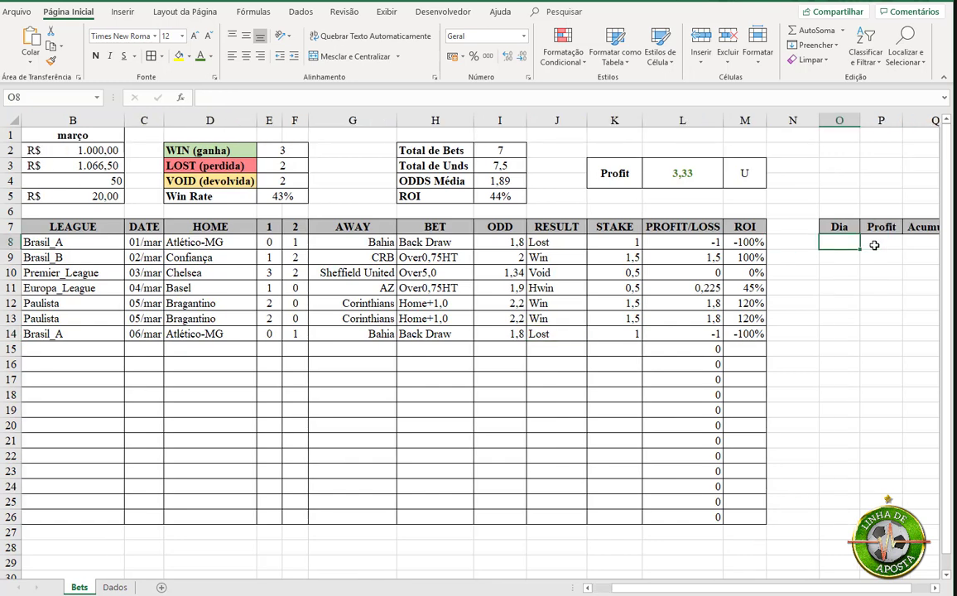
{"action": "key", "text": "Right"}
{"action": "key", "text": "Right"}
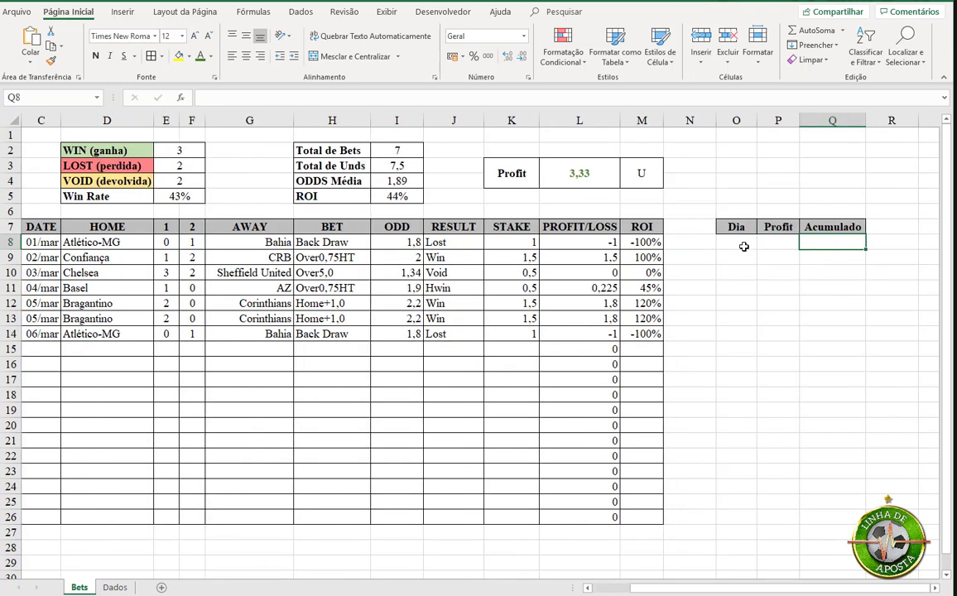
- Enter =B1 in O8 and format it as a day/month date
{"action": "left_click", "coordinate": [721, 243]}
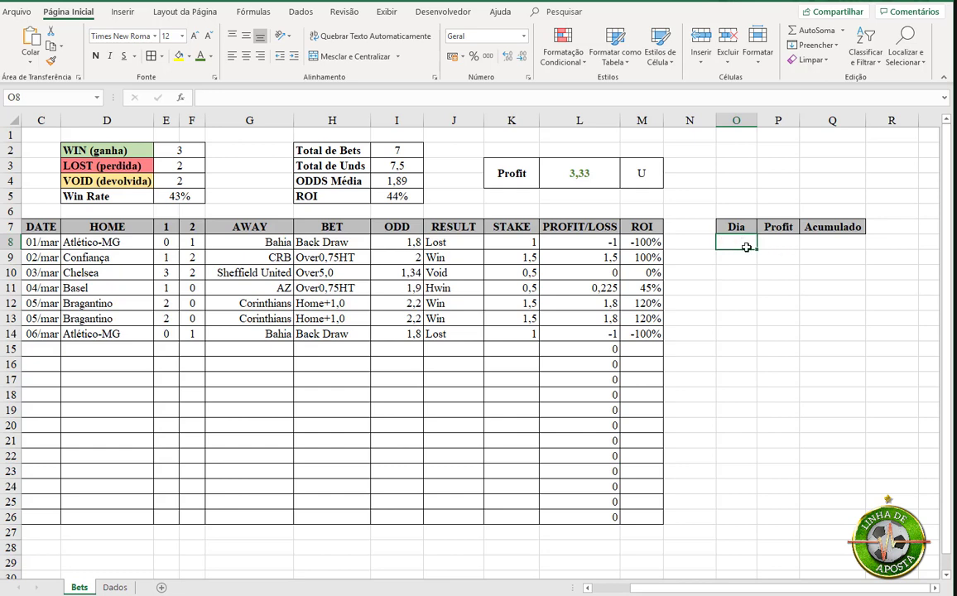
{"action": "type", "text": "="}
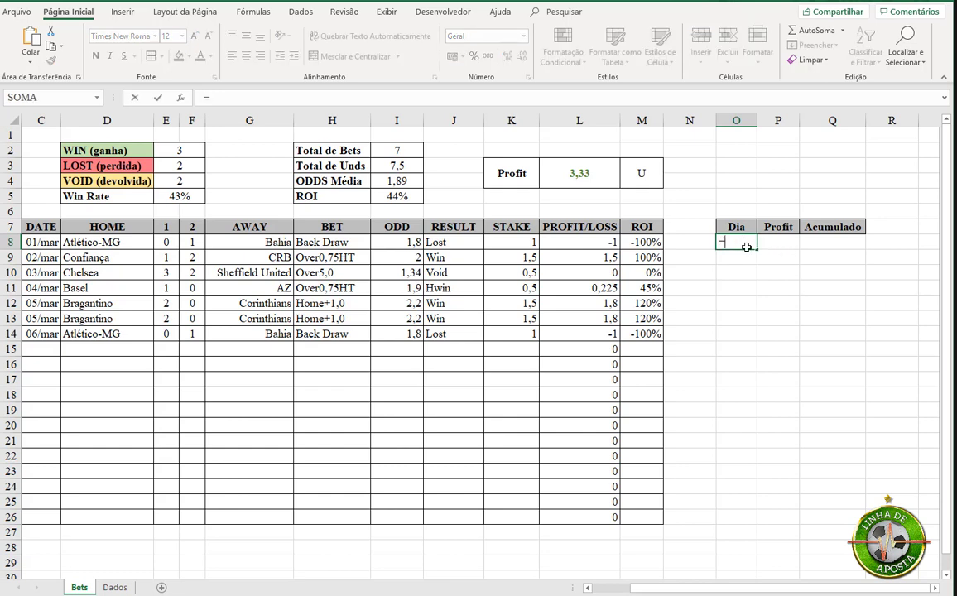
{"action": "key", "text": "ctrl+Home"}
{"action": "key", "text": "Right"}
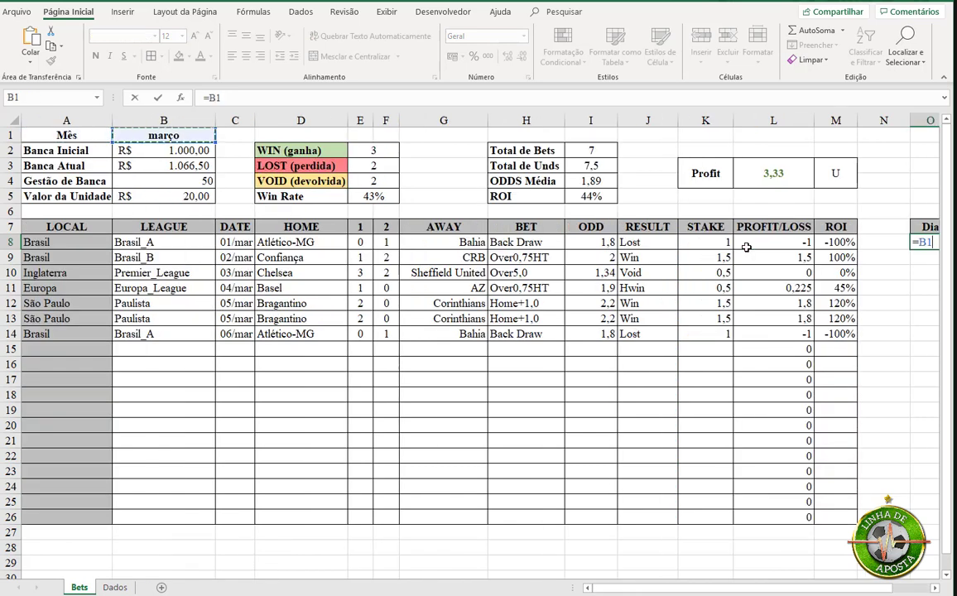
{"action": "key", "text": "ctrl+Return"}
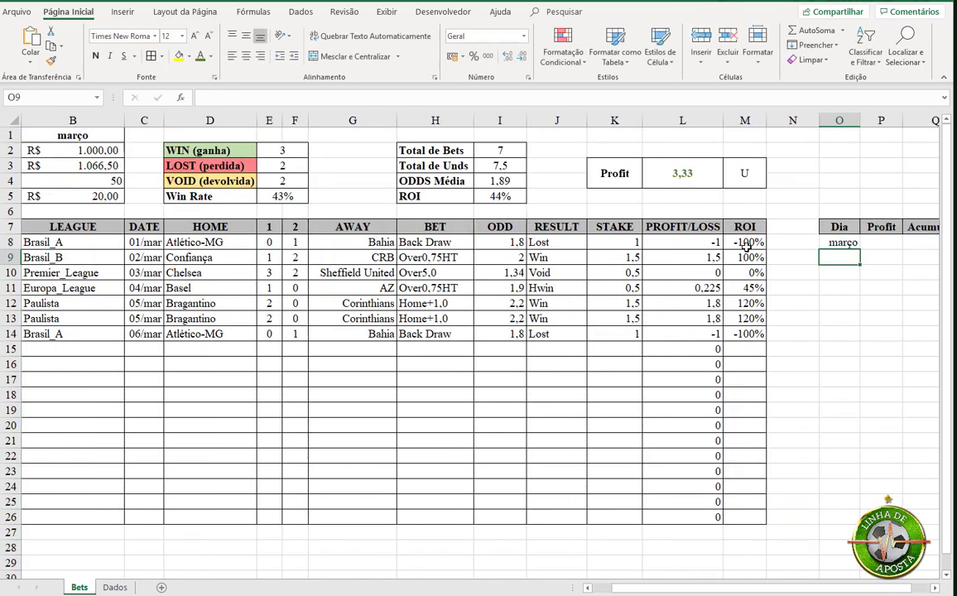
{"action": "left_click", "coordinate": [529, 78]}
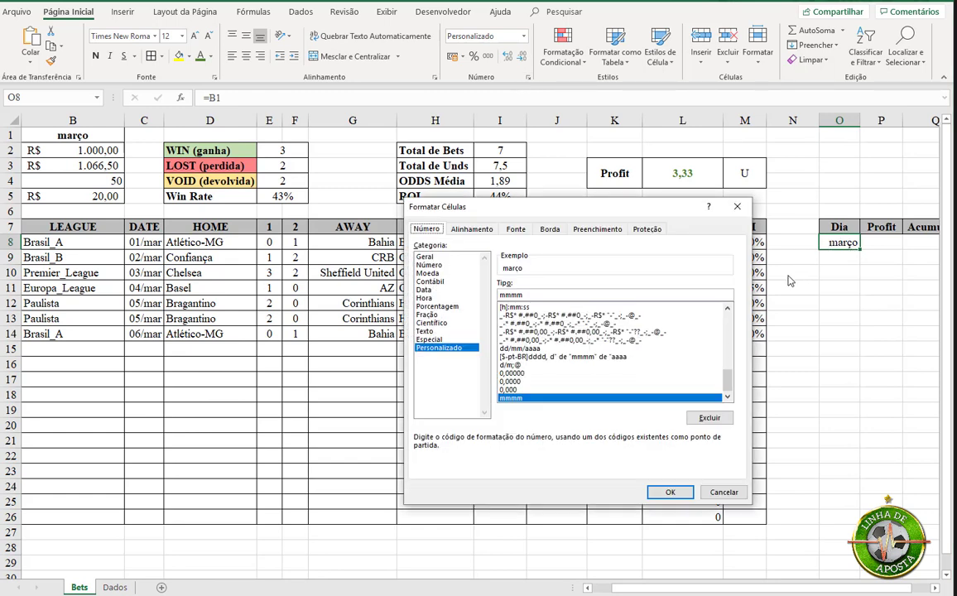
{"action": "left_click", "coordinate": [425, 290]}
{"action": "left_click", "coordinate": [530, 318]}
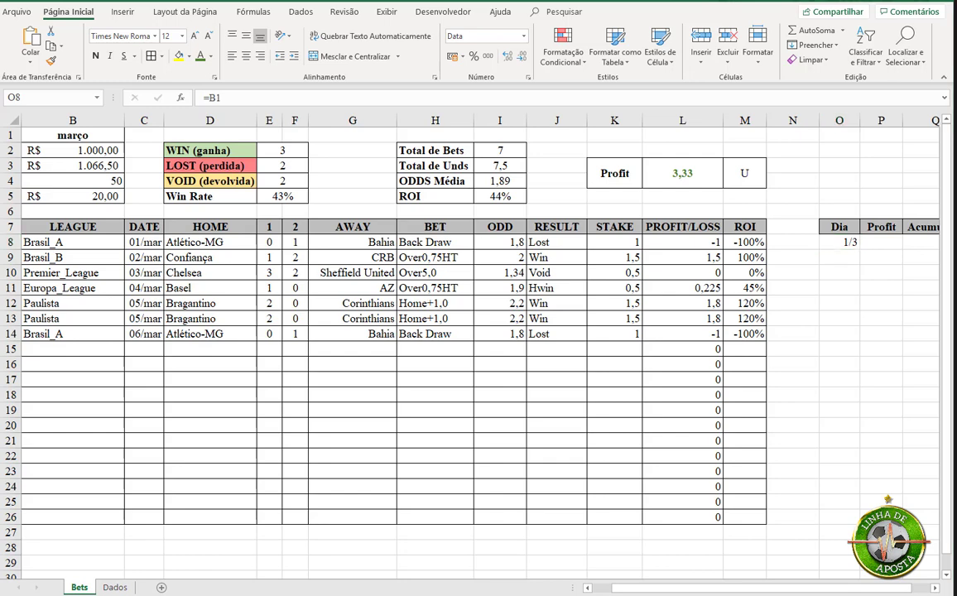
- Try typing dates 2/3 and 3/3 below O8, then undo them
{"action": "left_click", "coordinate": [851, 260]}
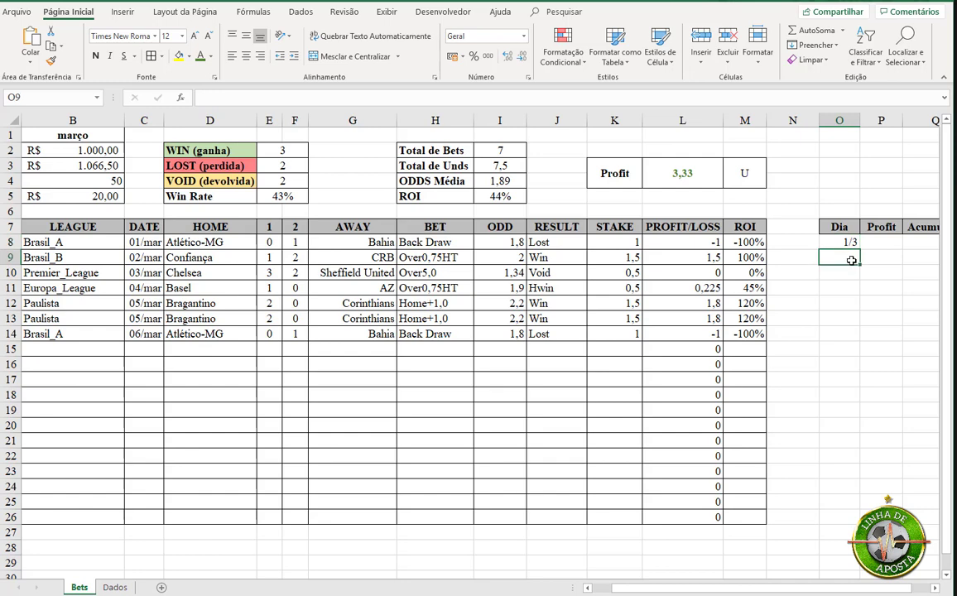
{"action": "type", "text": "2/3"}
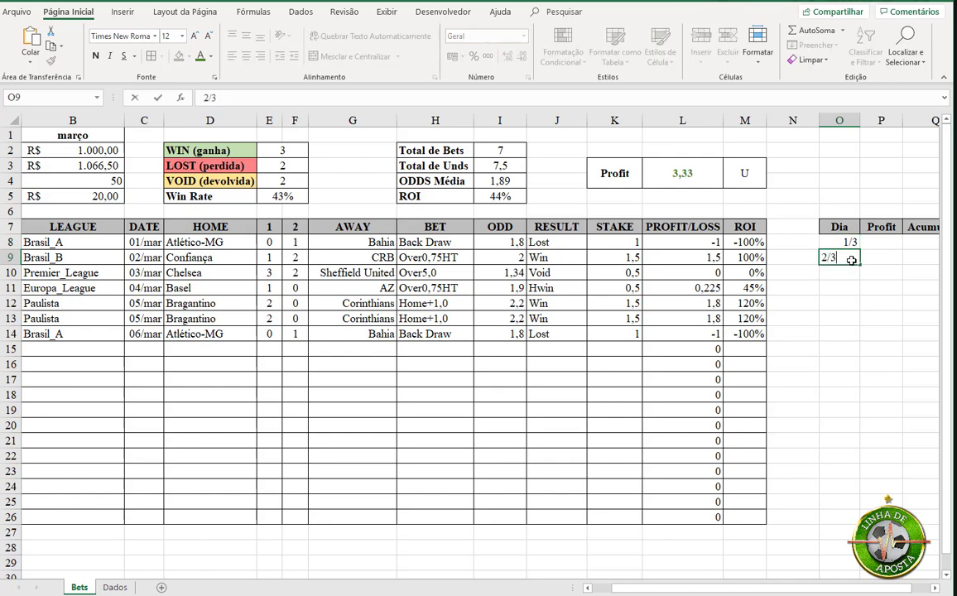
{"action": "key", "text": "Return"}
{"action": "type", "text": "3/3"}
{"action": "left_click", "coordinate": [851, 260]}
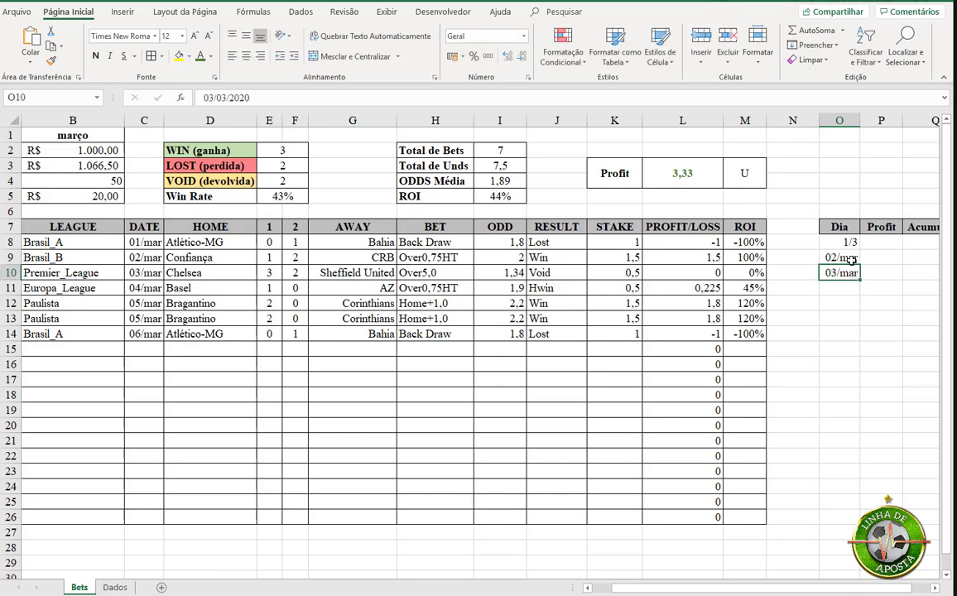
{"action": "key", "text": "ctrl+z"}
{"action": "key", "text": "ctrl+z"}
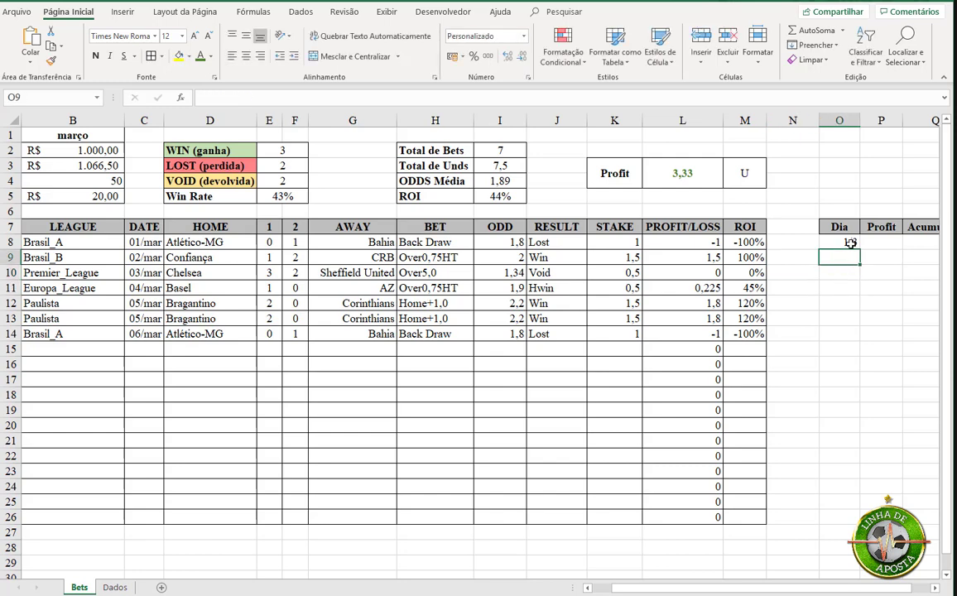
- Centre the 1/3 date in O8 and clear the stray fill-down from O9
{"action": "left_click", "coordinate": [850, 243]}
{"action": "left_click", "coordinate": [247, 55]}
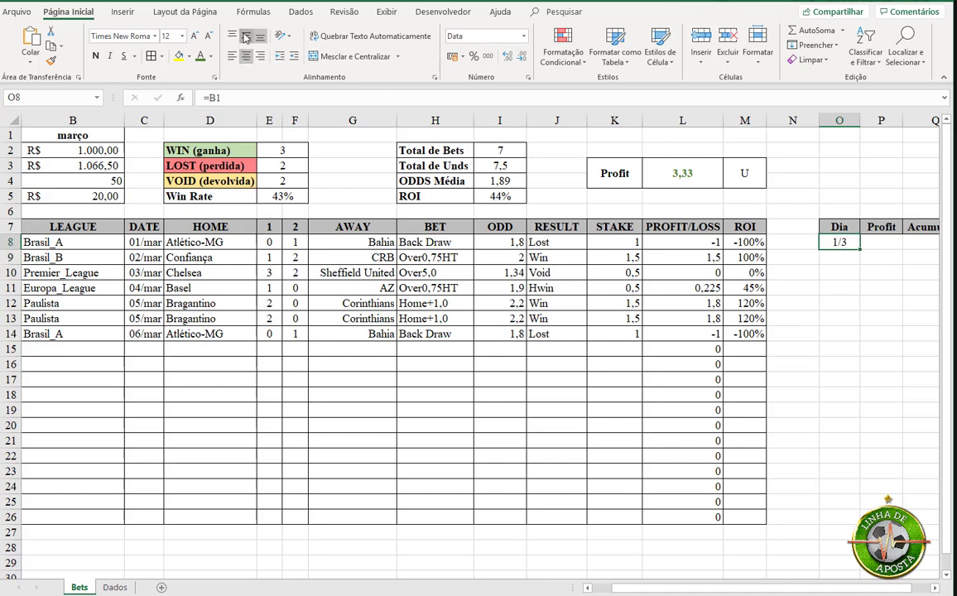
{"action": "left_click", "coordinate": [841, 260]}
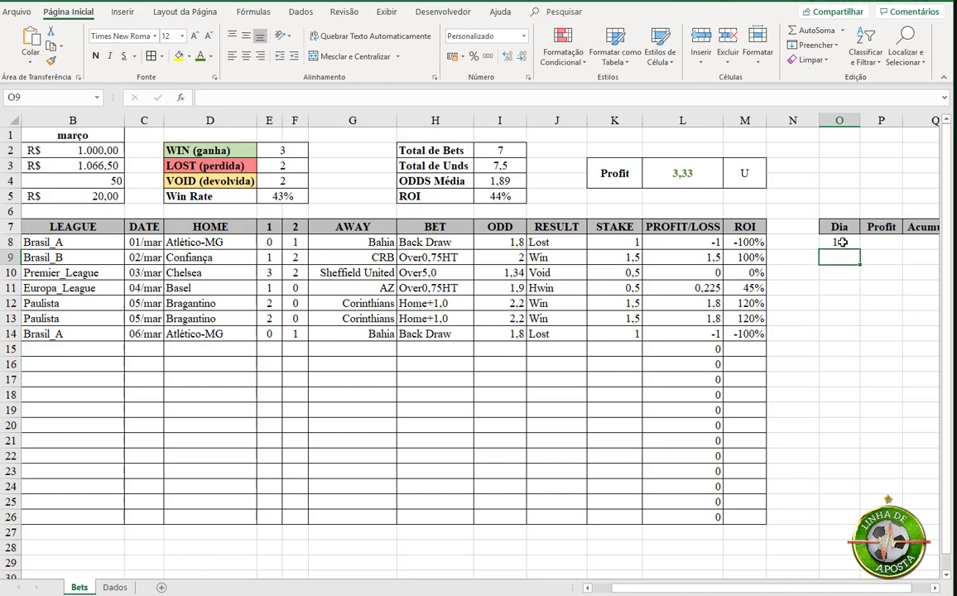
{"action": "left_click", "coordinate": [850, 243]}
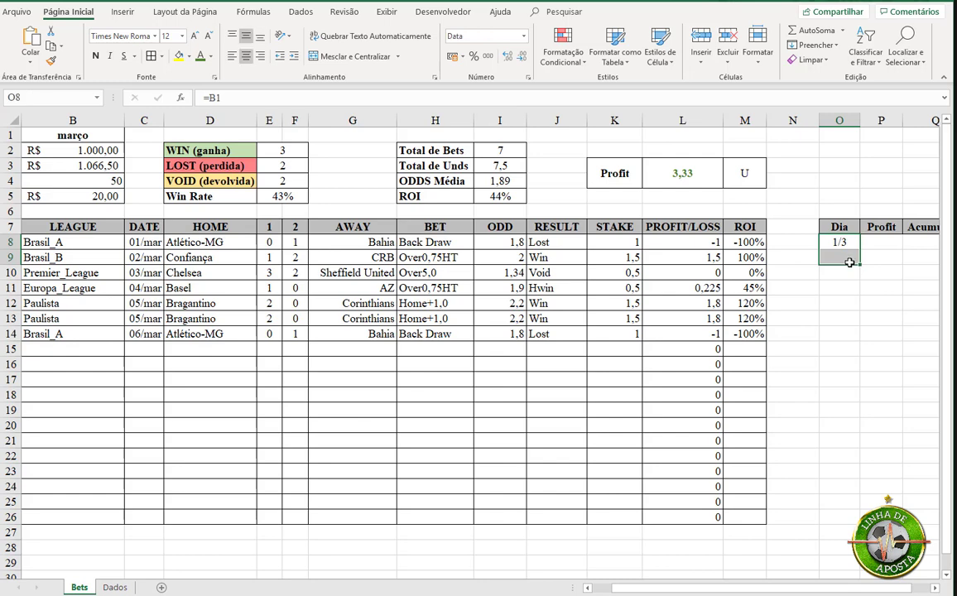
{"action": "left_click_drag", "start_coordinate": [860, 250], "coordinate": [849, 262]}
{"action": "left_click", "coordinate": [849, 259]}
{"action": "key", "text": "Delete"}
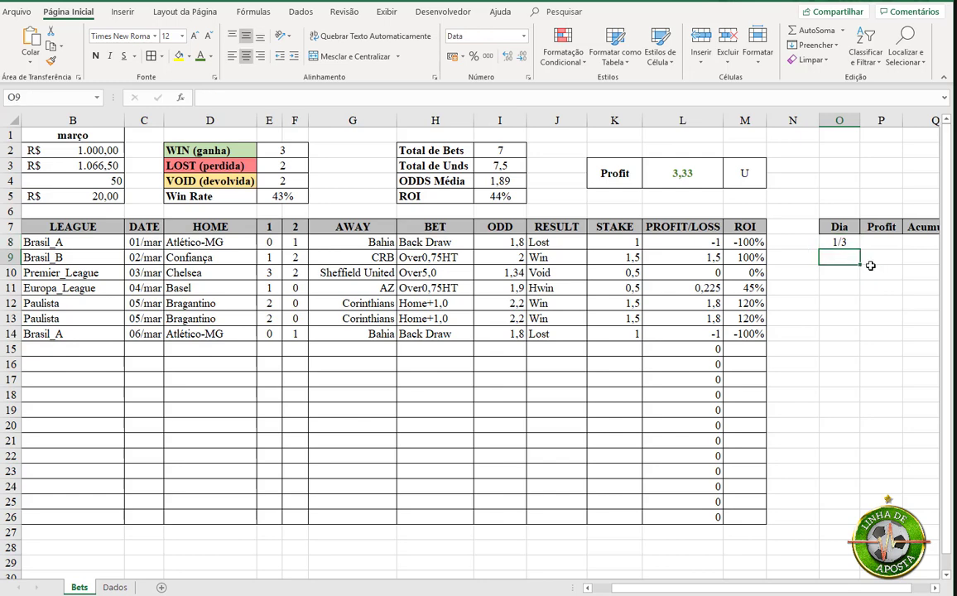
- Start an SE formula in O9 testing whether O8 equals FIMMÊS of the month
{"action": "type", "text": "="}
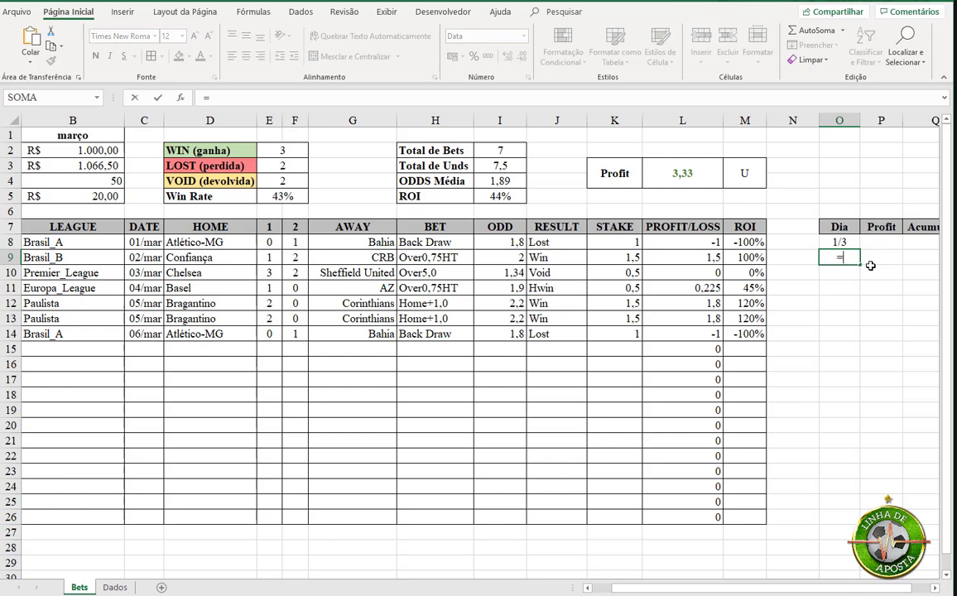
{"action": "type", "text": "se"}
{"action": "key", "text": "Tab"}
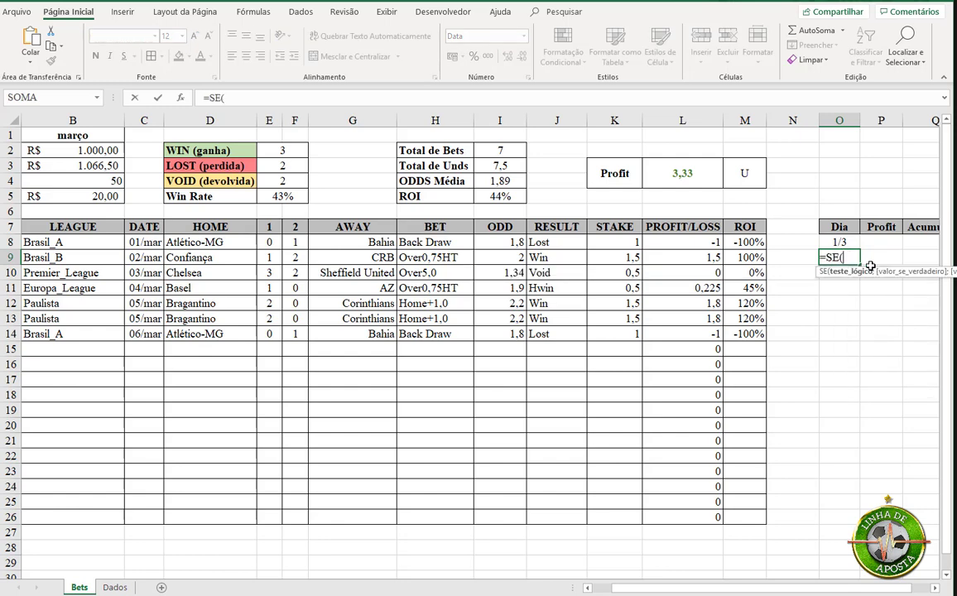
{"action": "key", "text": "Up"}
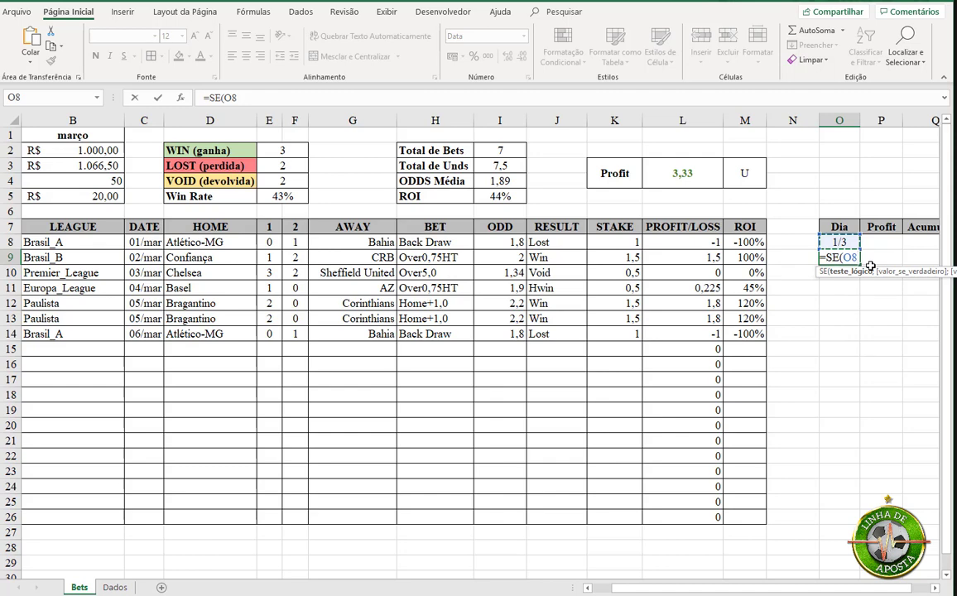
{"action": "type", "text": "="}
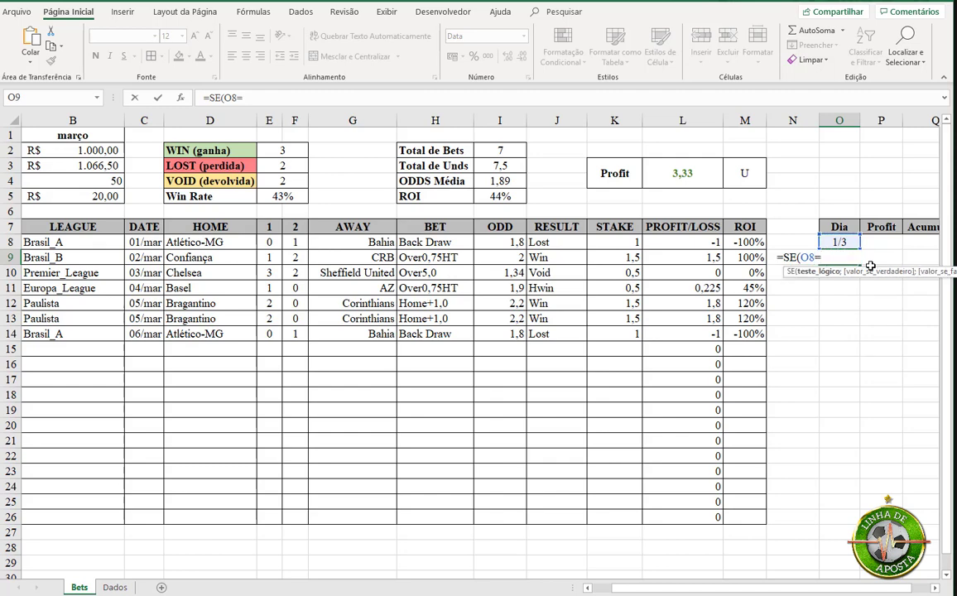
{"action": "type", "text": "fi"}
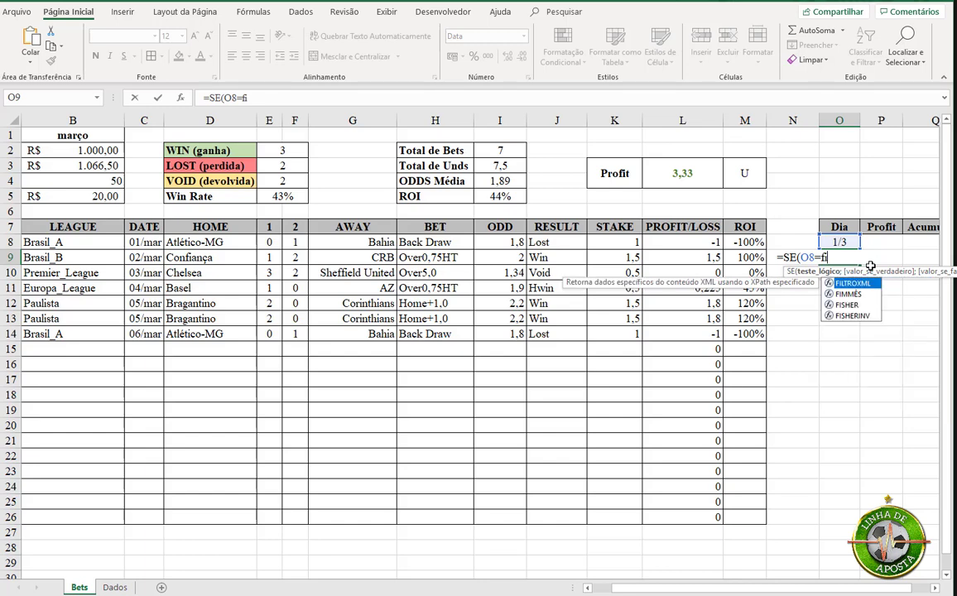
{"action": "key", "text": "Down"}
{"action": "key", "text": "Tab"}
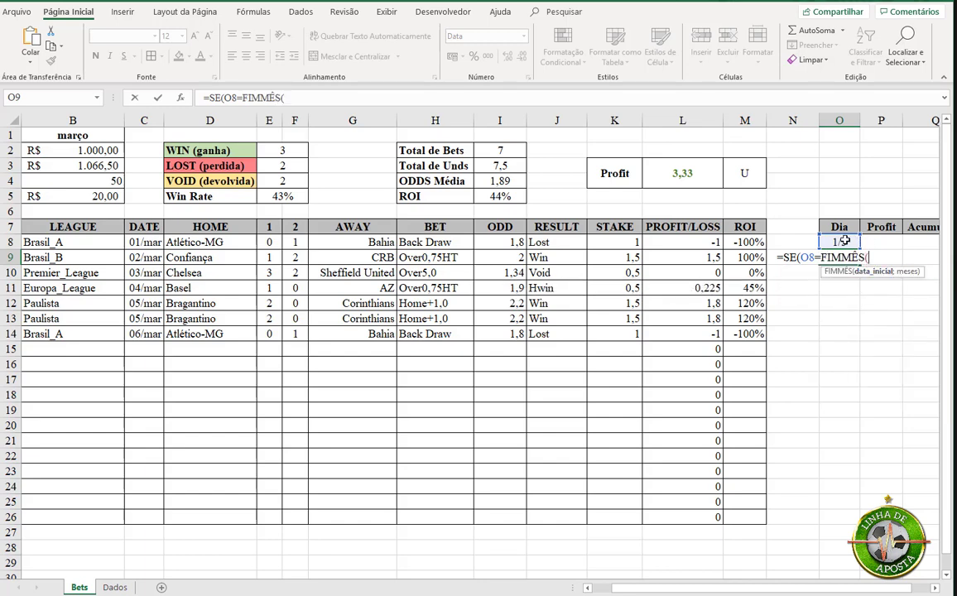
{"action": "left_click", "coordinate": [844, 241]}
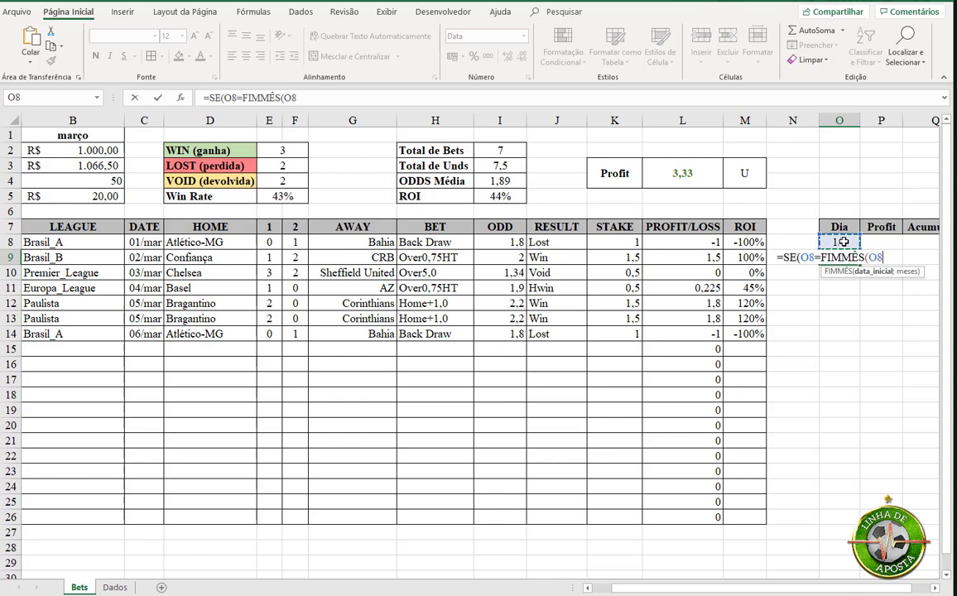
{"action": "key", "text": "F4"}
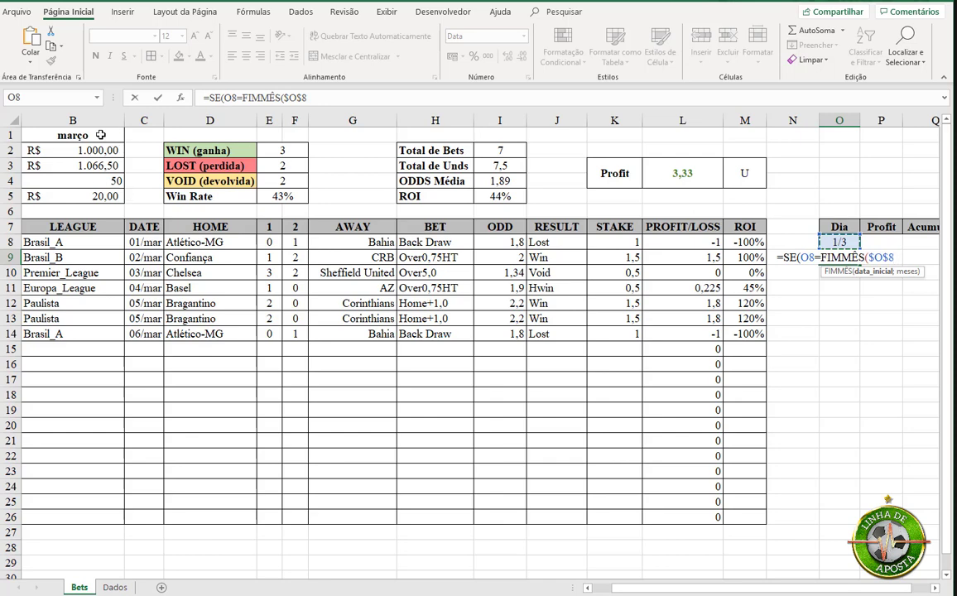
- Complete it as =SE(O8=FIMMÊS($B$1;0);"";O8+1), showing 2/3
{"action": "left_click", "coordinate": [100, 135]}
{"action": "key", "text": "F4"}
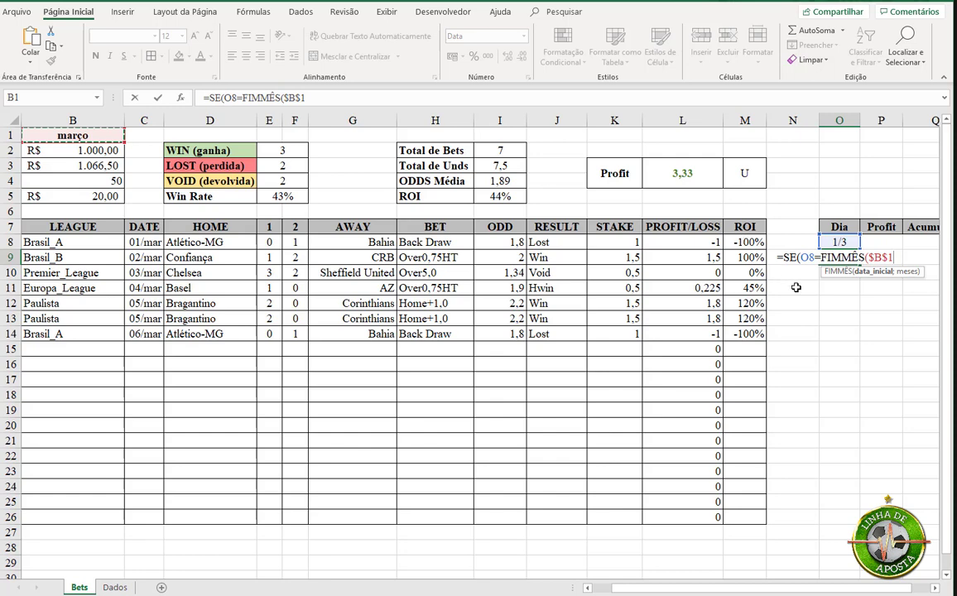
{"action": "type", "text": ";"}
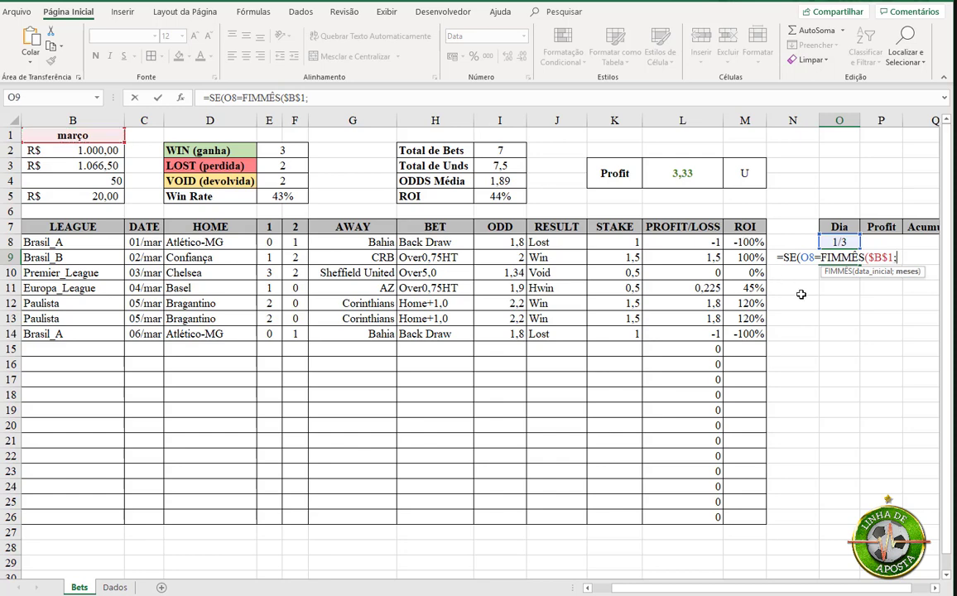
{"action": "type", "text": "0"}
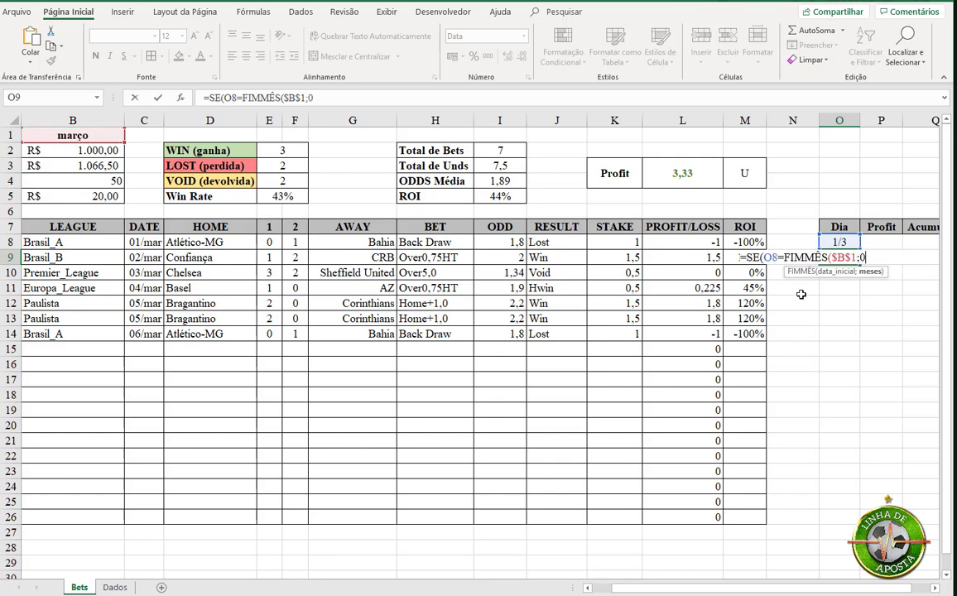
{"action": "type", "text": ")"}
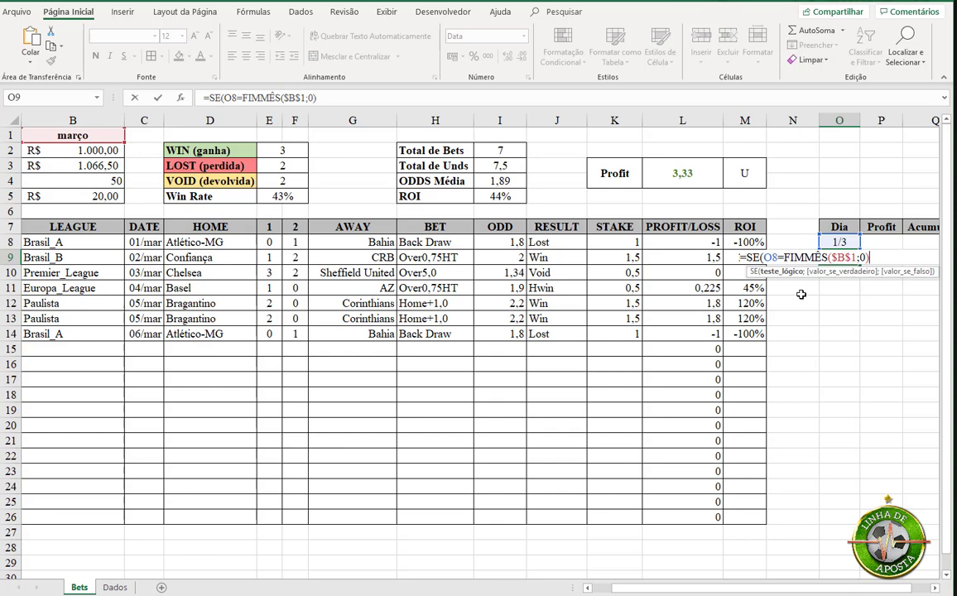
{"action": "type", "text": ";"}
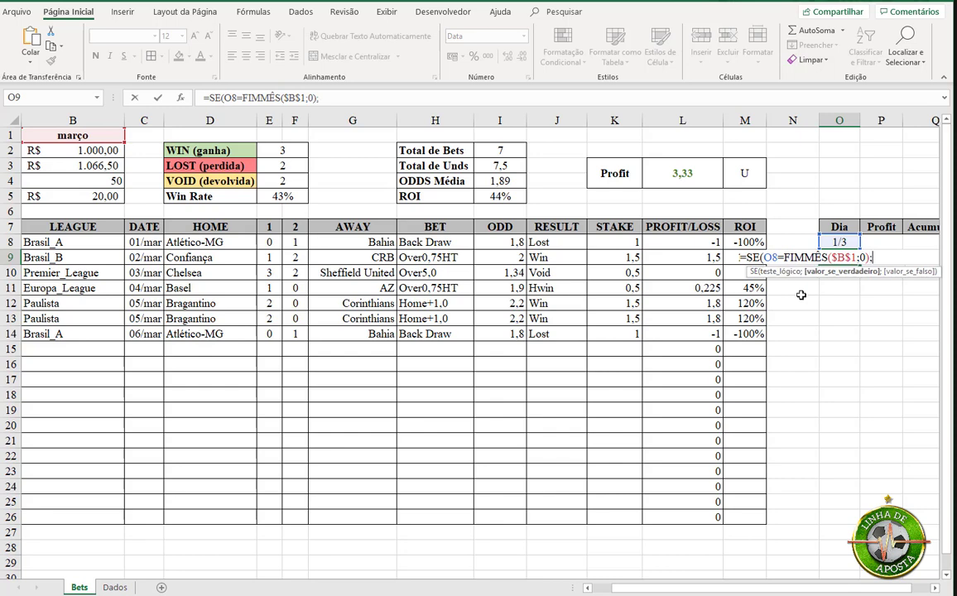
{"action": "type", "text": "\"\";"}
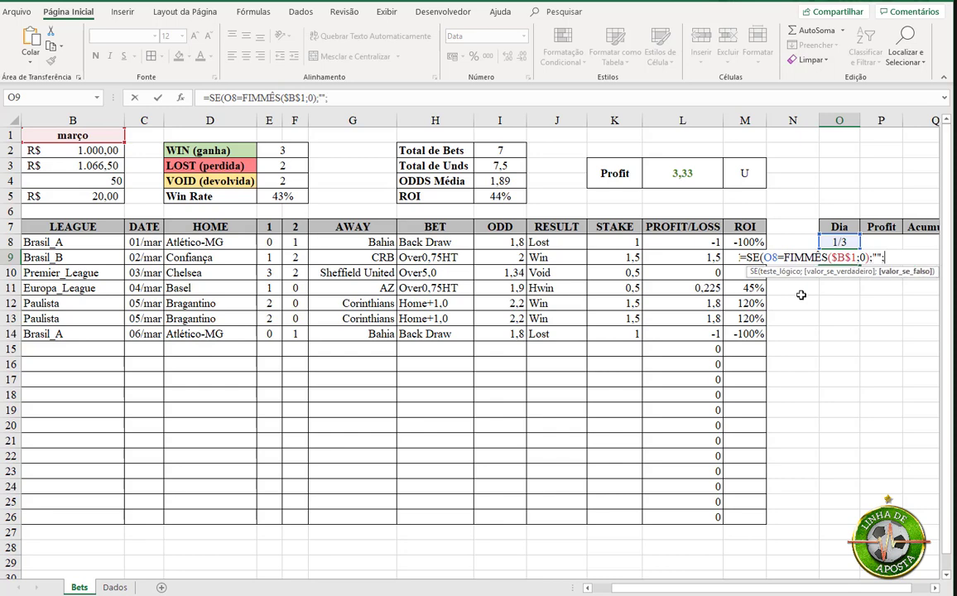
{"action": "left_click", "coordinate": [841, 241]}
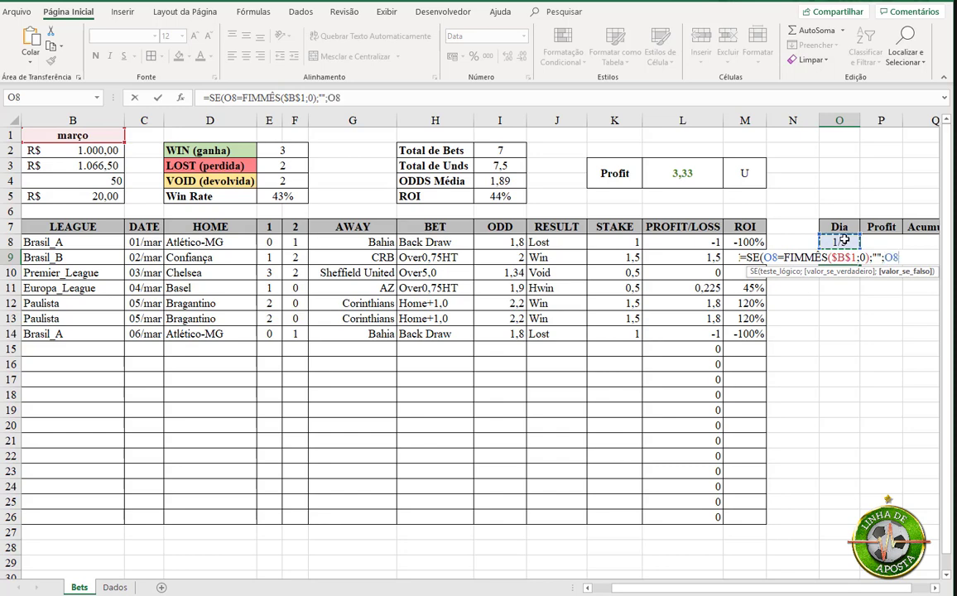
{"action": "type", "text": "+1"}
{"action": "key", "text": "Return"}
{"action": "key", "text": "Up"}
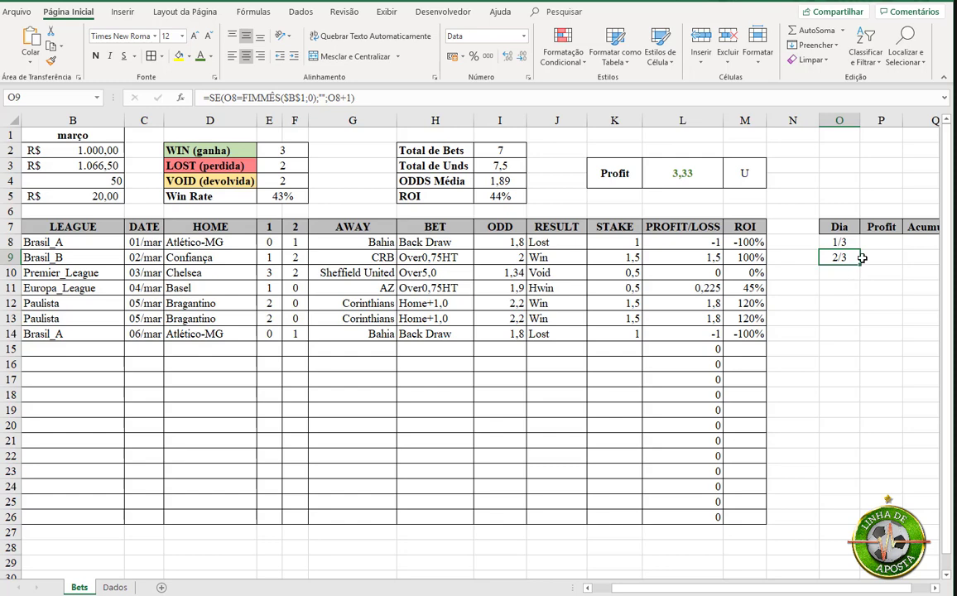
- Fill O9's next-day formula down to O38 so Dia runs 1/3 through 31/3
{"action": "left_click_drag", "start_coordinate": [860, 264], "coordinate": [858, 485]}
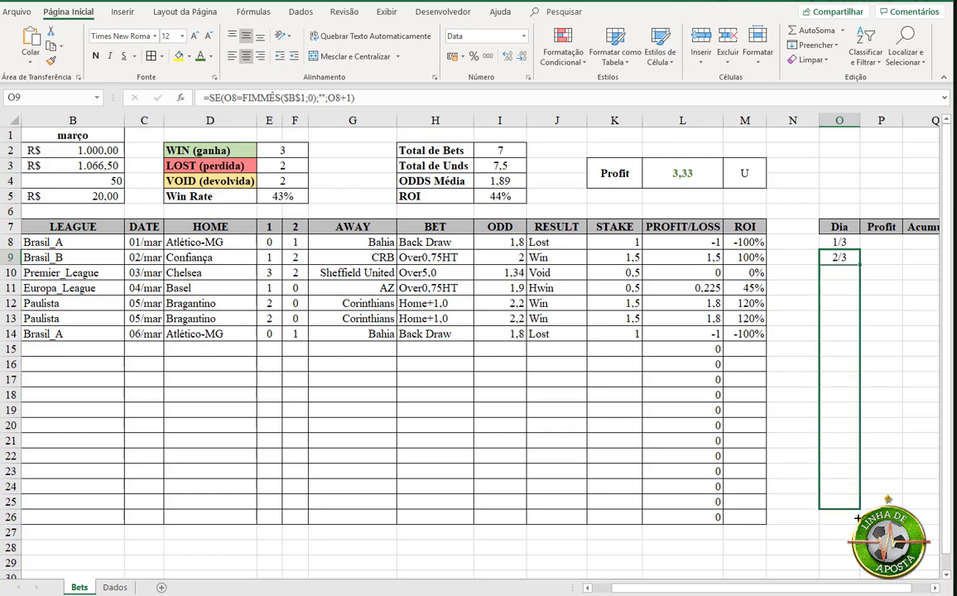
{"action": "left_click_drag", "start_coordinate": [857, 485], "coordinate": [852, 517]}
{"action": "scroll", "coordinate": [854, 438], "scroll_direction": "down", "scroll_amount": 1}
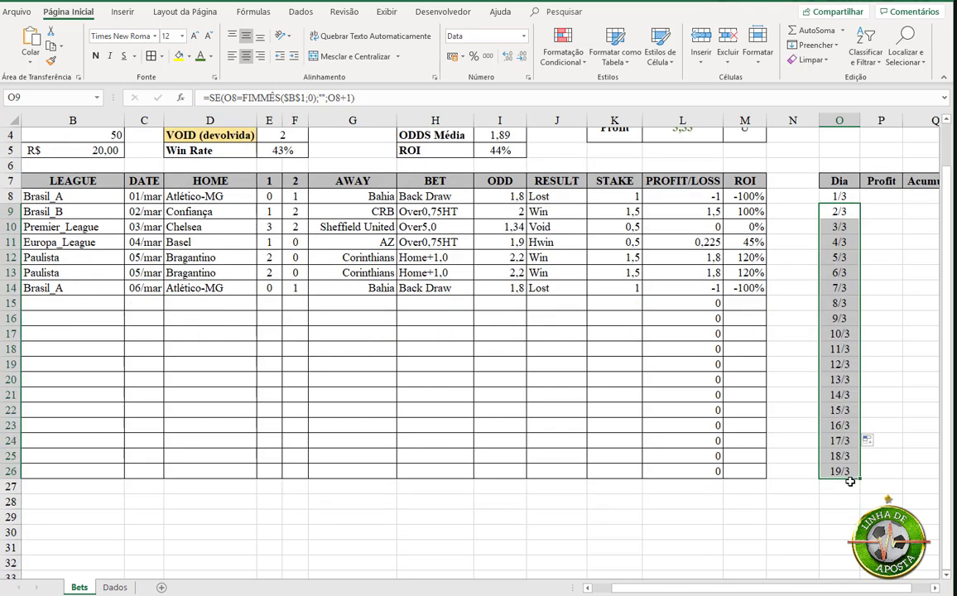
{"action": "scroll", "coordinate": [854, 438], "scroll_direction": "down", "scroll_amount": 1}
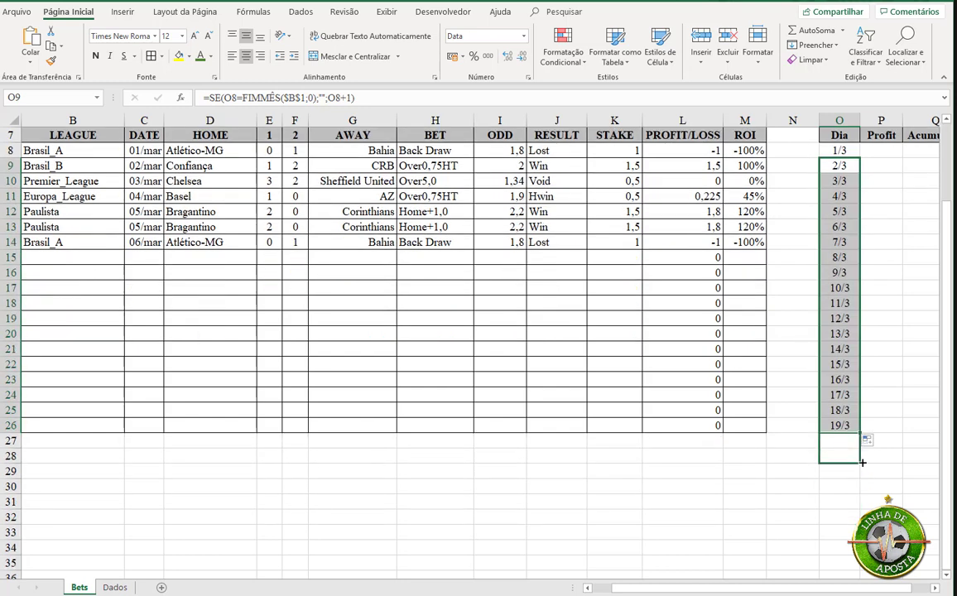
{"action": "mouse_move", "coordinate": [860, 434]}
{"action": "left_mouse_down"}
{"action": "mouse_move", "coordinate": [860, 495]}
{"action": "mouse_move", "coordinate": [870, 485]}
{"action": "left_mouse_up"}
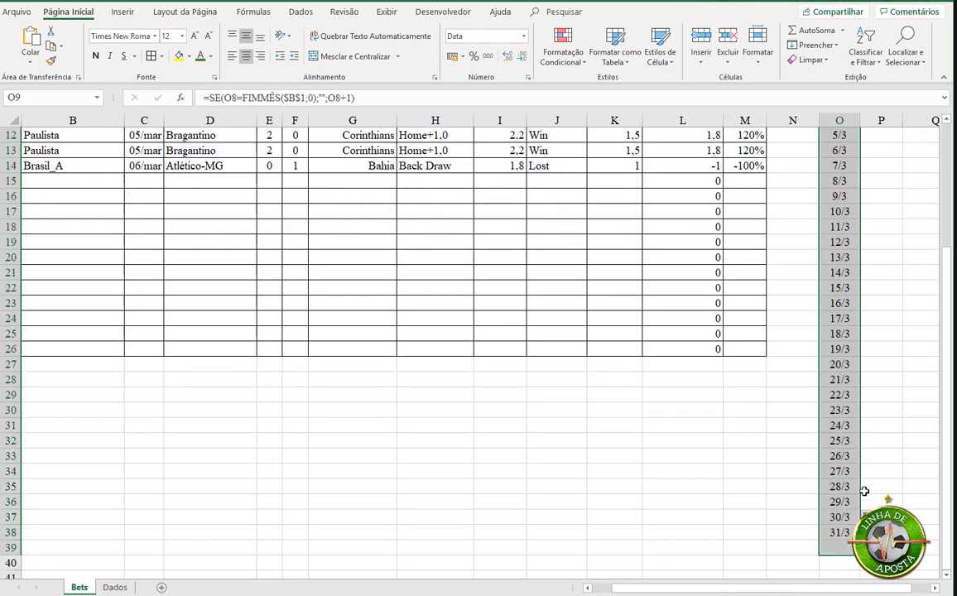
{"action": "scroll", "coordinate": [865, 470], "scroll_direction": "down", "scroll_amount": 2}
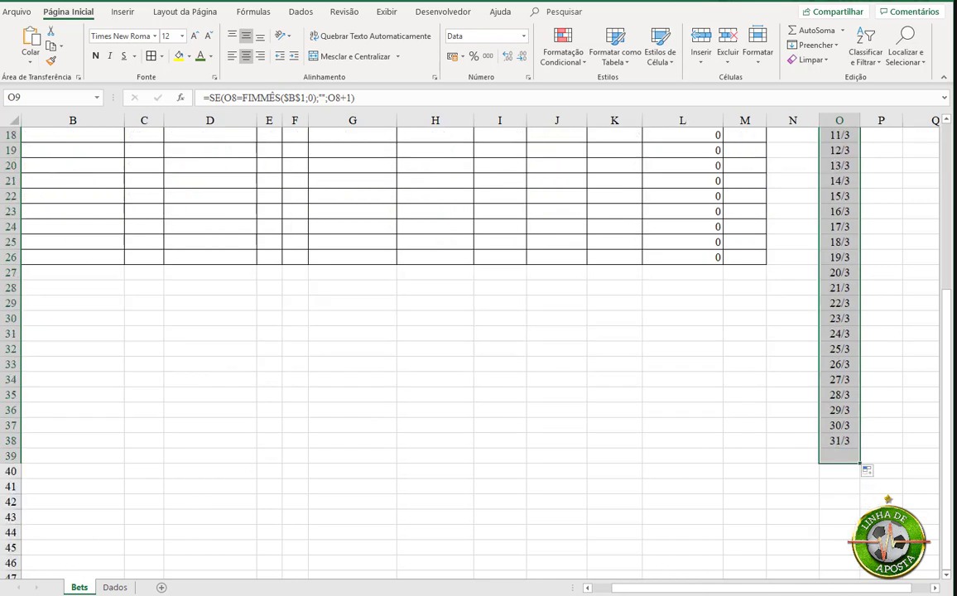
{"action": "left_click", "coordinate": [855, 457]}
{"action": "key", "text": "Up"}
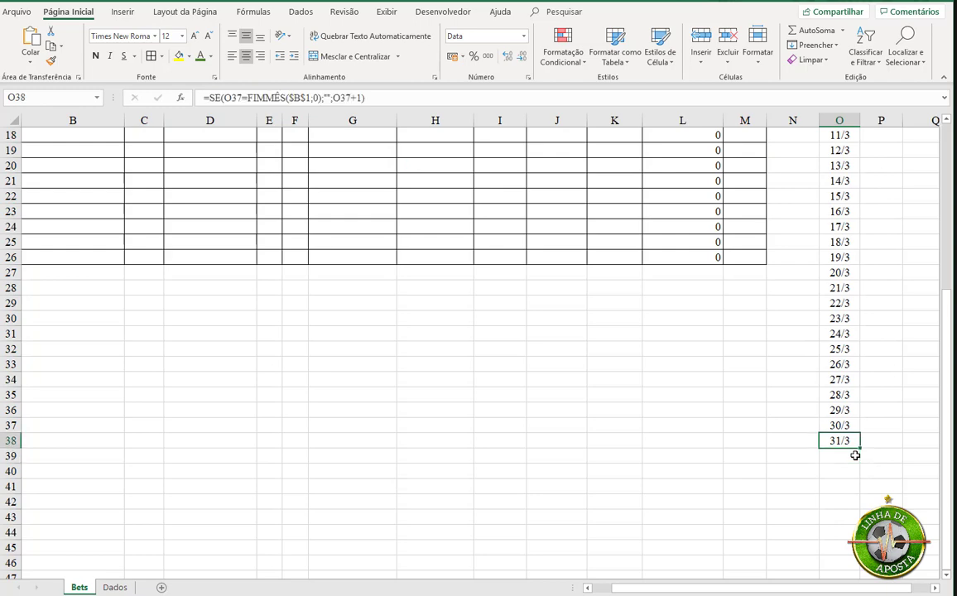
{"action": "key", "text": "ctrl+Up"}
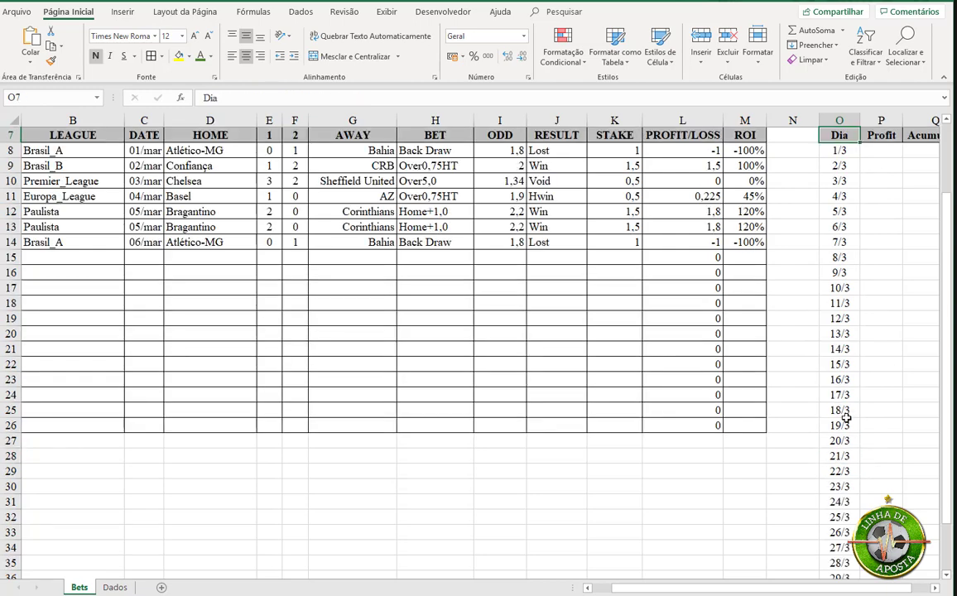
{"action": "scroll", "coordinate": [846, 418], "scroll_direction": "up", "scroll_amount": 2}
- Set the month in B1 to 1/2 (fevereiro)
{"action": "left_click", "coordinate": [73, 132]}
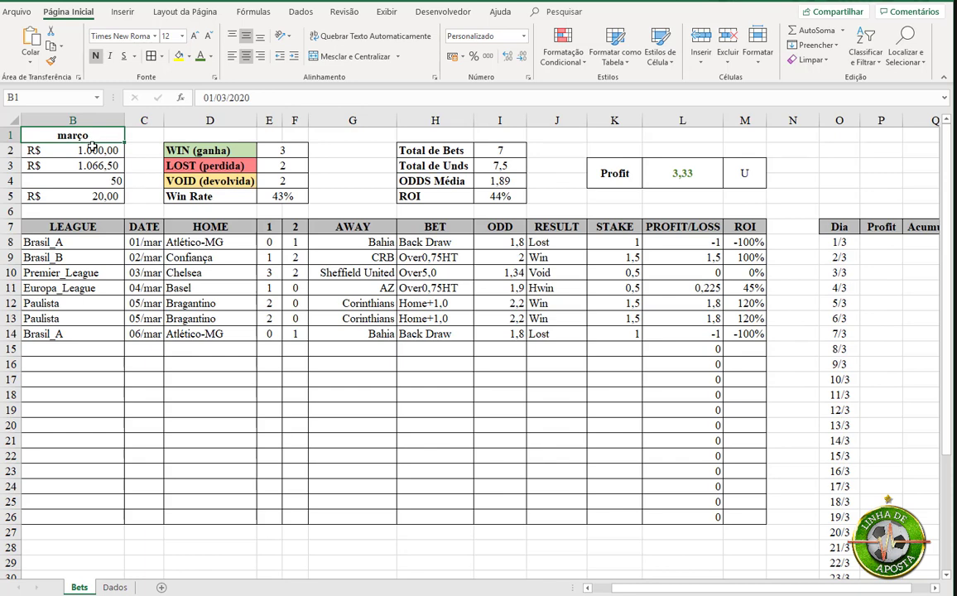
{"action": "type", "text": "1/2"}
{"action": "key", "text": "Tab"}
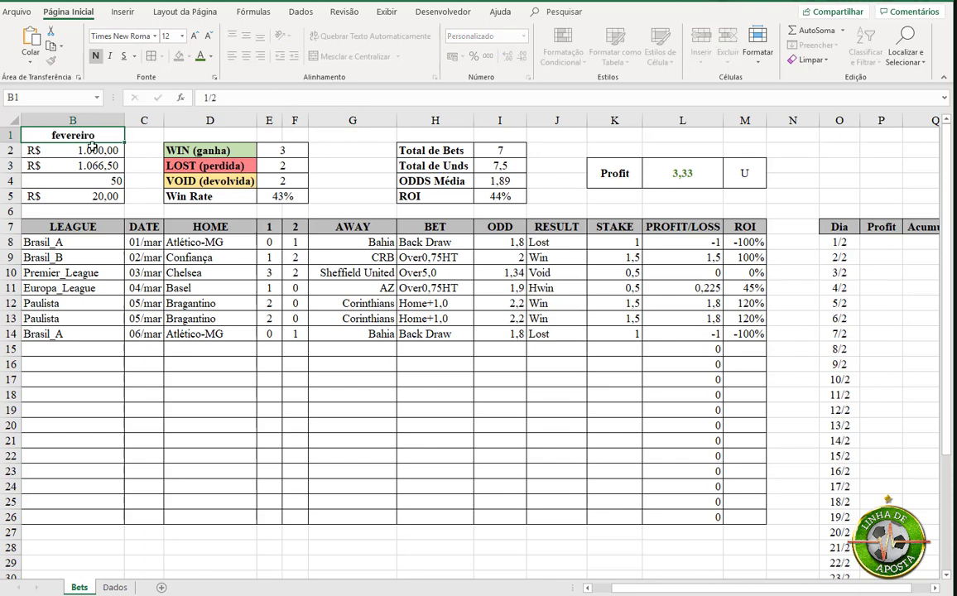
- Inspect the Dia formulas in O8, O9 and around 29/2 where ###### appears in O38
{"action": "left_click", "coordinate": [829, 242]}
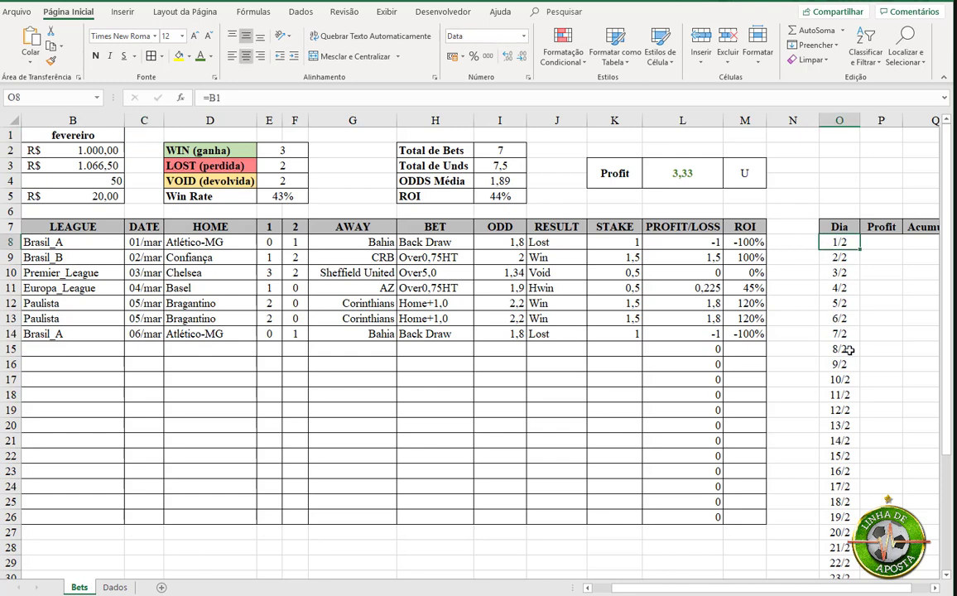
{"action": "scroll", "coordinate": [848, 528], "scroll_direction": "down", "scroll_amount": 2}
{"action": "scroll", "coordinate": [845, 509], "scroll_direction": "down", "scroll_amount": 2}
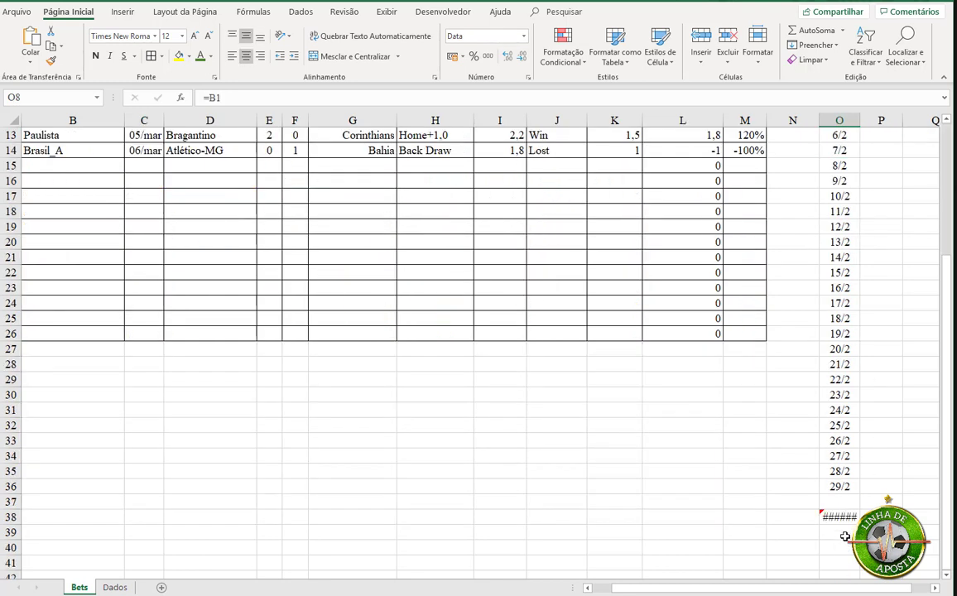
{"action": "left_click", "coordinate": [842, 488]}
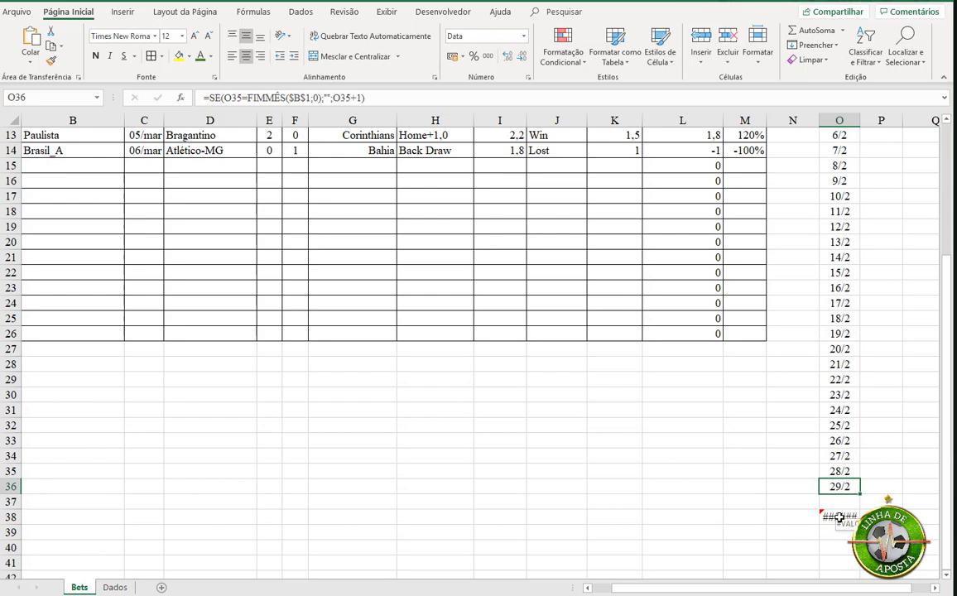
{"action": "left_click", "coordinate": [839, 517]}
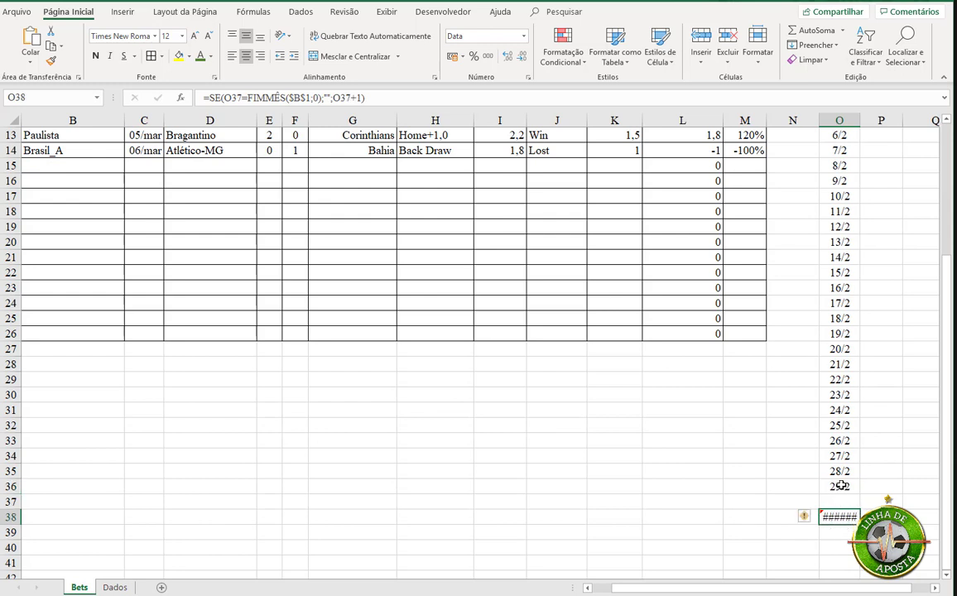
{"action": "left_click", "coordinate": [841, 487]}
{"action": "left_click", "coordinate": [841, 502]}
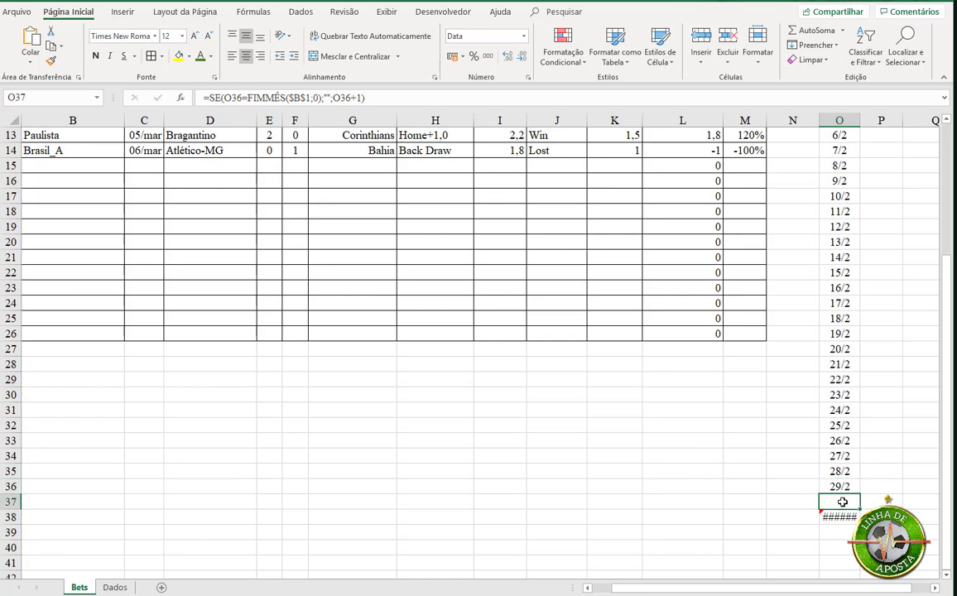
{"action": "key", "text": "Down"}
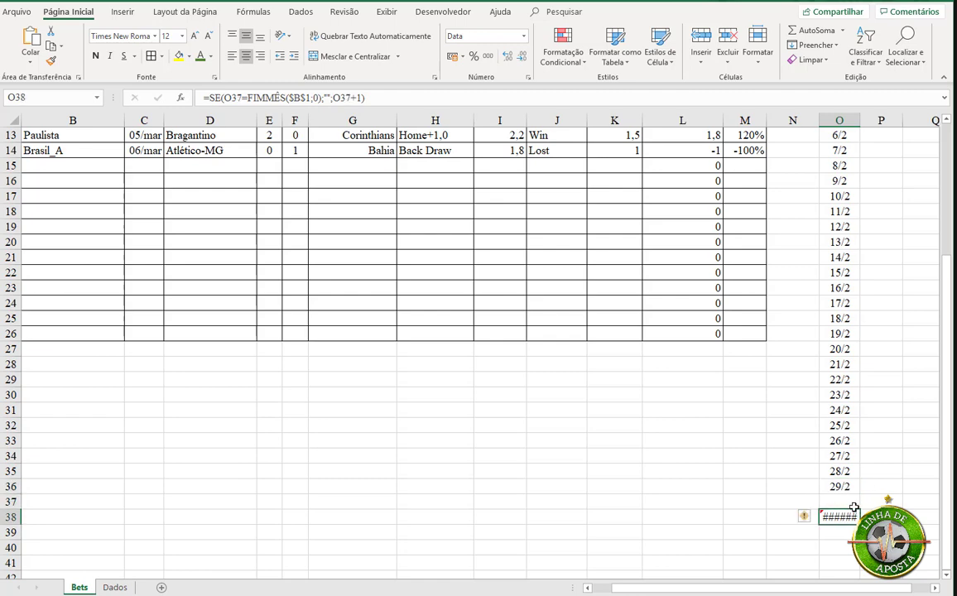
{"action": "scroll", "coordinate": [849, 315], "scroll_direction": "up", "scroll_amount": 3}
{"action": "scroll", "coordinate": [842, 265], "scroll_direction": "up", "scroll_amount": 1}
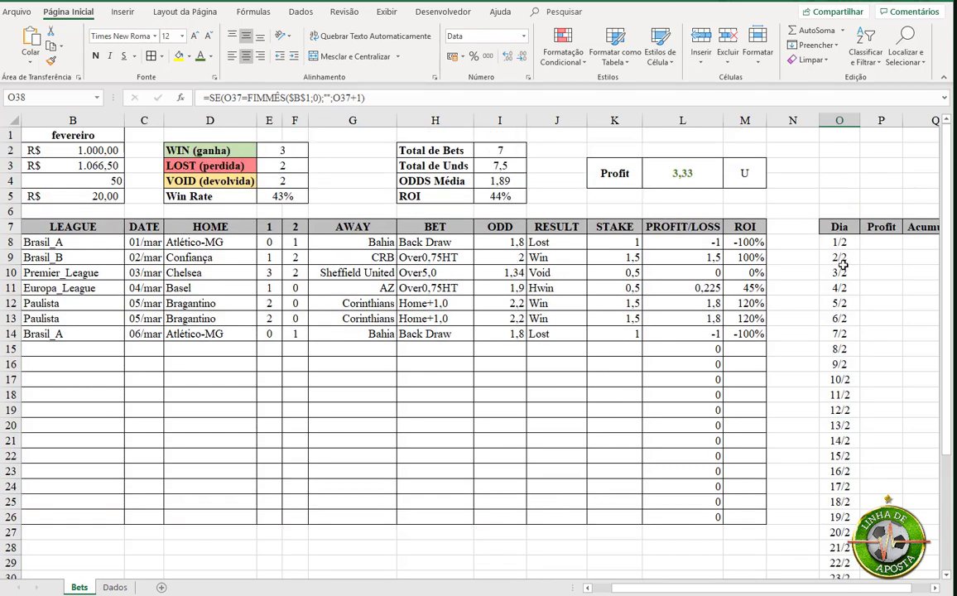
{"action": "left_click", "coordinate": [844, 259]}
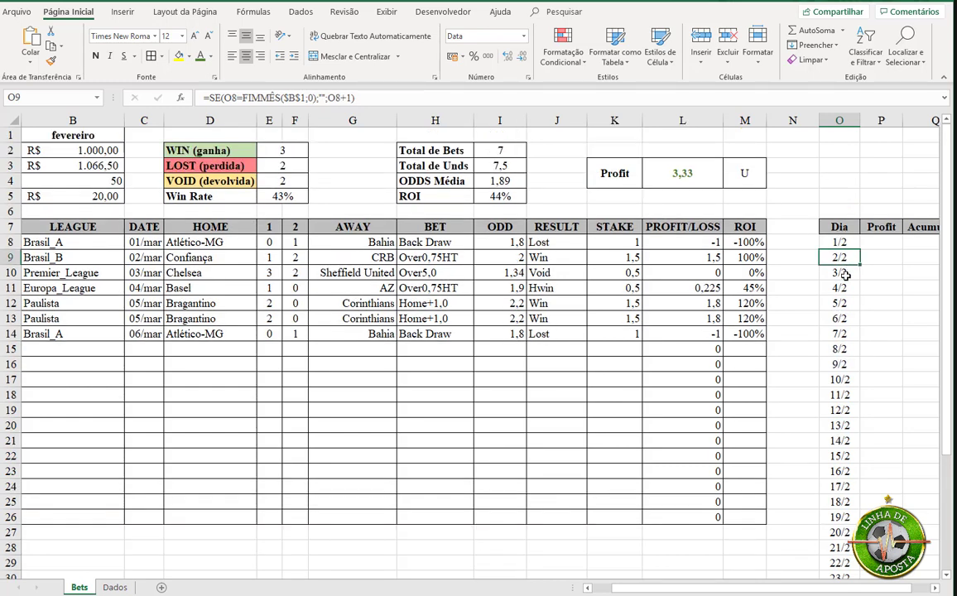
{"action": "scroll", "coordinate": [823, 447], "scroll_direction": "down", "scroll_amount": 3}
{"action": "scroll", "coordinate": [834, 514], "scroll_direction": "down", "scroll_amount": 1}
{"action": "left_click", "coordinate": [839, 517]}
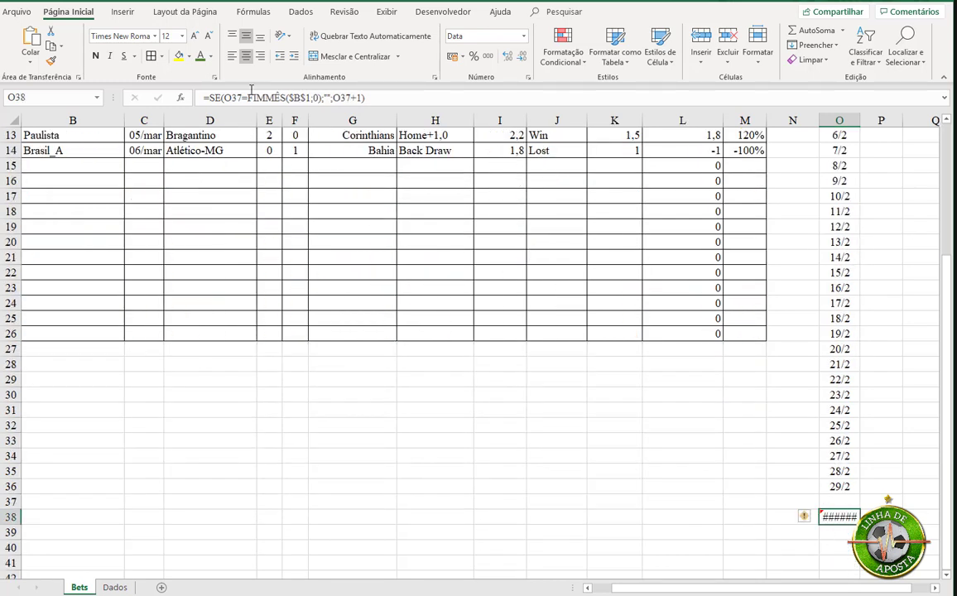
- Wrap the O38 Dia formula in SEERRO so errors show blank
{"action": "left_click", "coordinate": [209, 98]}
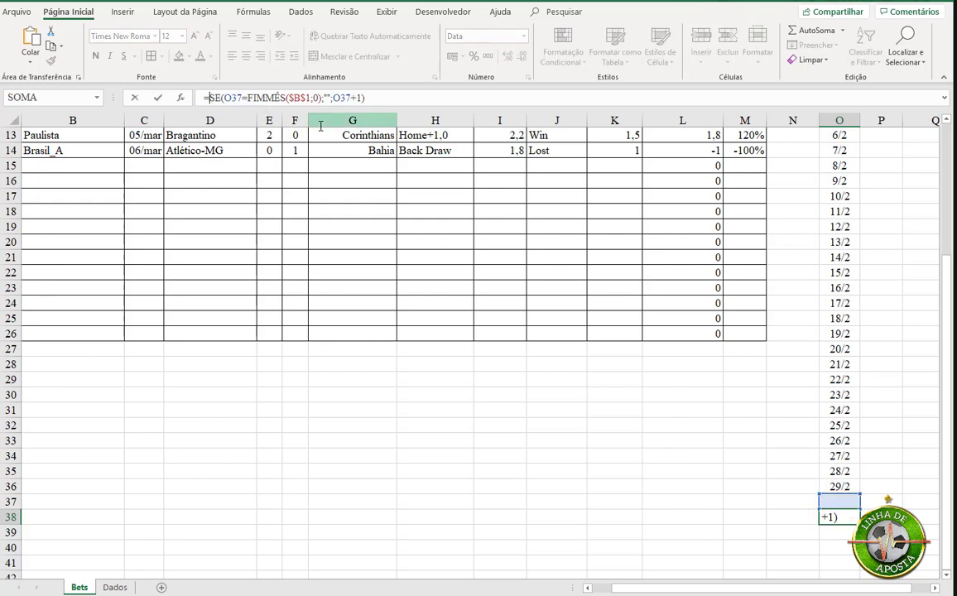
{"action": "type", "text": "se"}
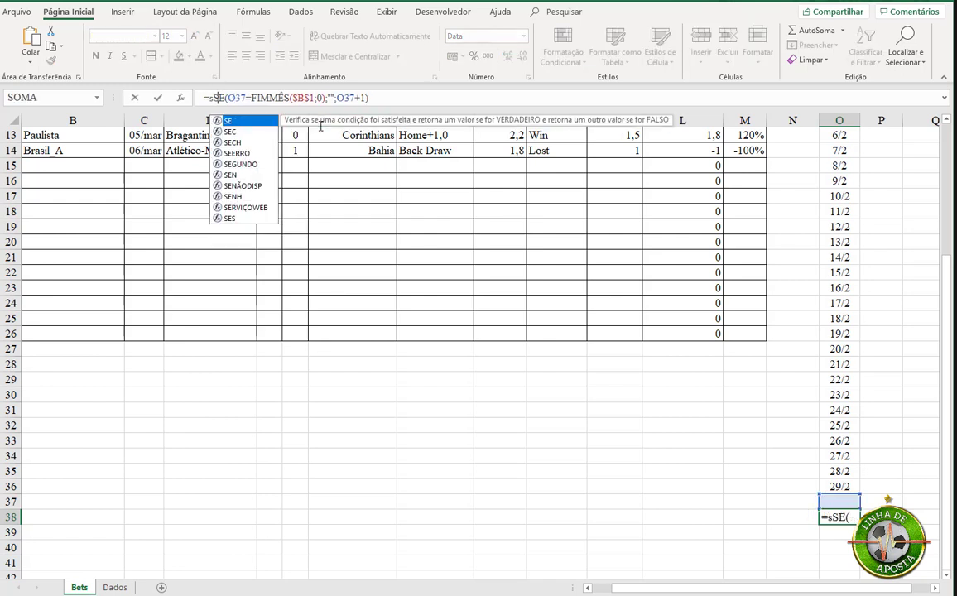
{"action": "type", "text": "e"}
{"action": "key", "text": "Tab"}
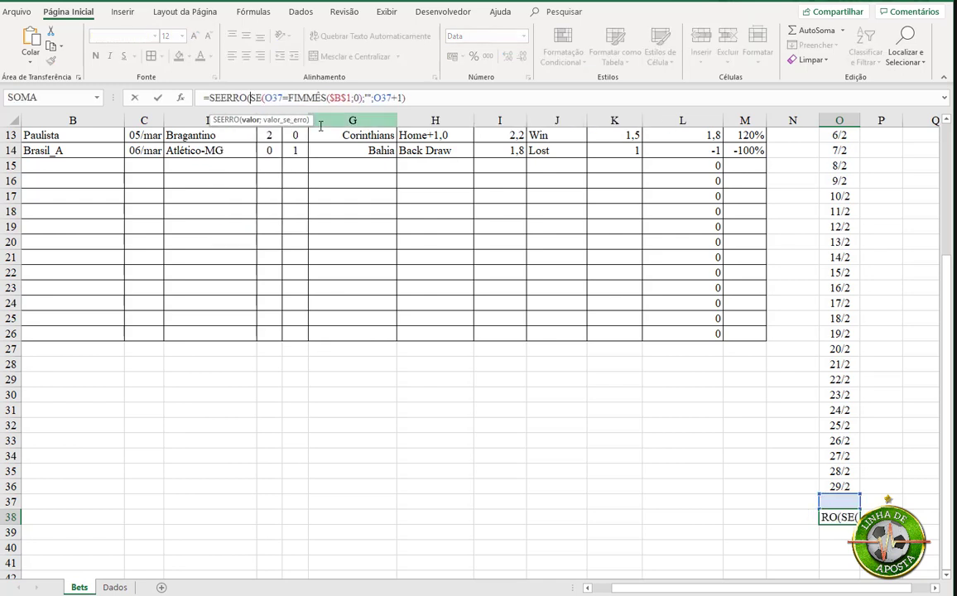
{"action": "type", "text": ";0"}
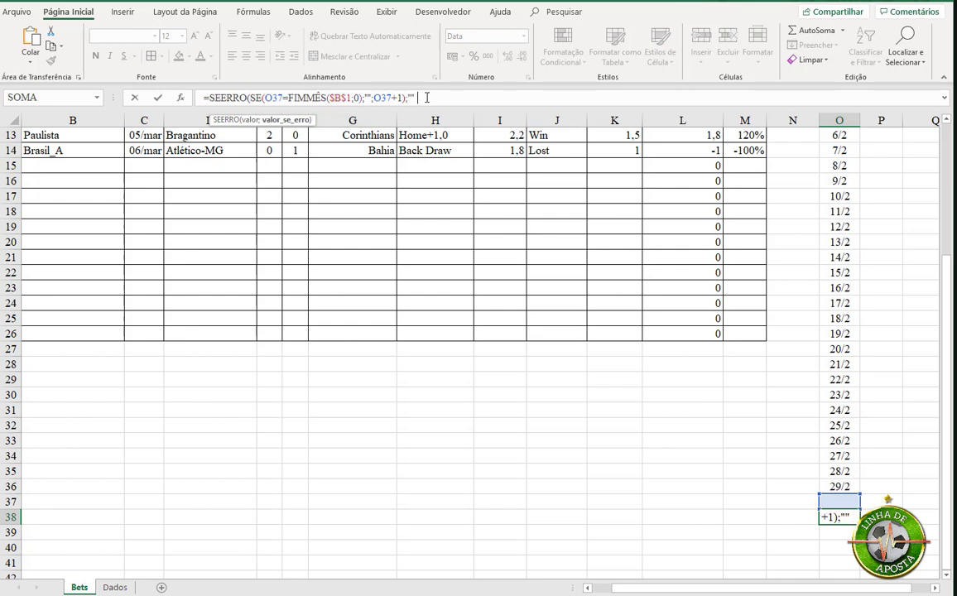
{"action": "type", "text": ")"}
{"action": "key", "text": "Return"}
{"action": "key", "text": "Up"}
- Copy the SEERRO formula from O38 and paste it over the Dia cells O9:O37
{"action": "key", "text": "ctrl+c"}
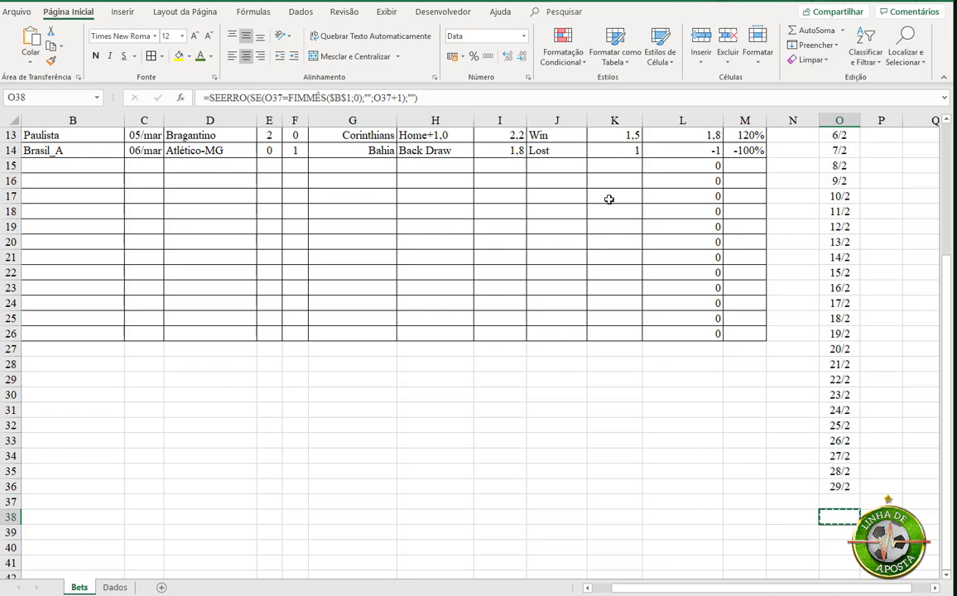
{"action": "key", "text": "Up"}
{"action": "scroll", "coordinate": [847, 183], "scroll_direction": "up", "scroll_amount": 3}
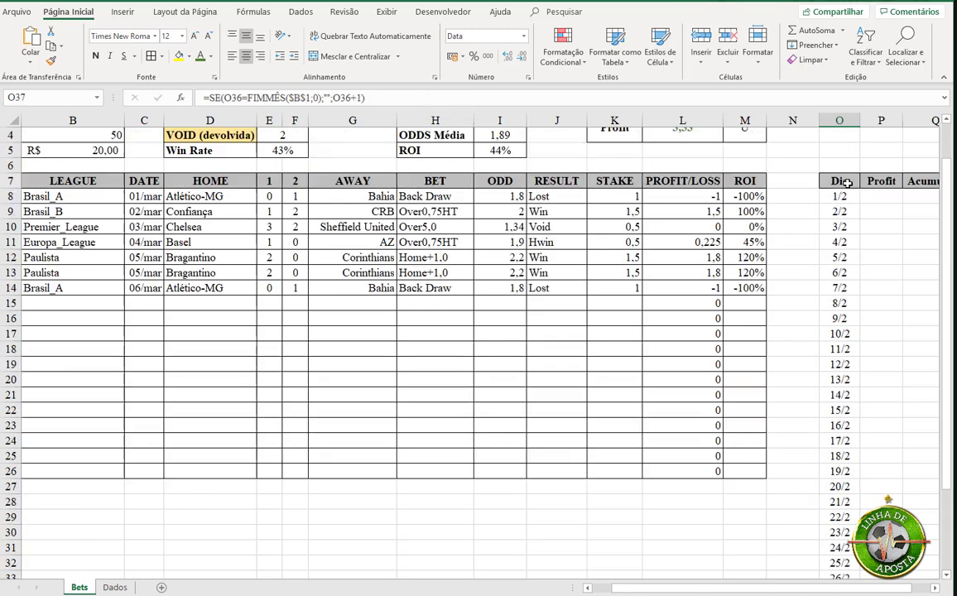
{"action": "scroll", "coordinate": [848, 183], "scroll_direction": "up", "scroll_amount": 1}
{"action": "left_click", "coordinate": [847, 253]}
{"action": "key", "text": "ctrl+shift+Down"}
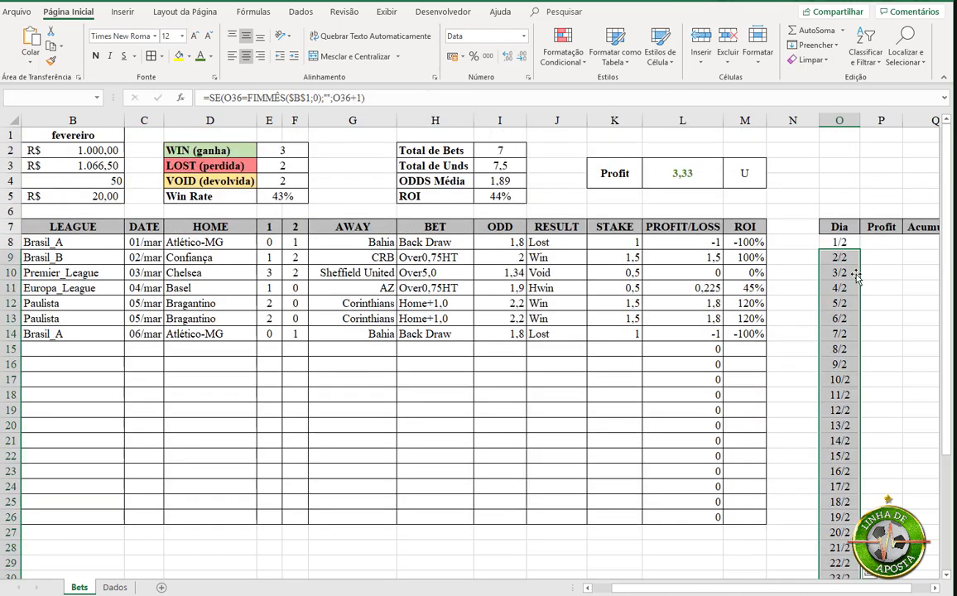
{"action": "scroll", "coordinate": [854, 274], "scroll_direction": "down", "scroll_amount": 7}
{"action": "key", "text": "ctrl+v"}
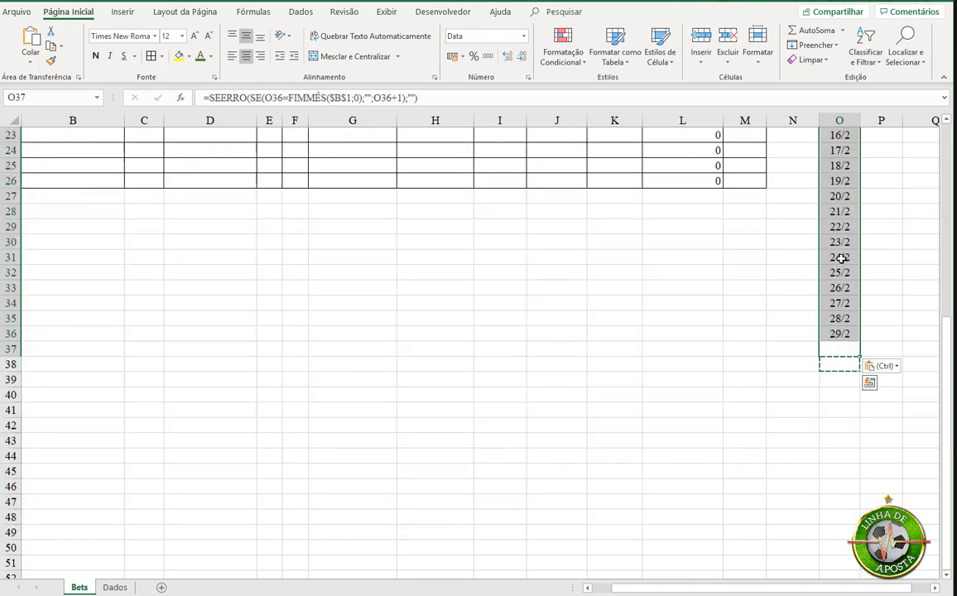
{"action": "left_click", "coordinate": [845, 333]}
{"action": "key", "text": "Escape"}
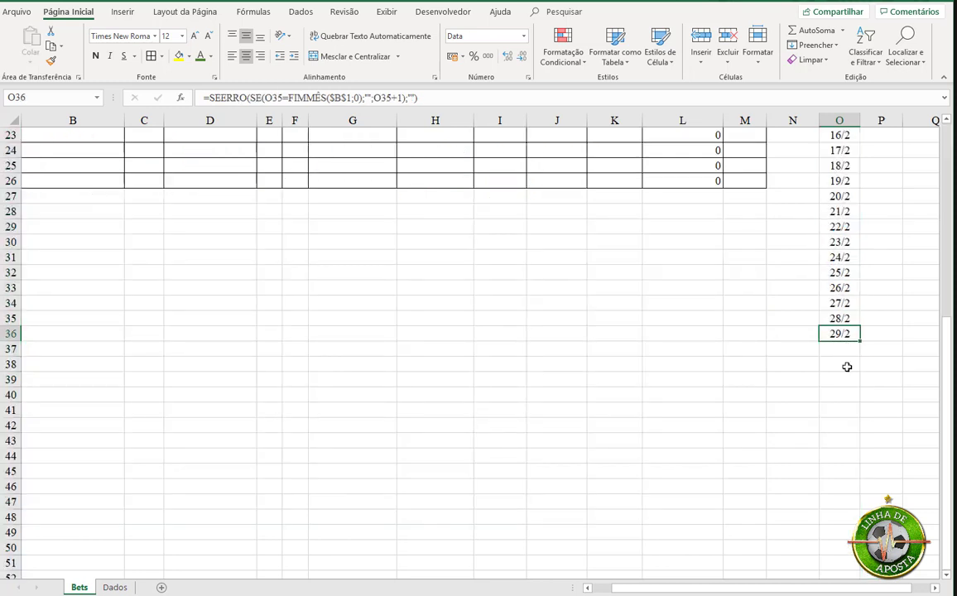
- Fix the O37 formula by adding the missing quotation mark
{"action": "scroll", "coordinate": [846, 372], "scroll_direction": "up", "scroll_amount": 5}
{"action": "scroll", "coordinate": [844, 410], "scroll_direction": "up", "scroll_amount": 1}
{"action": "scroll", "coordinate": [840, 451], "scroll_direction": "down", "scroll_amount": 3}
{"action": "left_click", "coordinate": [837, 486]}
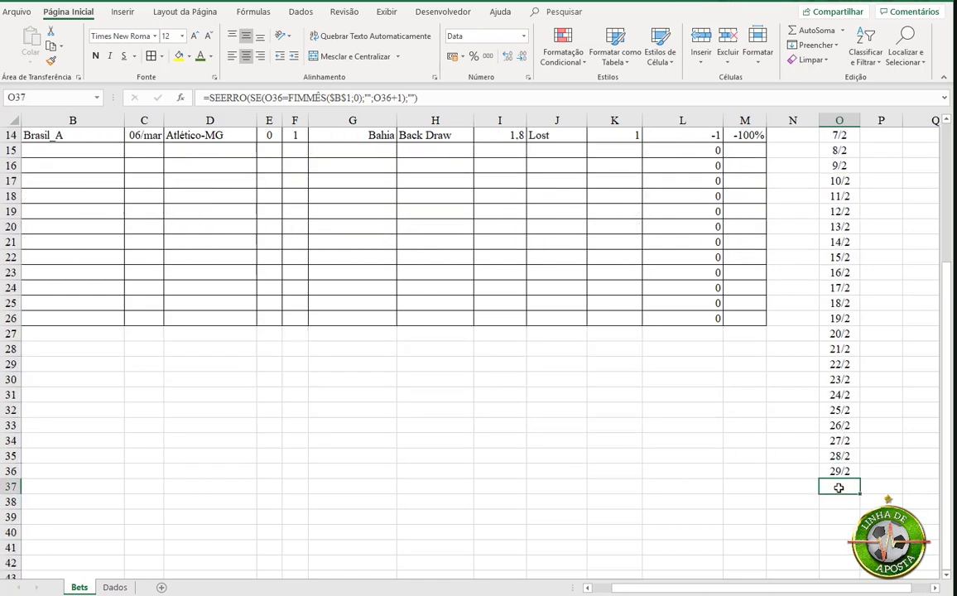
{"action": "left_click", "coordinate": [303, 98]}
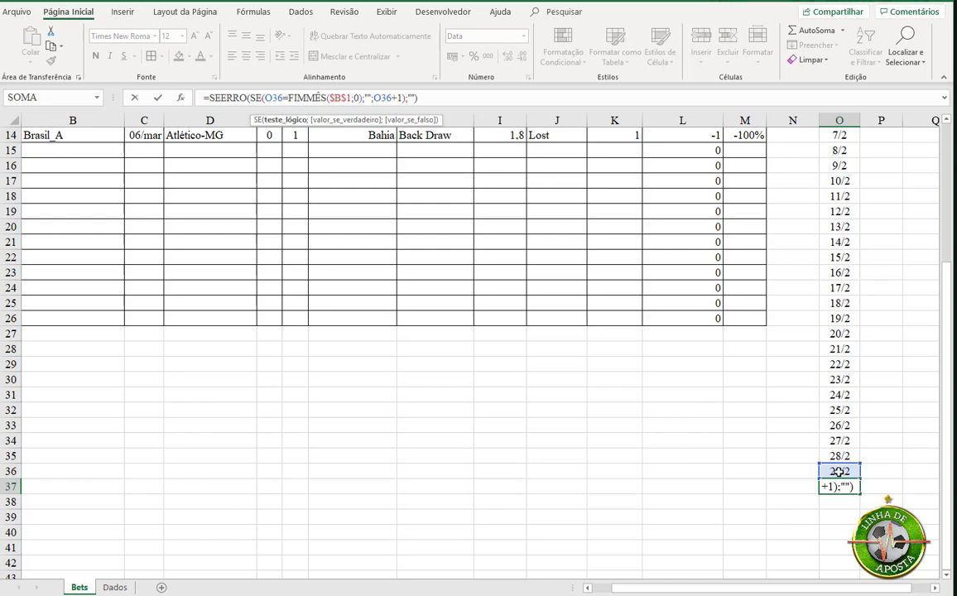
{"action": "type", "text": "\""}
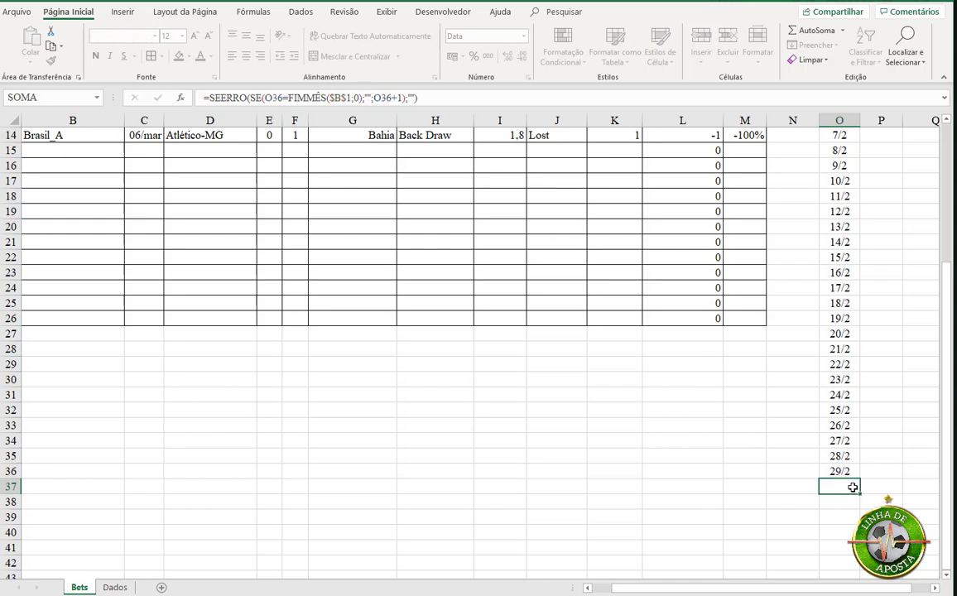
{"action": "key", "text": "ctrl+Return"}
{"action": "scroll", "coordinate": [835, 457], "scroll_direction": "up", "scroll_amount": 5}
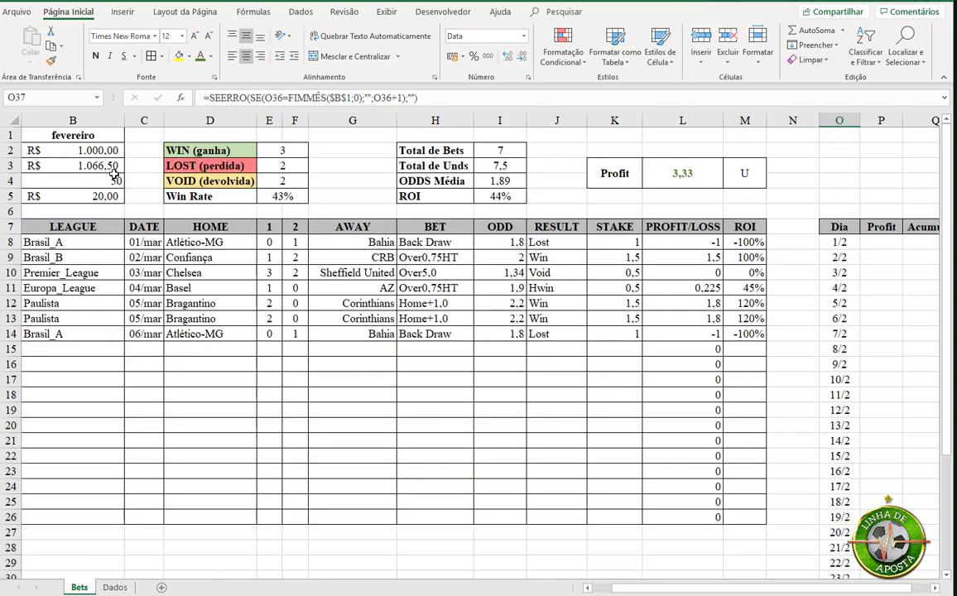
- Try other month dates in B1, including 1/4 (abril), and check the Dia list
{"action": "left_click", "coordinate": [76, 134]}
{"action": "type", "text": "1/3"}
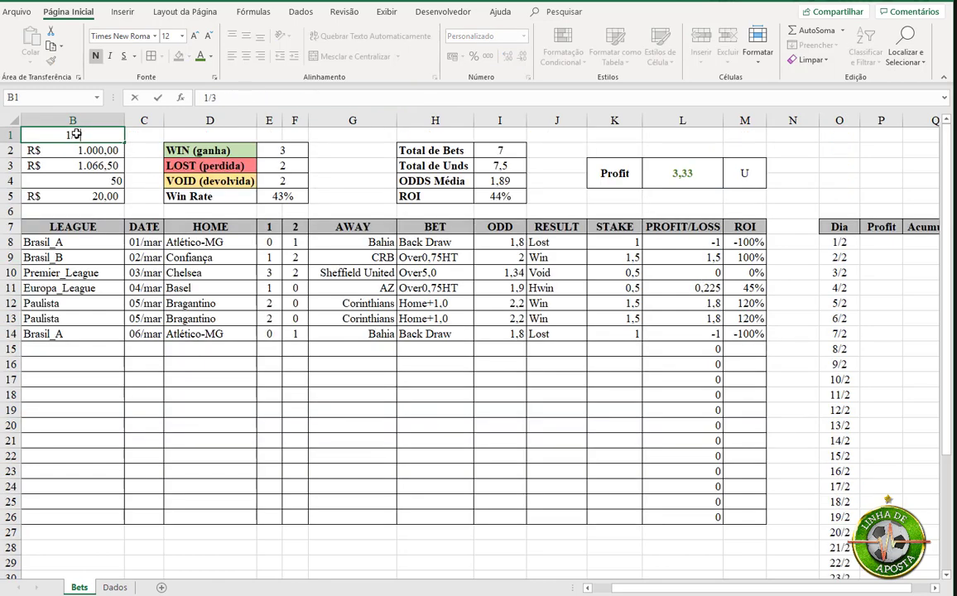
{"action": "key", "text": "Return"}
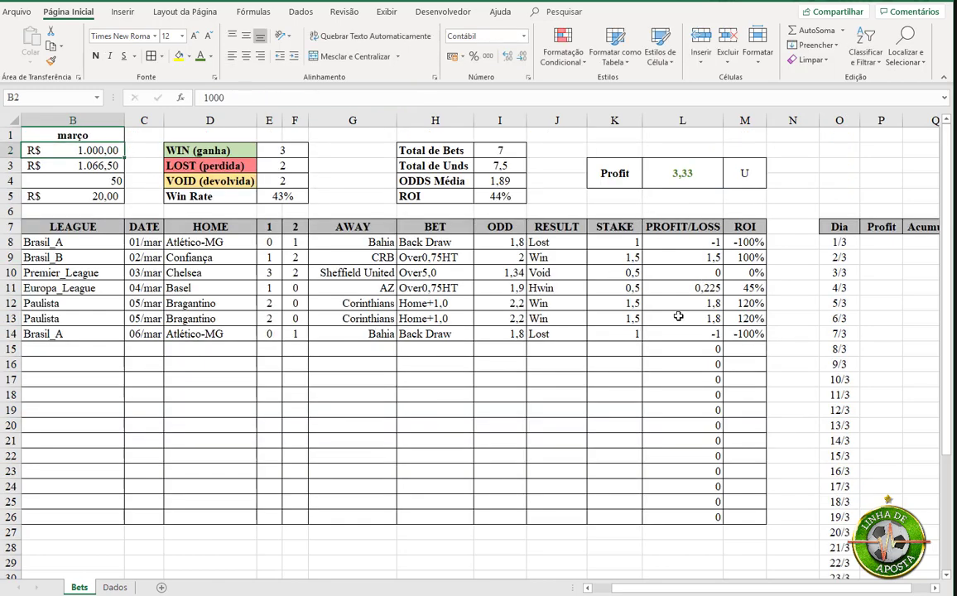
{"action": "scroll", "coordinate": [748, 457], "scroll_direction": "down", "scroll_amount": 3}
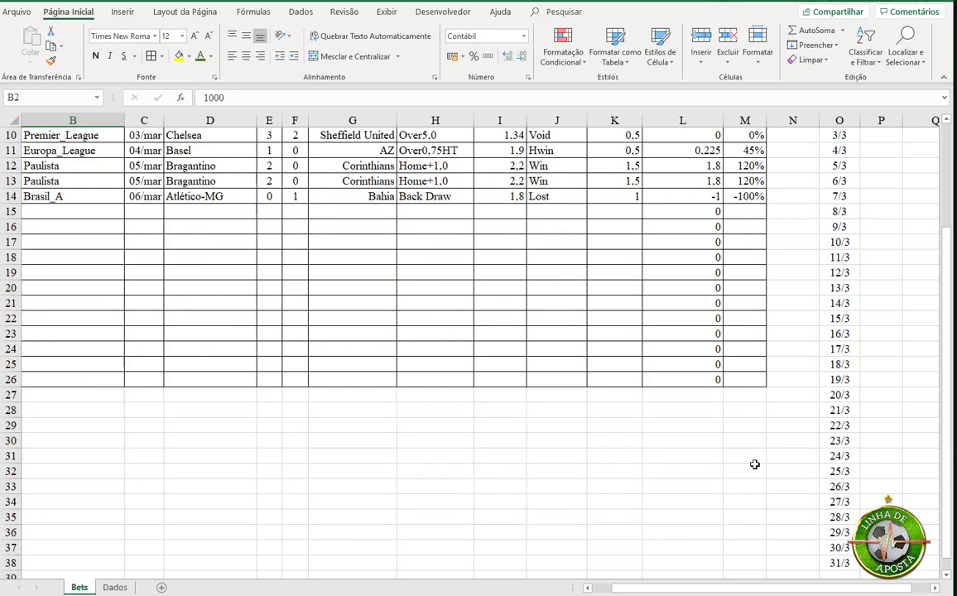
{"action": "scroll", "coordinate": [89, 122], "scroll_direction": "up", "scroll_amount": 3}
{"action": "left_click", "coordinate": [74, 135]}
{"action": "double_click", "coordinate": [73, 135]}
{"action": "type", "text": "1/4"}
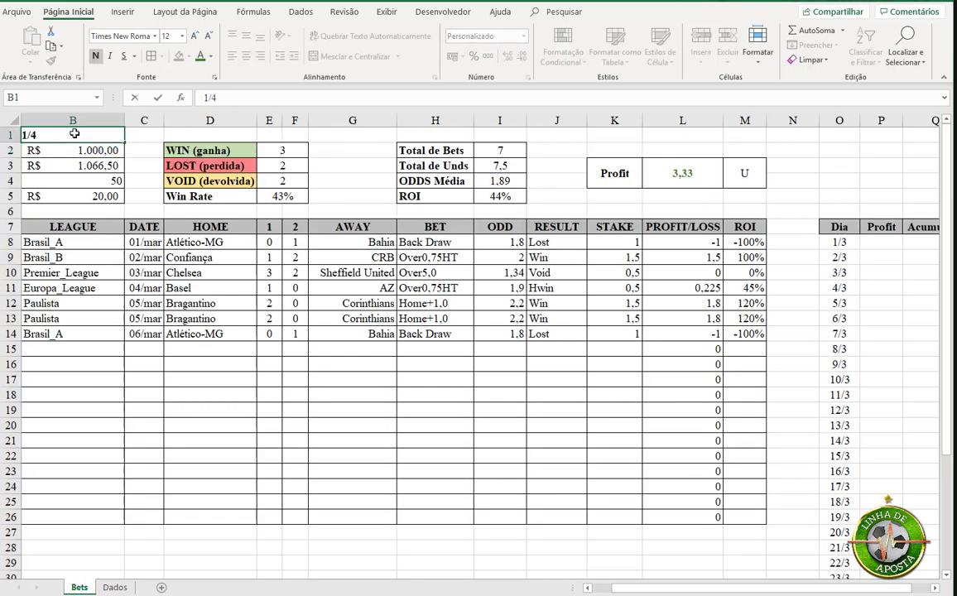
{"action": "key", "text": "Tab"}
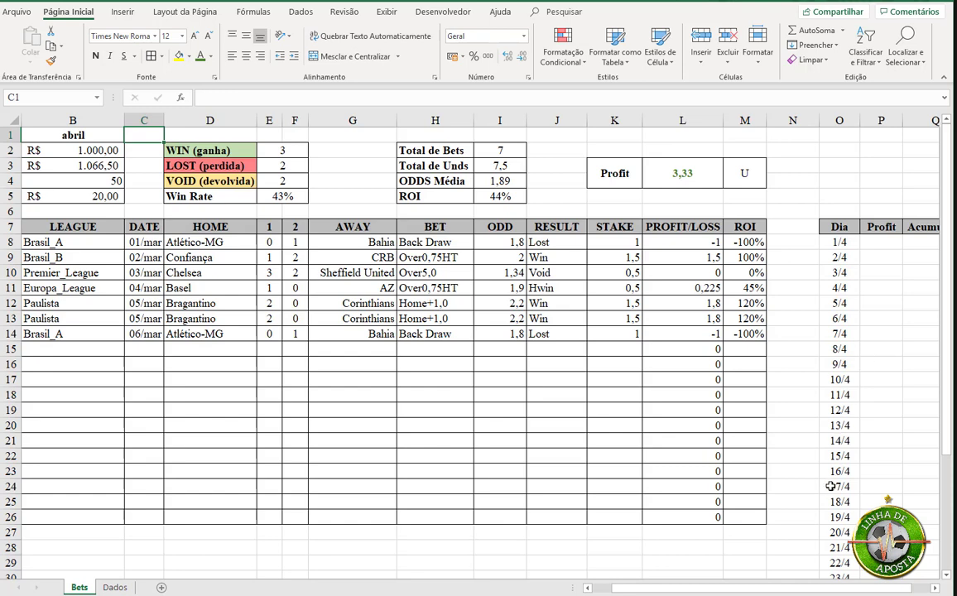
{"action": "scroll", "coordinate": [820, 476], "scroll_direction": "down", "scroll_amount": 3}
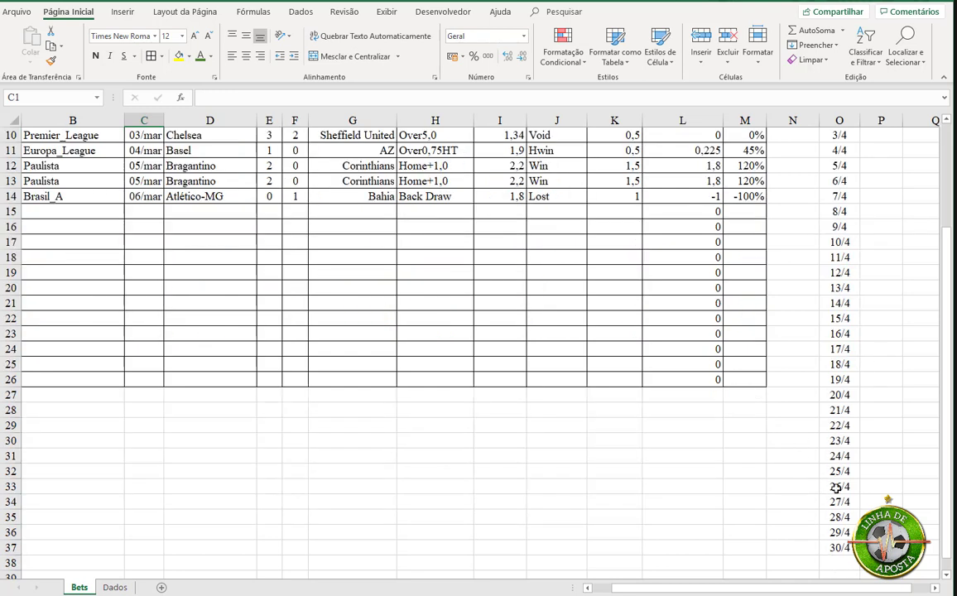
{"action": "scroll", "coordinate": [749, 166], "scroll_direction": "up", "scroll_amount": 3}
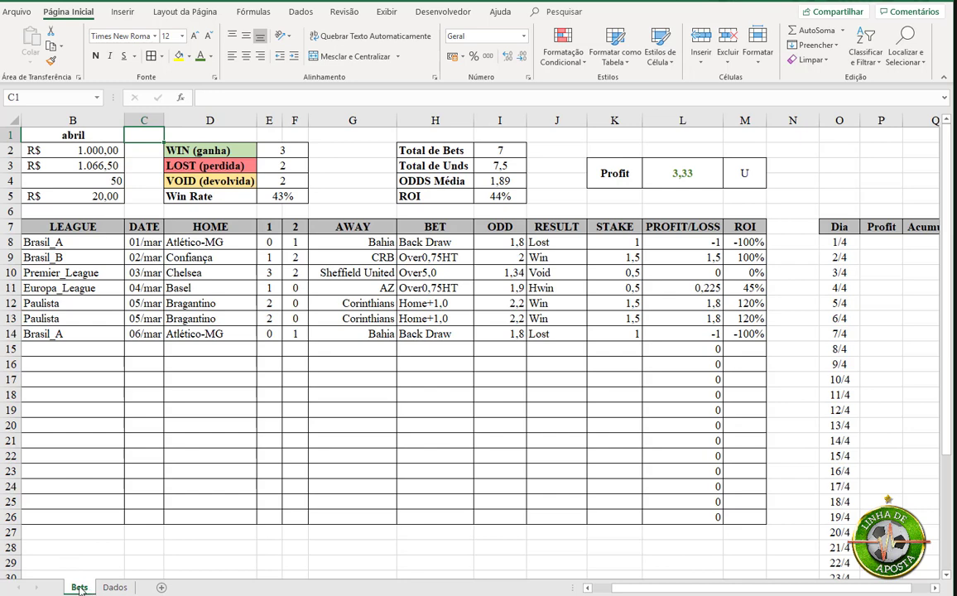
{"action": "left_click", "coordinate": [73, 135]}
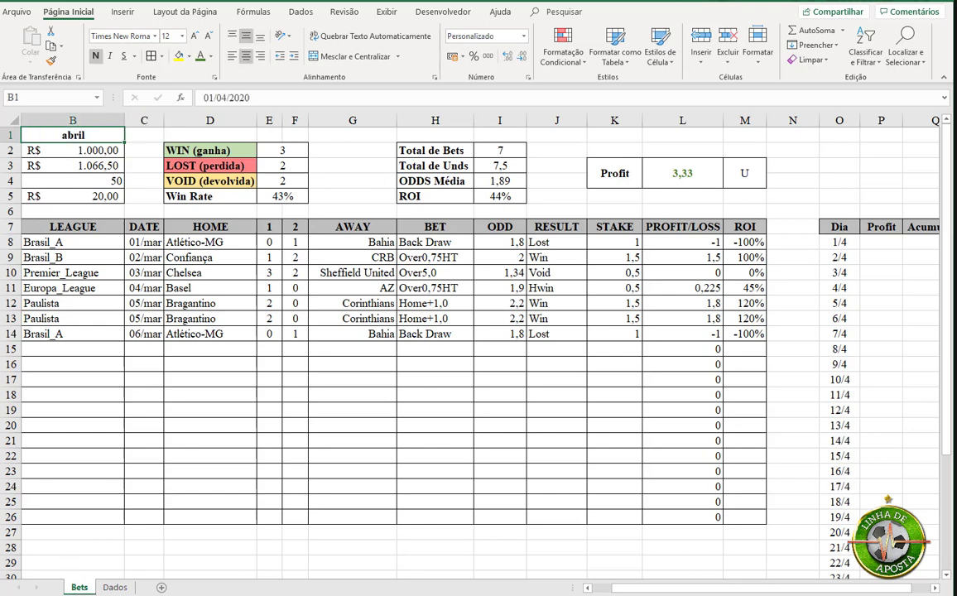
- Set B1 to 1/3 (março) so Dia runs 1/3, 2/3, 3/3 onward
{"action": "left_click", "coordinate": [881, 242]}
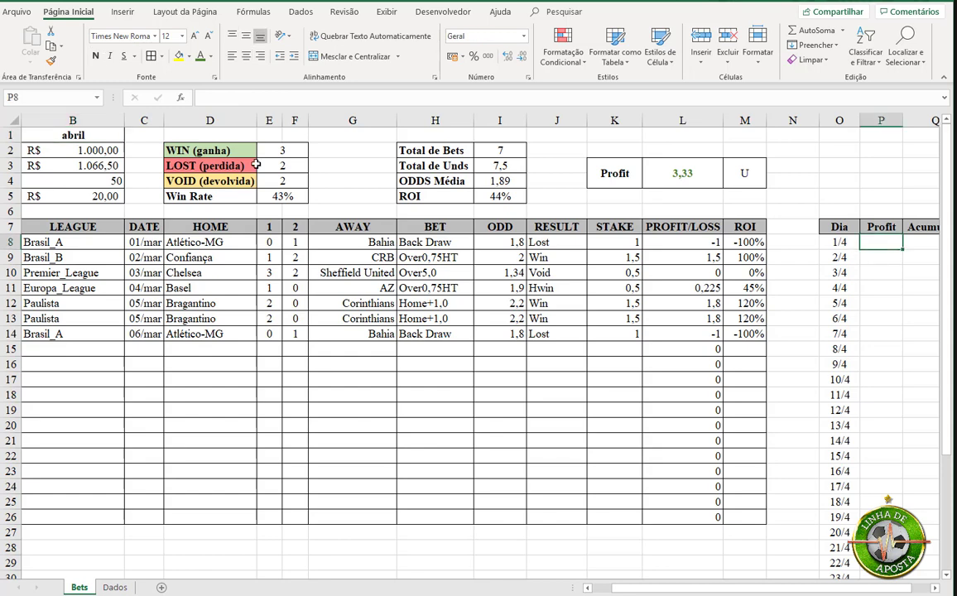
{"action": "left_click", "coordinate": [52, 134]}
{"action": "type", "text": "1/3"}
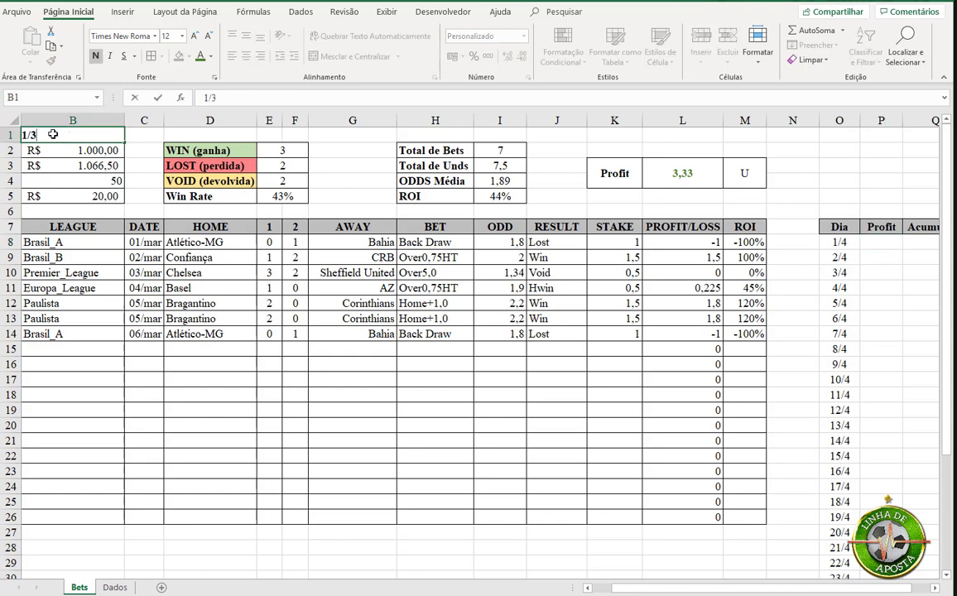
{"action": "key", "text": "Return"}
{"action": "left_click", "coordinate": [887, 242]}
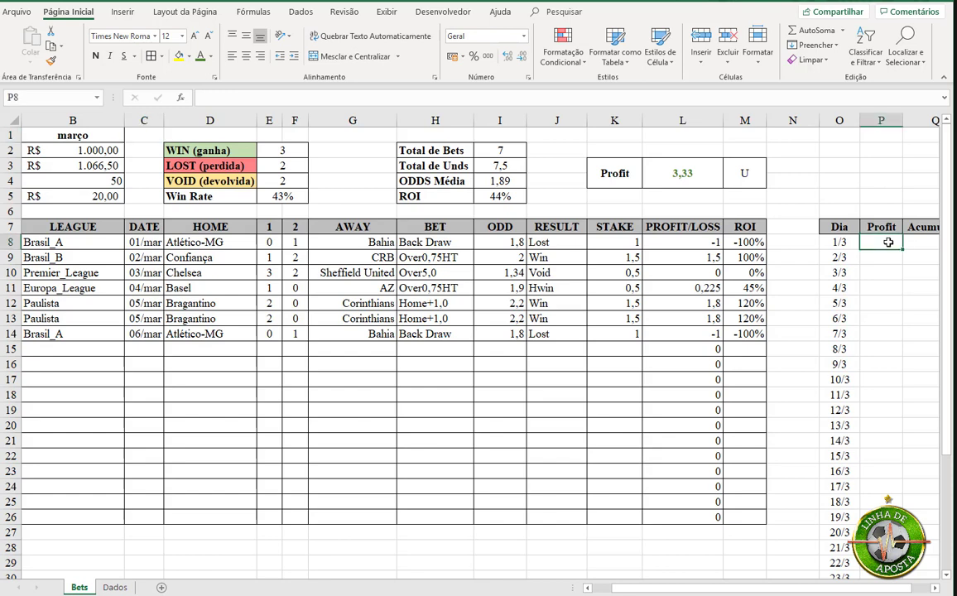
{"action": "key", "text": "Right"}
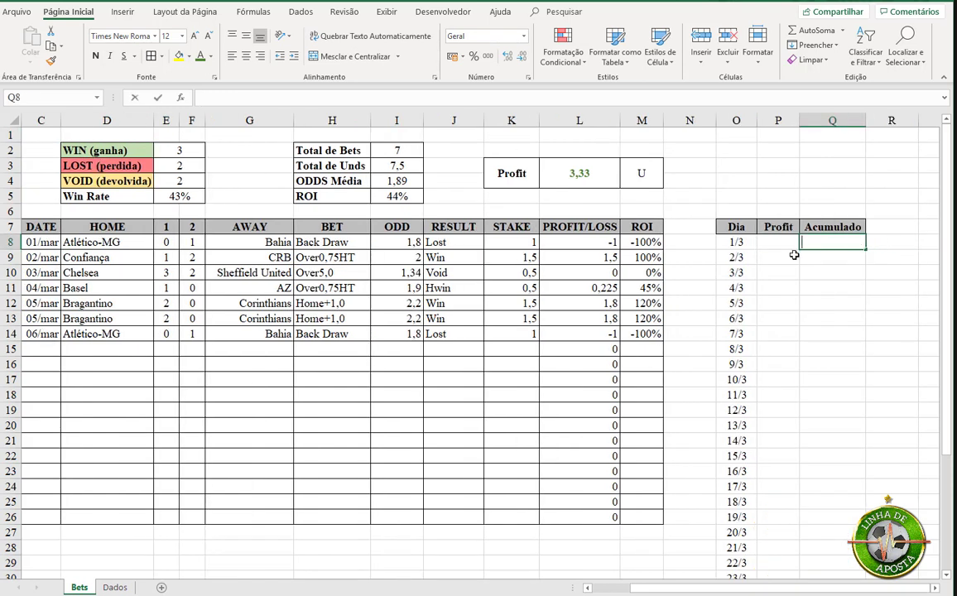
- Enter =SOMASE($C$8:$C$26;O8;L8:L26) in Q8, totalling 1/3's PROFIT/LOSS as -1
{"action": "type", "text": "="}
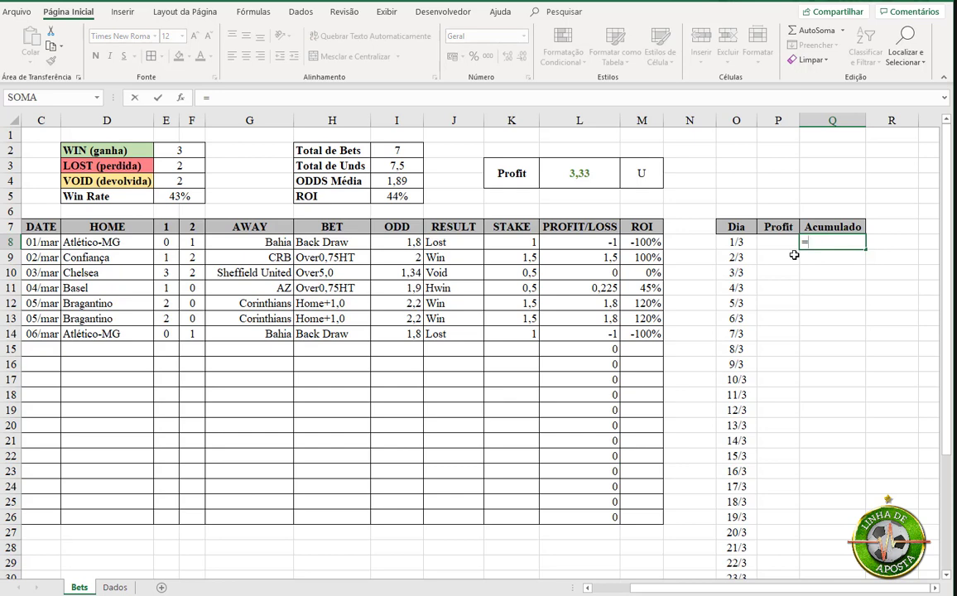
{"action": "type", "text": "s"}
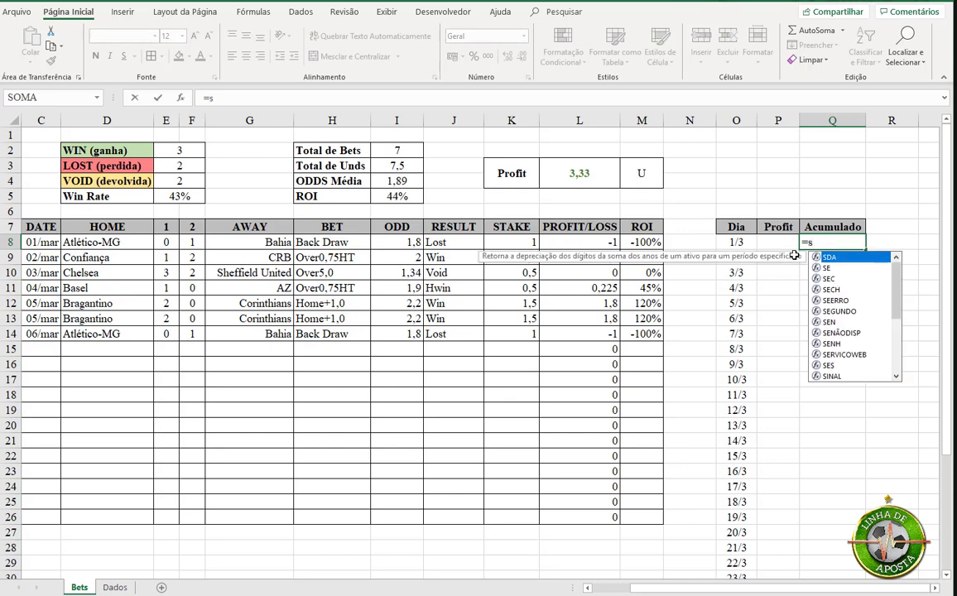
{"action": "type", "text": "ome"}
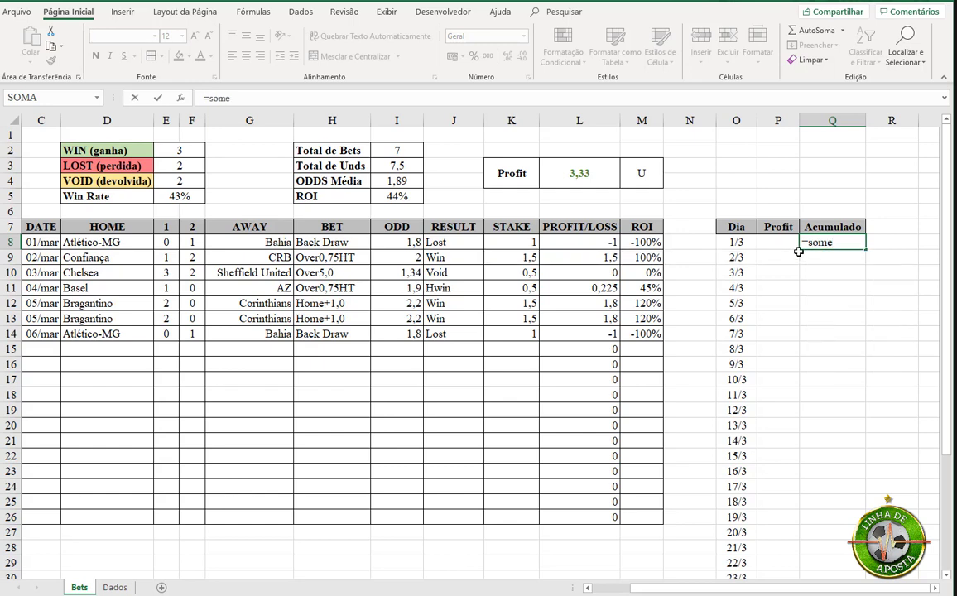
{"action": "key", "text": "BackSpace"}
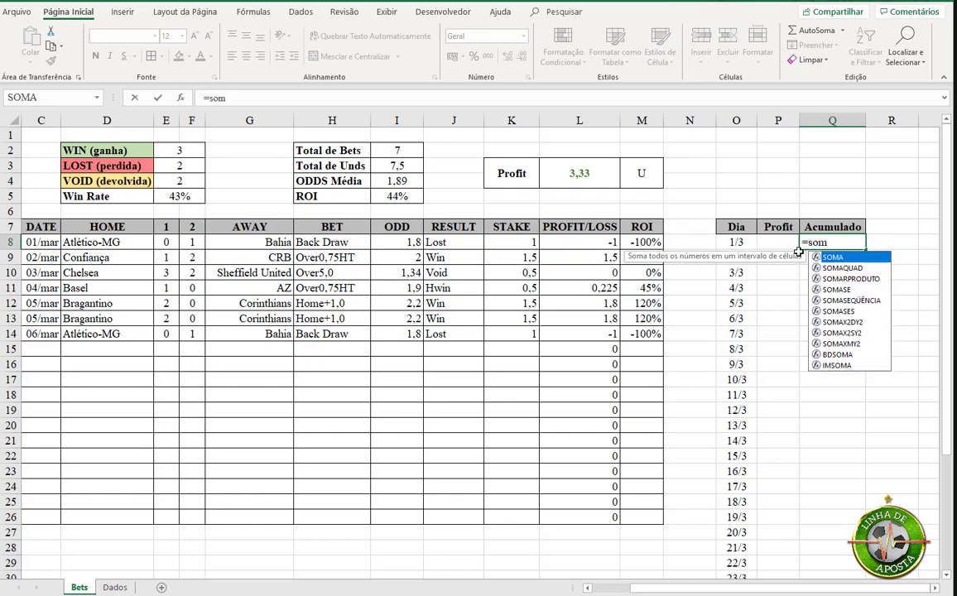
{"action": "type", "text": "a"}
{"action": "key", "text": "Down"}
{"action": "key", "text": "Tab"}
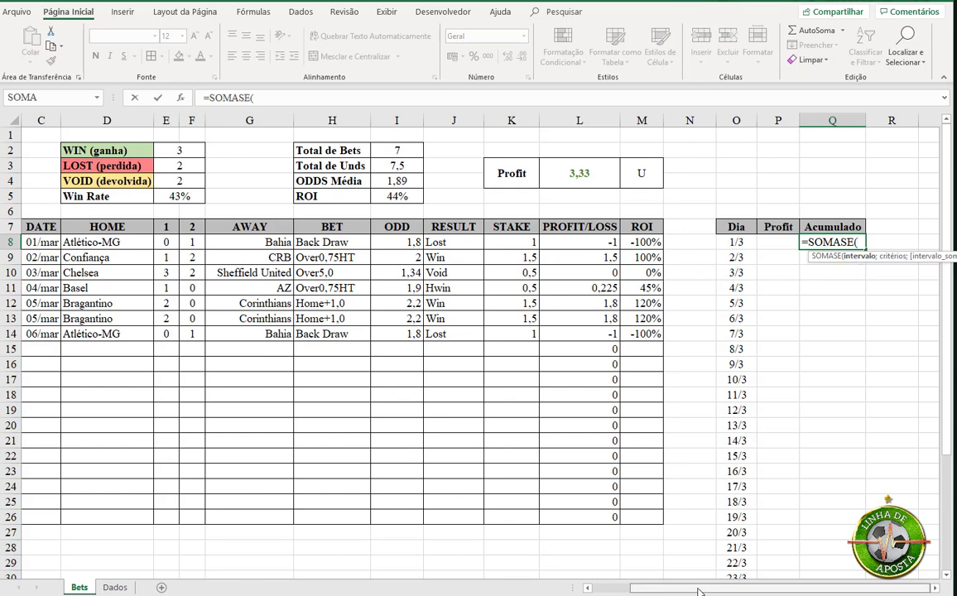
{"action": "left_click", "coordinate": [607, 591]}
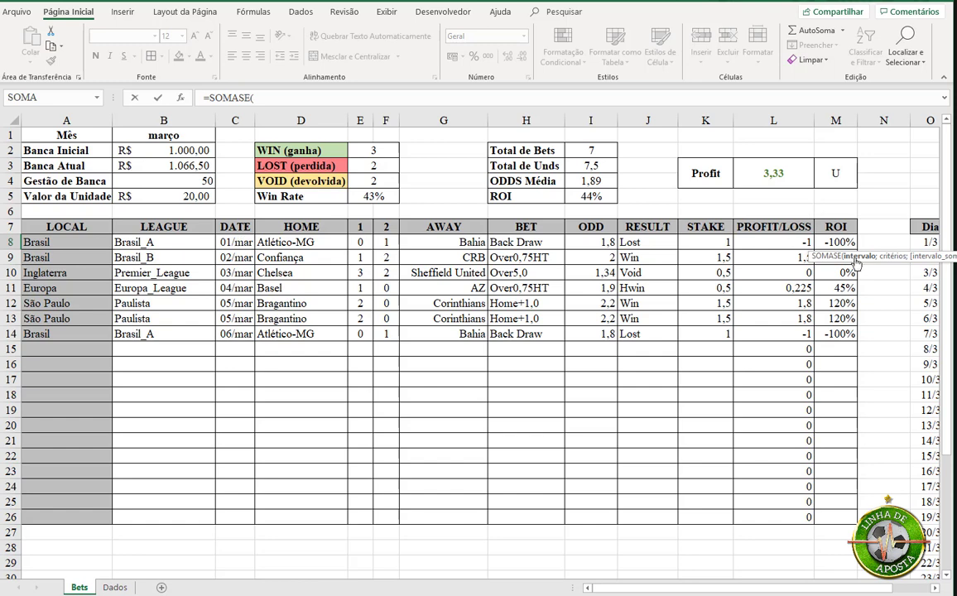
{"action": "left_click", "coordinate": [233, 242]}
{"action": "left_click_drag", "start_coordinate": [233, 241], "coordinate": [237, 516]}
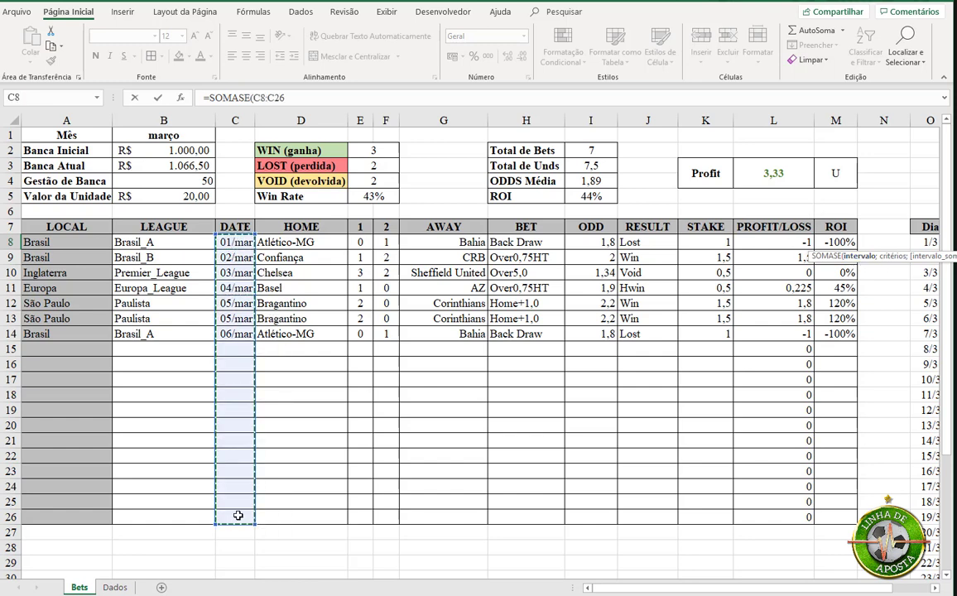
{"action": "key", "text": "F4"}
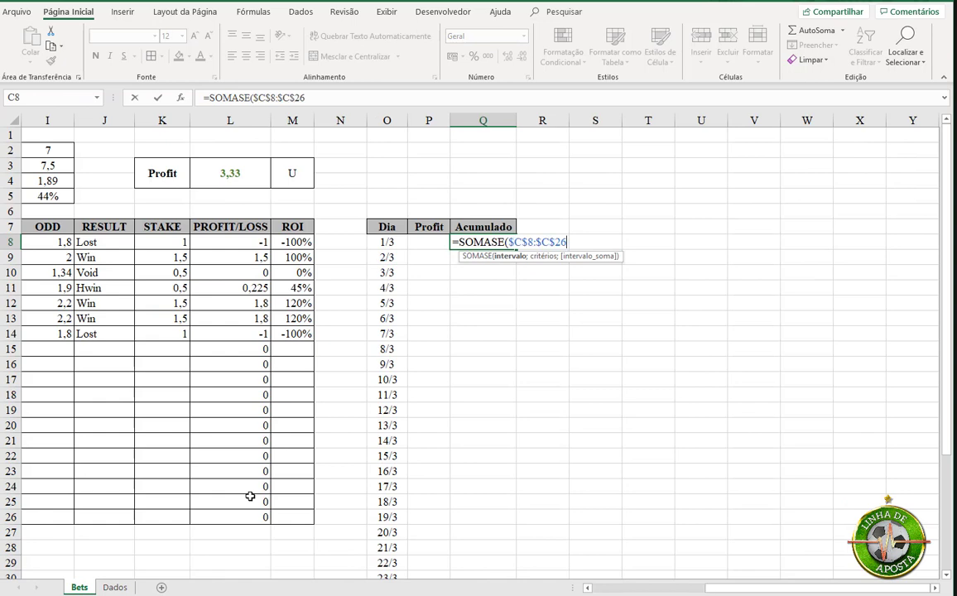
{"action": "left_click", "coordinate": [386, 240]}
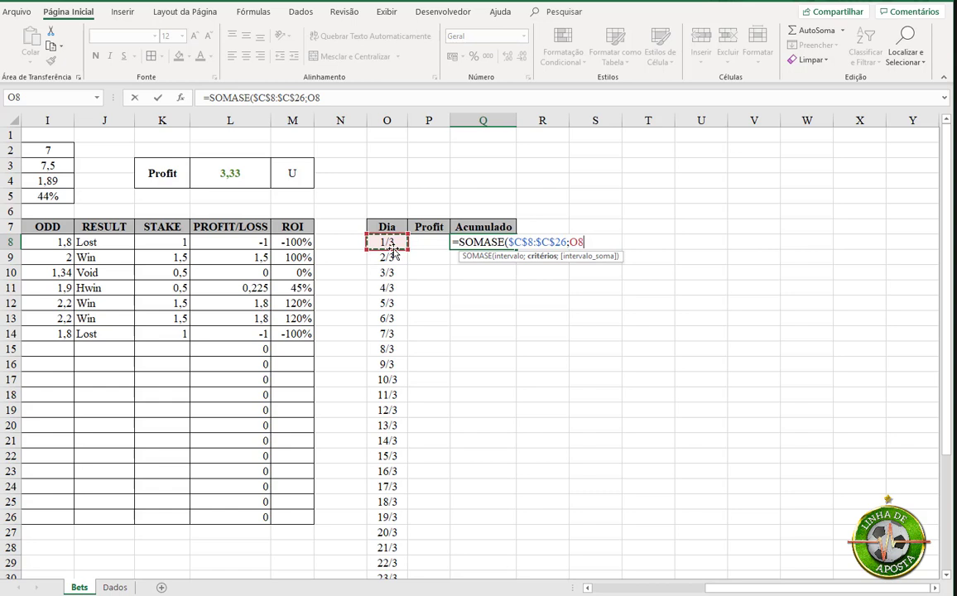
{"action": "type", "text": ";"}
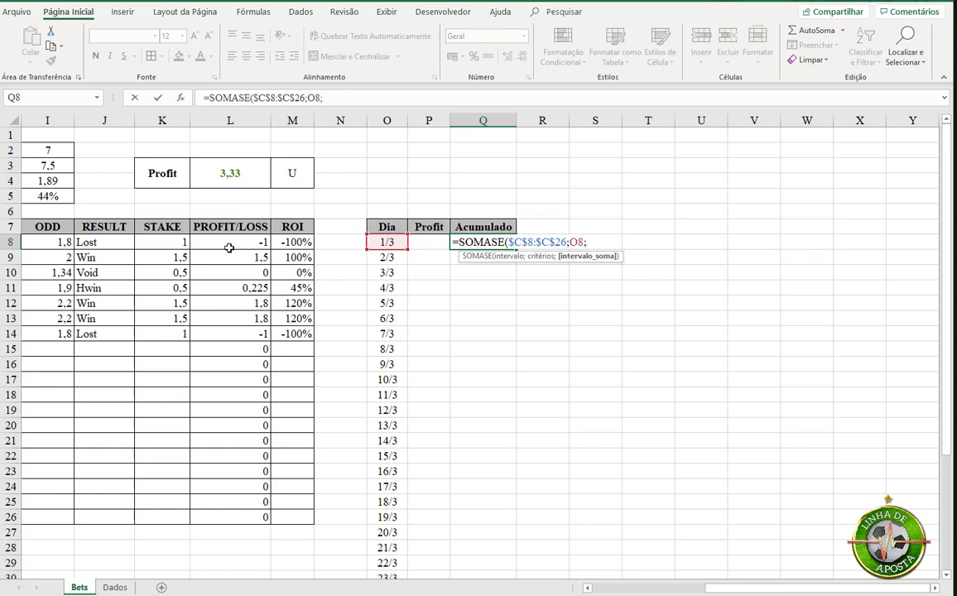
{"action": "left_click_drag", "start_coordinate": [230, 241], "coordinate": [239, 511]}
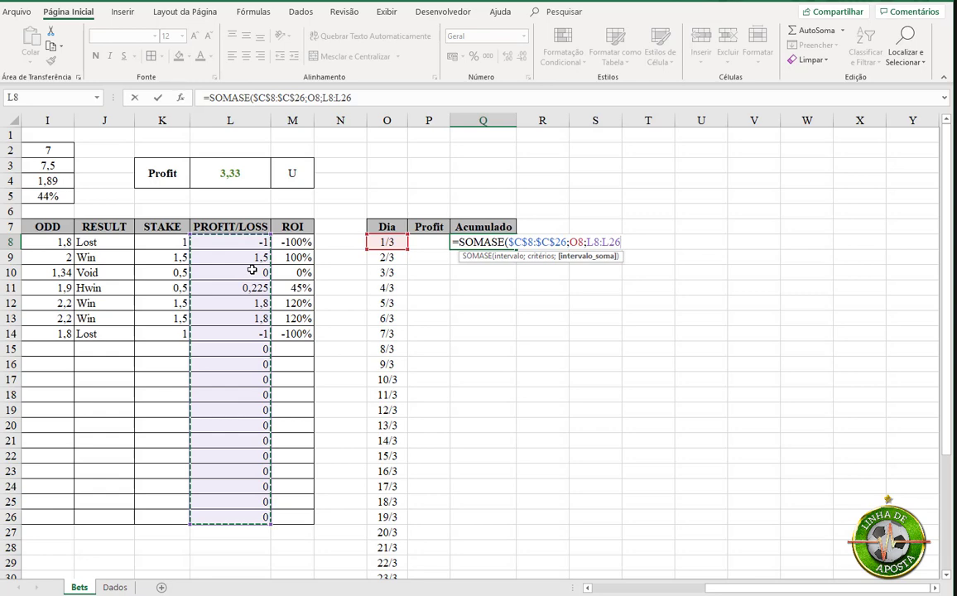
{"action": "key", "text": "F4"}
{"action": "key", "text": "Return"}
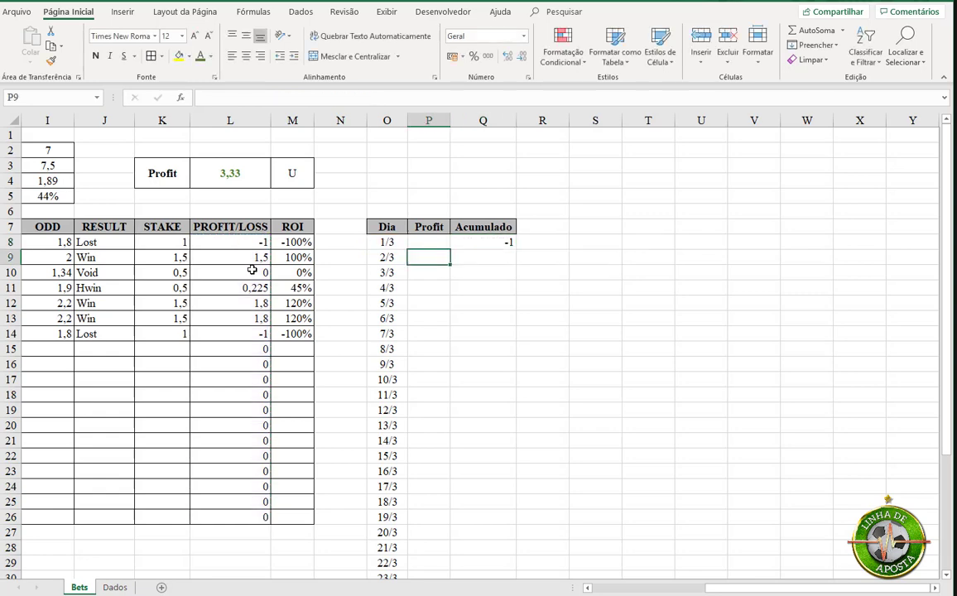
- Fill the Q8 SOMASE formula down the Acumulado column to day 8/3
{"action": "key", "text": "Up"}
{"action": "key", "text": "Right"}
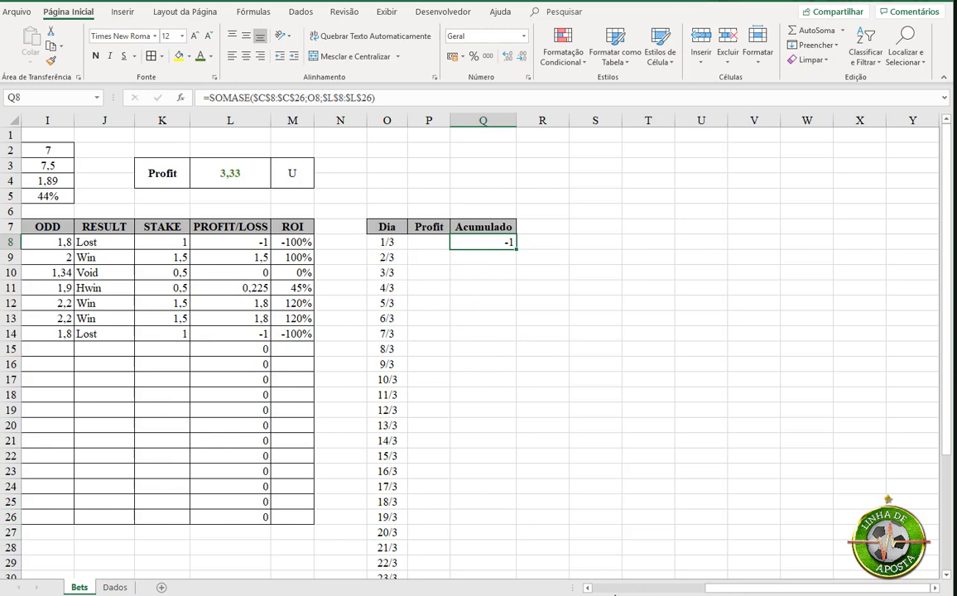
{"action": "scroll", "coordinate": [616, 592], "scroll_direction": "left", "scroll_amount": 2}
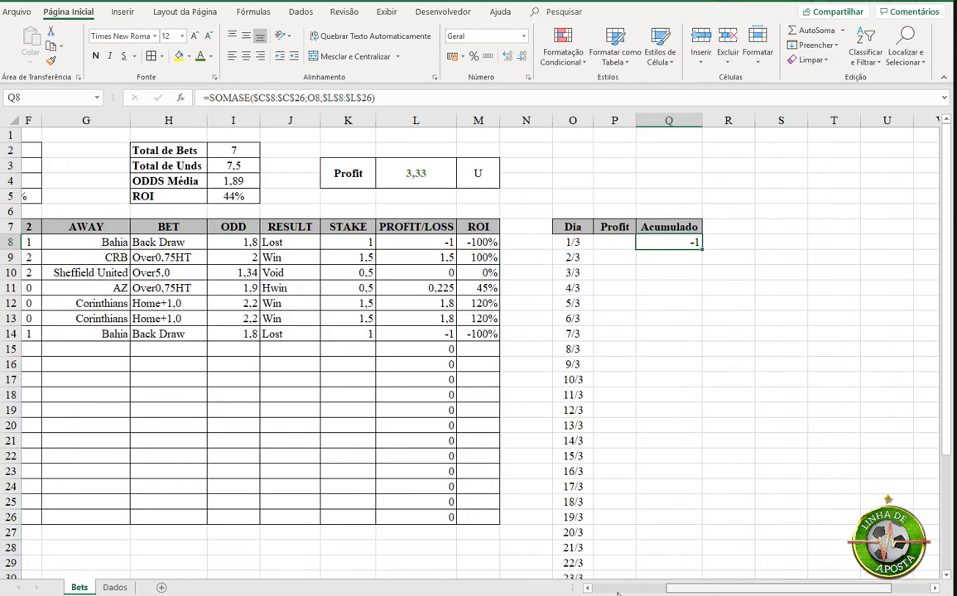
{"action": "scroll", "coordinate": [617, 592], "scroll_direction": "left", "scroll_amount": 3}
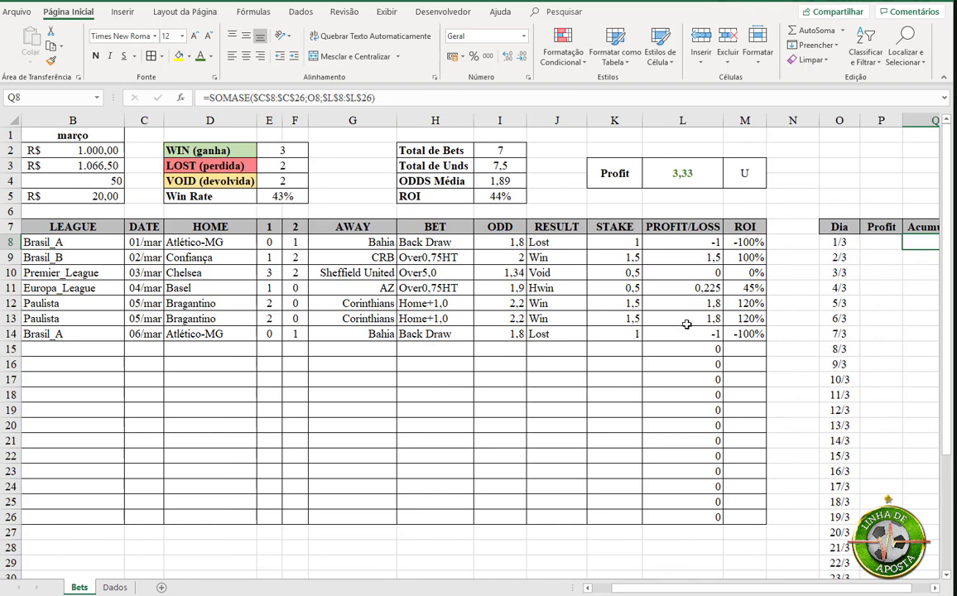
{"action": "scroll", "coordinate": [820, 589], "scroll_direction": "right", "scroll_amount": 1}
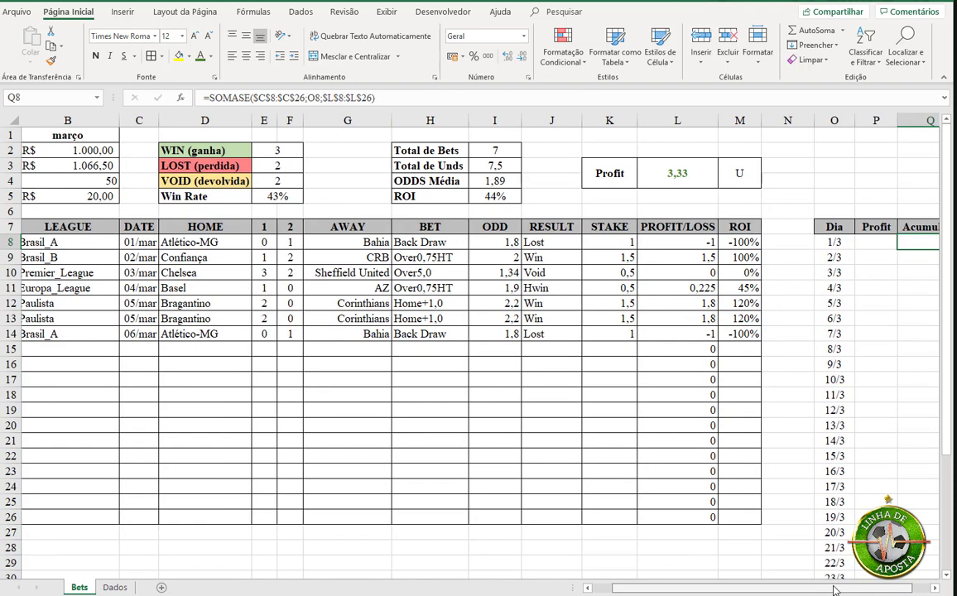
{"action": "scroll", "coordinate": [835, 590], "scroll_direction": "right", "scroll_amount": 2}
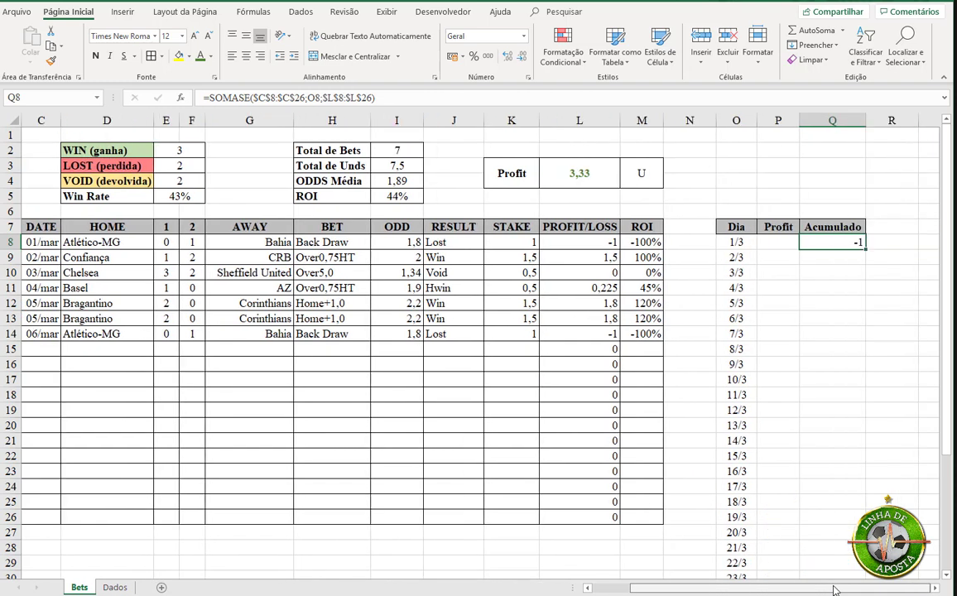
{"action": "left_click", "coordinate": [822, 346], "text": "shift"}
{"action": "key", "text": "ctrl+d"}
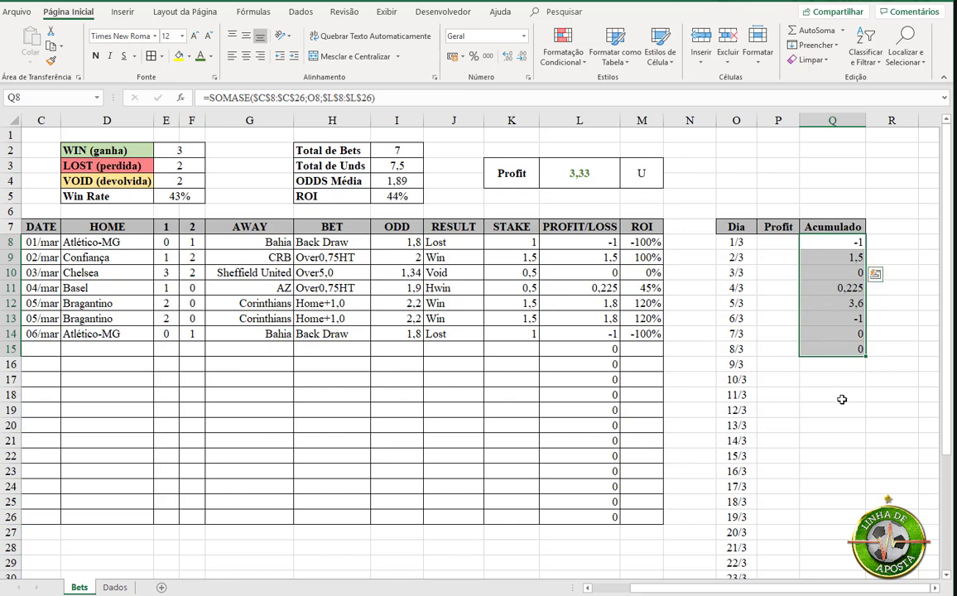
- Extend the Acumulado fill down to Q38 for day 31/3
{"action": "scroll", "coordinate": [850, 452], "scroll_direction": "down", "scroll_amount": 2}
{"action": "scroll", "coordinate": [831, 505], "scroll_direction": "down", "scroll_amount": 3}
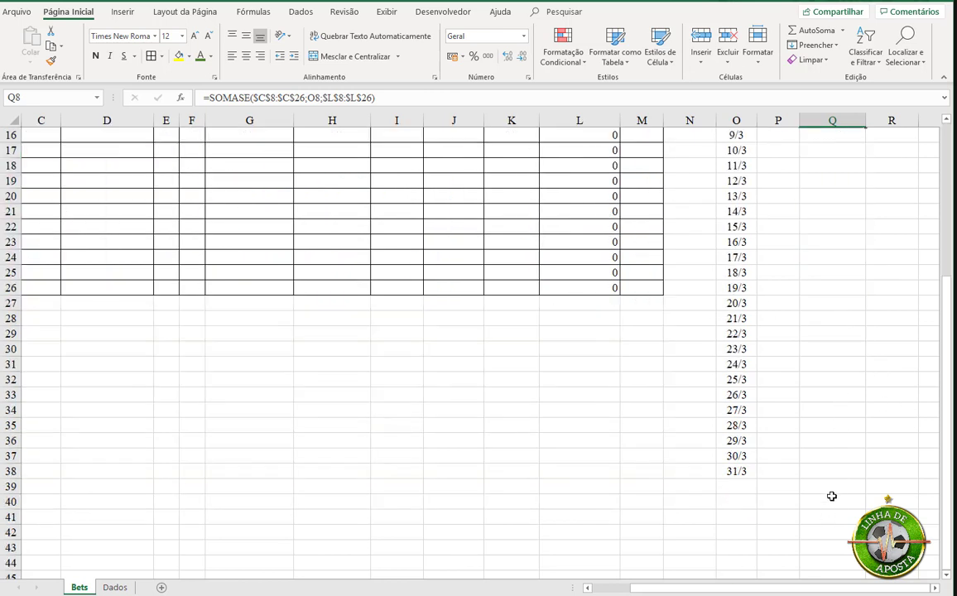
{"action": "scroll", "coordinate": [833, 488], "scroll_direction": "down", "scroll_amount": 2}
{"action": "left_click_drag", "start_coordinate": [832, 488], "coordinate": [831, 375]}
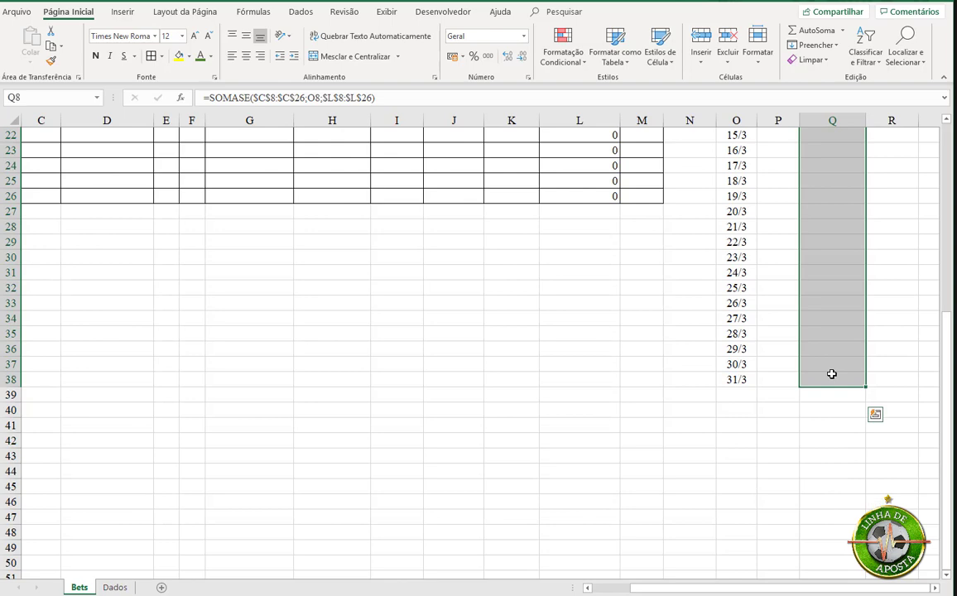
{"action": "key", "text": "ctrl+d"}
{"action": "scroll", "coordinate": [845, 297], "scroll_direction": "up", "scroll_amount": 4}
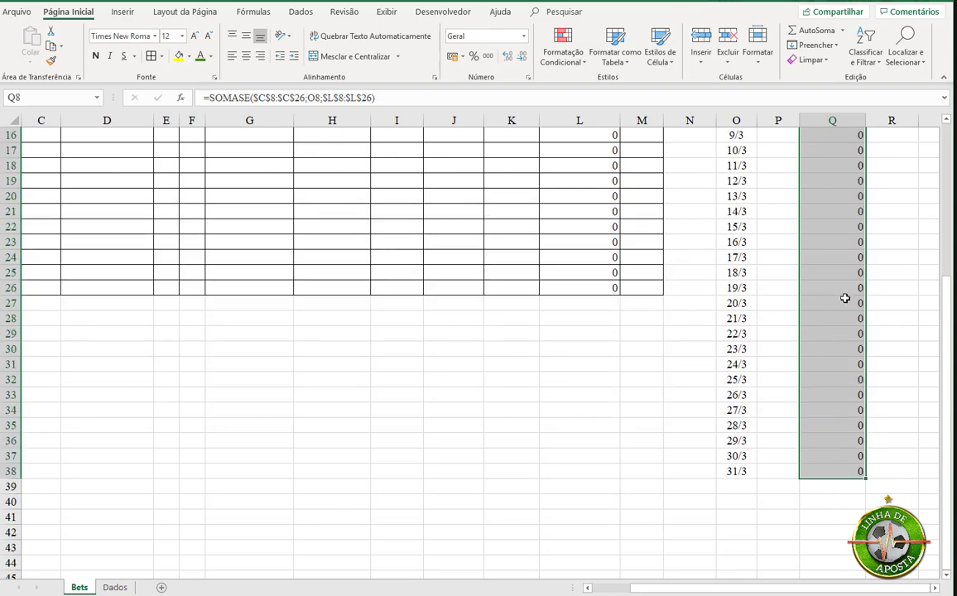
{"action": "scroll", "coordinate": [846, 297], "scroll_direction": "up", "scroll_amount": 3}
{"action": "left_click", "coordinate": [846, 228]}
{"action": "left_click", "coordinate": [846, 240]}
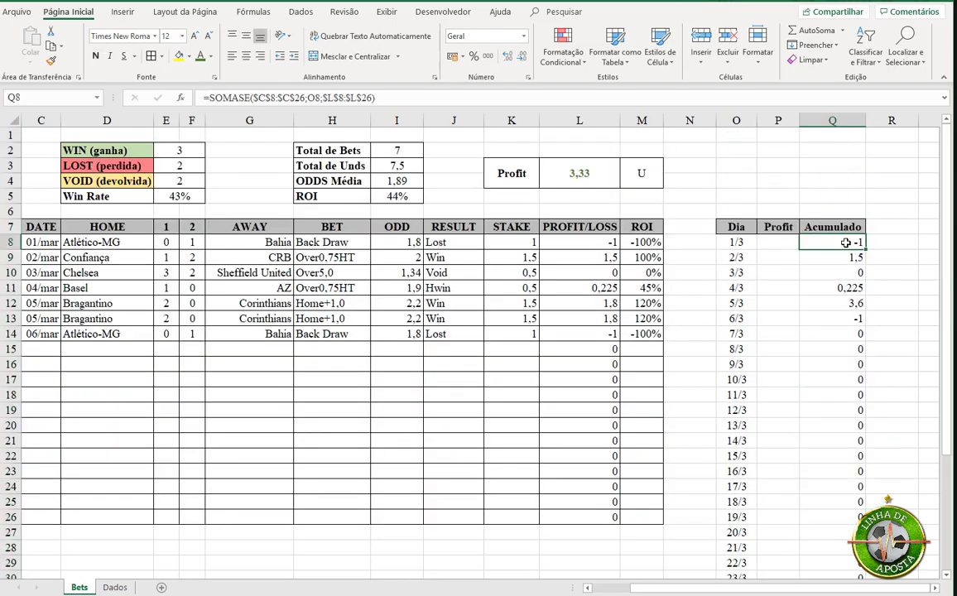
{"action": "left_click", "coordinate": [780, 245]}
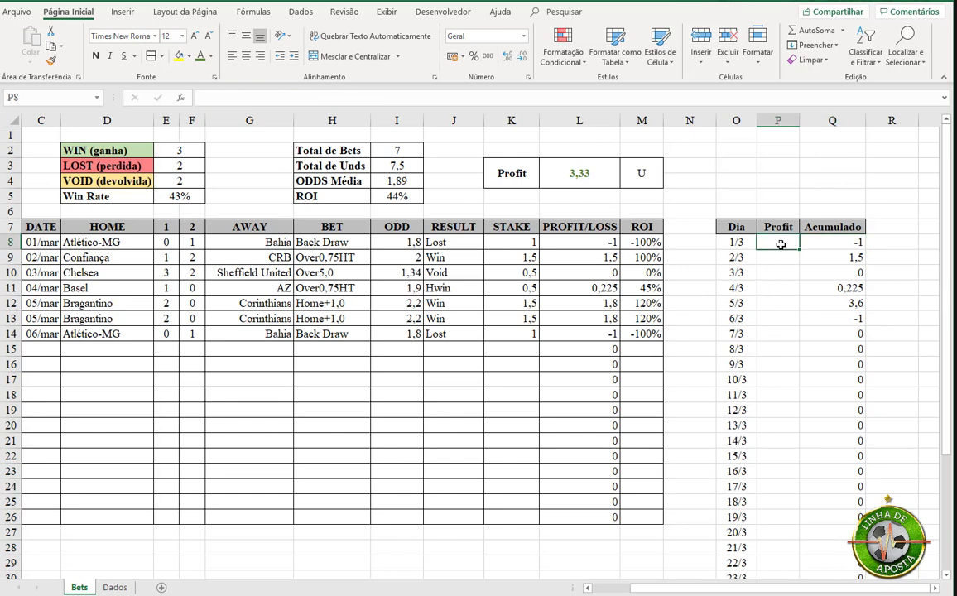
{"action": "type", "text": "="}
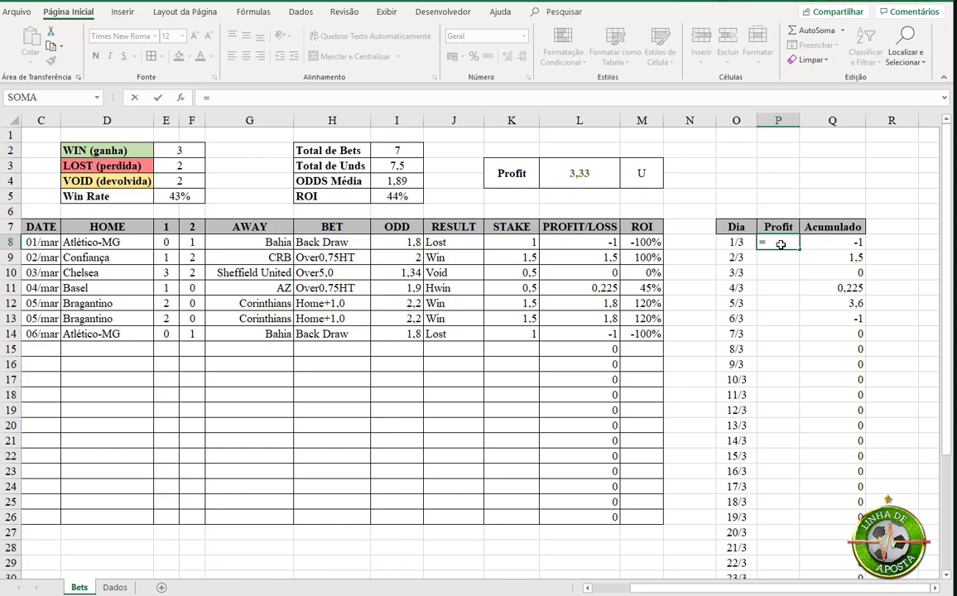
- Enter the running-total formula =SOMA($Q$8:Q8) in P8
{"action": "type", "text": "som"}
{"action": "key", "text": "Tab"}
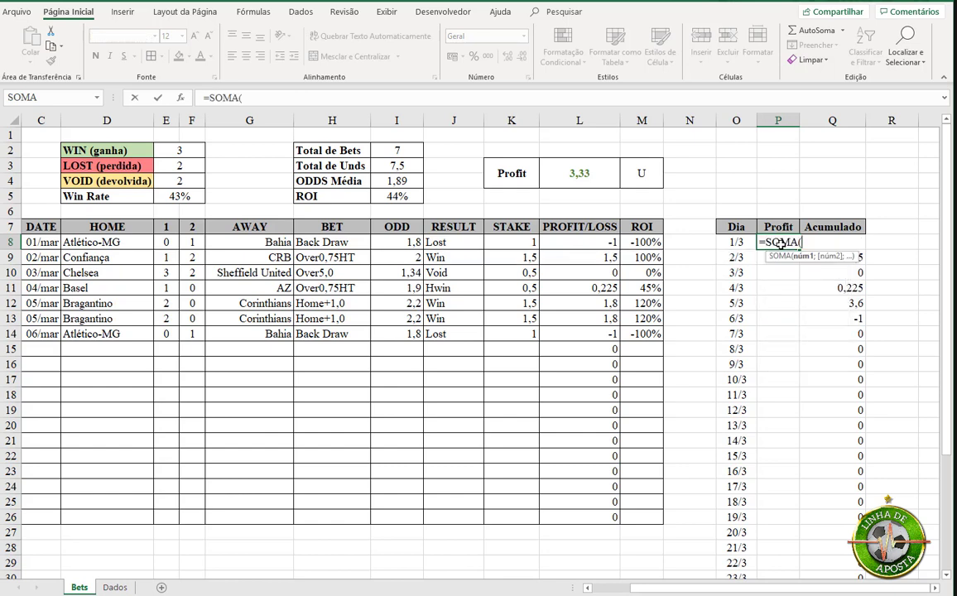
{"action": "key", "text": "Right"}
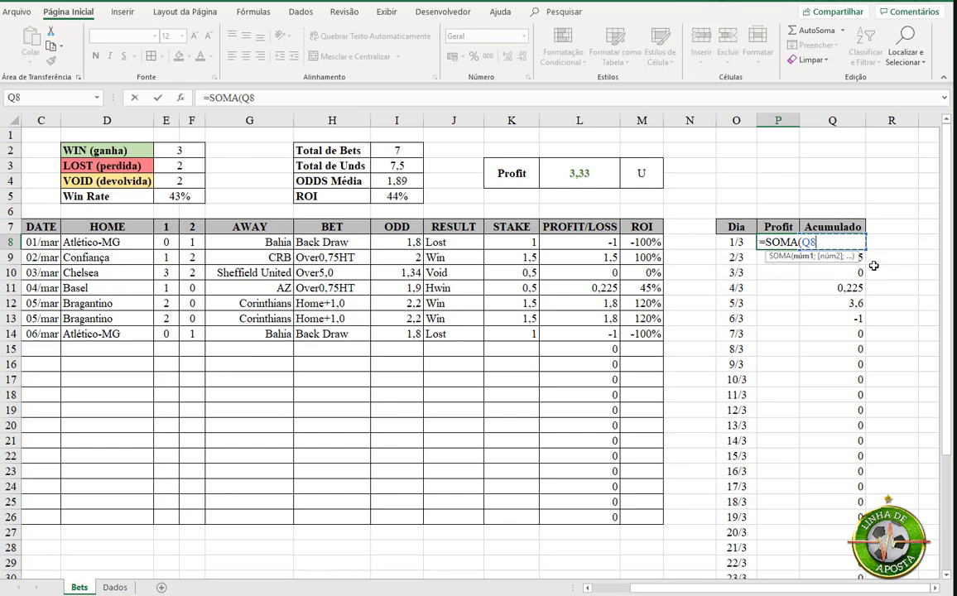
{"action": "type", "text": ":Q8"}
{"action": "type", "text": ")"}
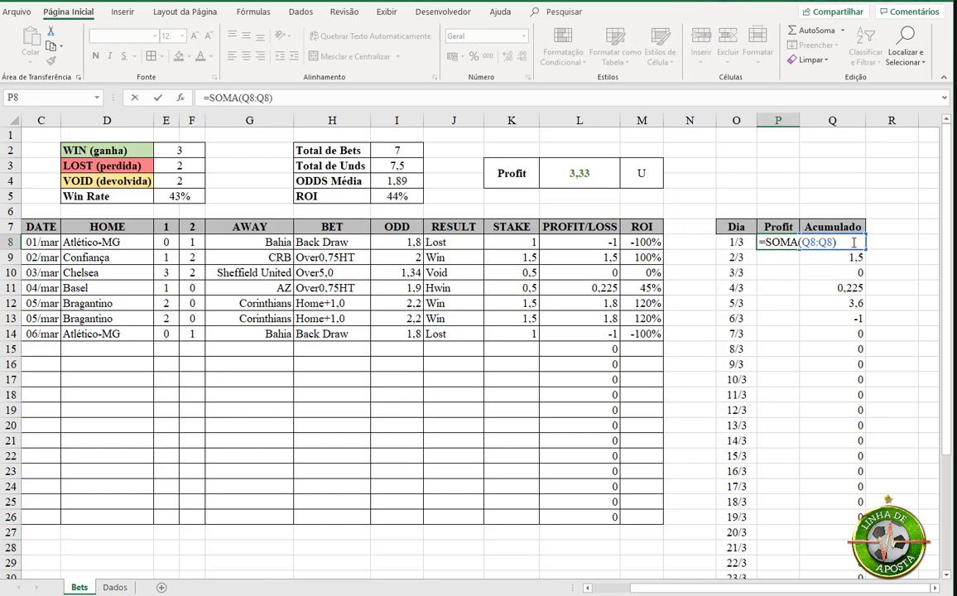
{"action": "left_click", "coordinate": [256, 98]}
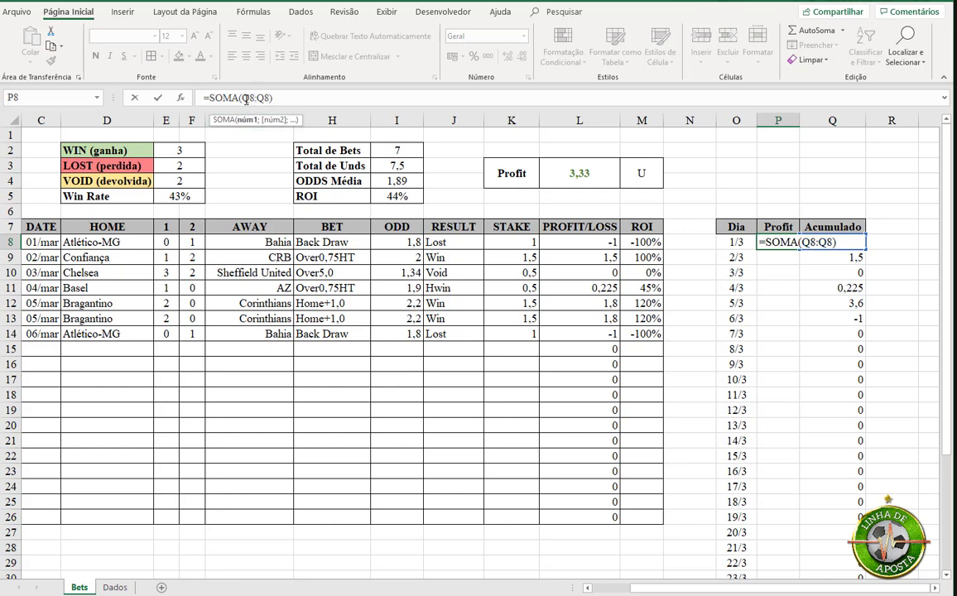
{"action": "type", "text": "$Q$"}
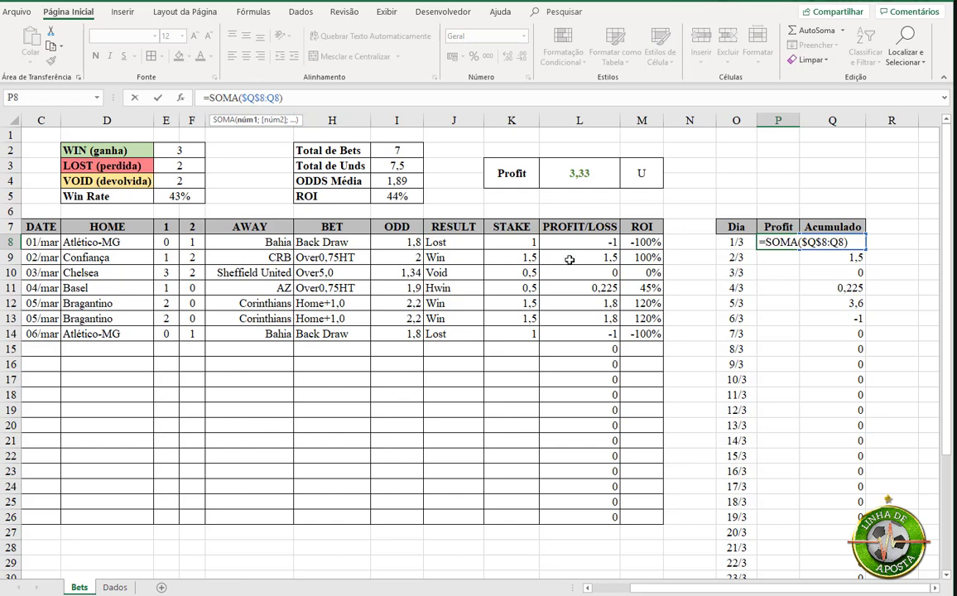
{"action": "key", "text": "Return"}
{"action": "key", "text": "Up"}
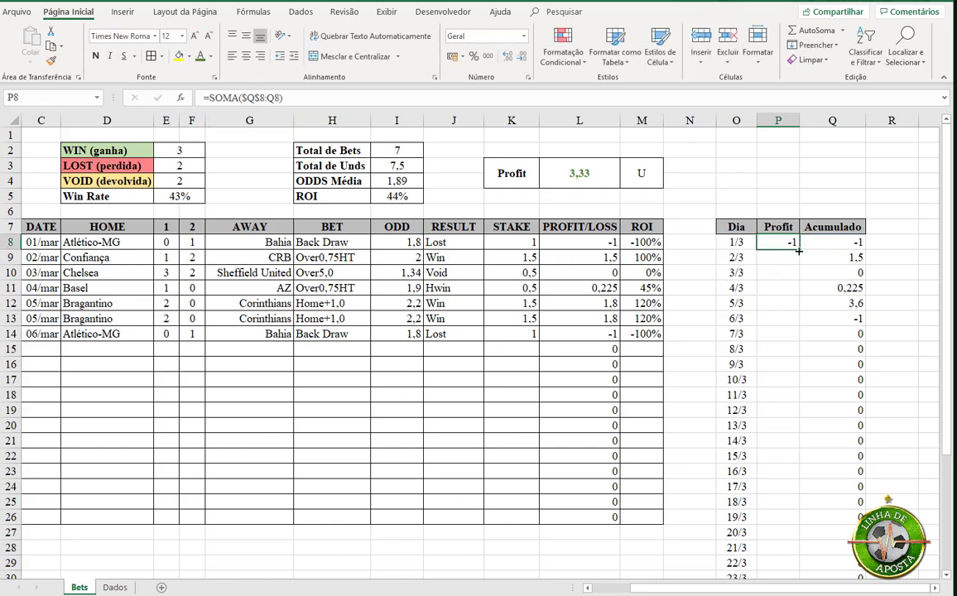
- Fill the running total down to P15 (8/3) and recommit each formula
{"action": "left_click_drag", "start_coordinate": [800, 250], "coordinate": [786, 351]}
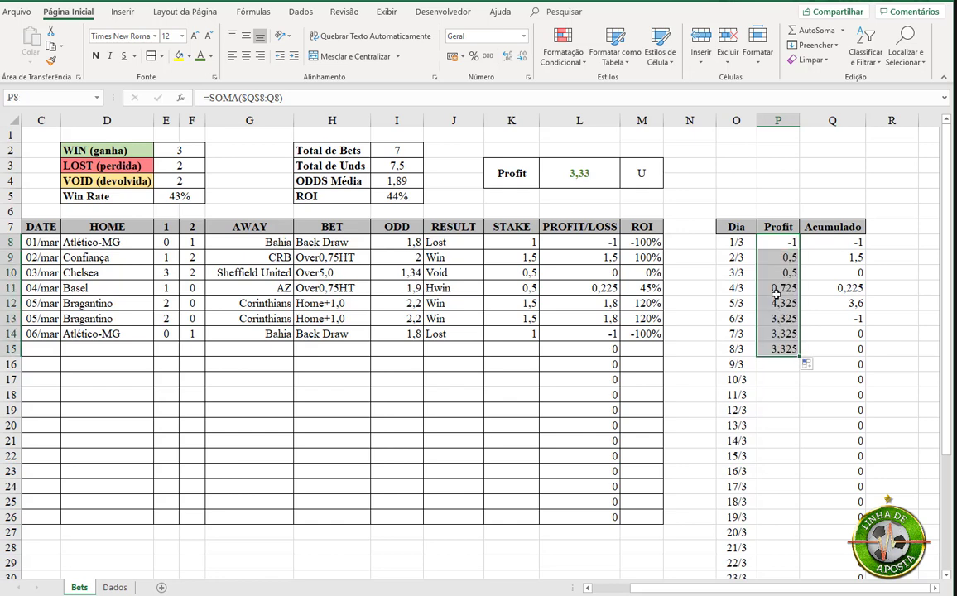
{"action": "left_click", "coordinate": [781, 256]}
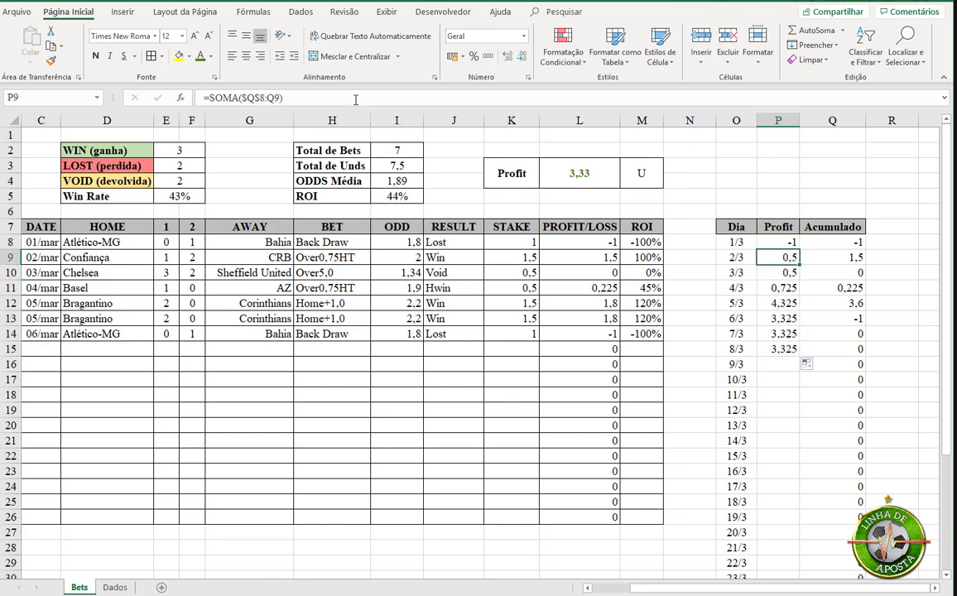
{"action": "left_click", "coordinate": [319, 97]}
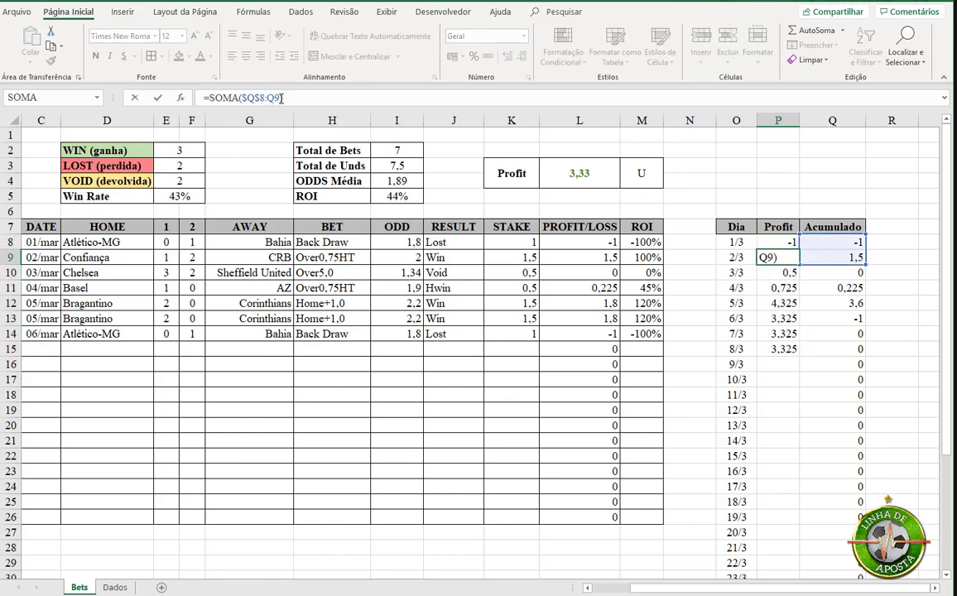
{"action": "key", "text": "Return"}
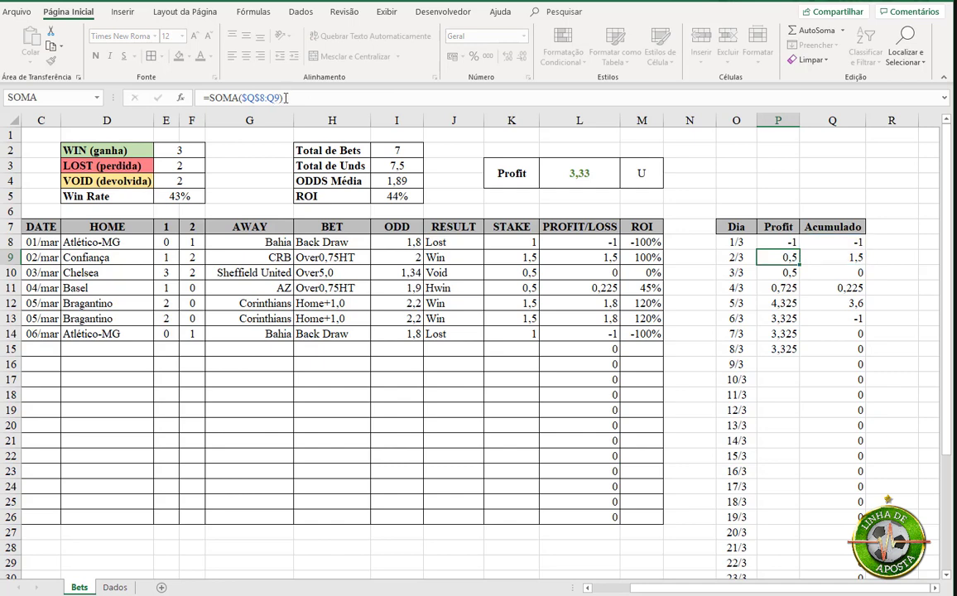
{"action": "left_click", "coordinate": [296, 98]}
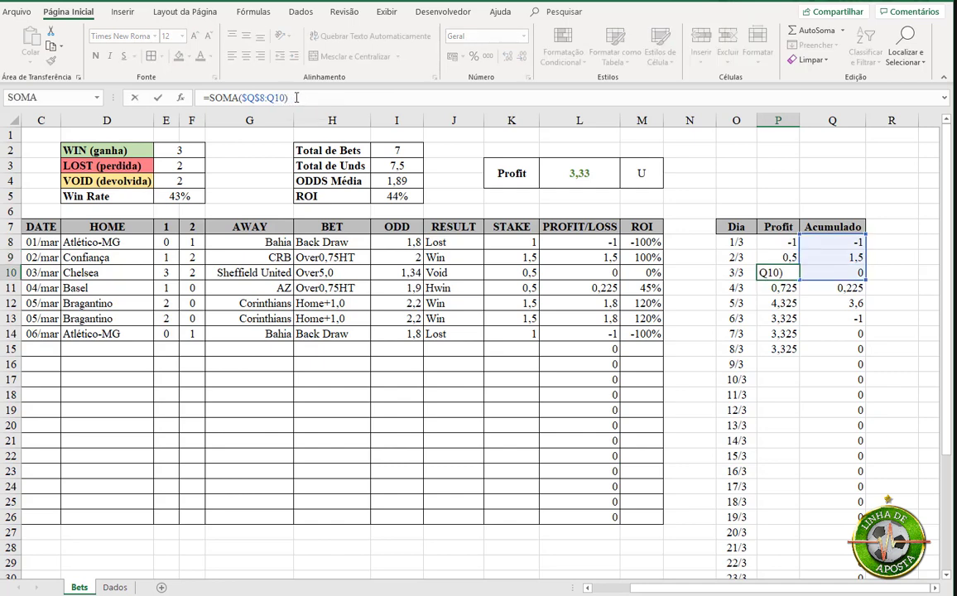
{"action": "key", "text": "Return"}
{"action": "left_click", "coordinate": [297, 98]}
{"action": "key", "text": "Return"}
{"action": "key", "text": "Return"}
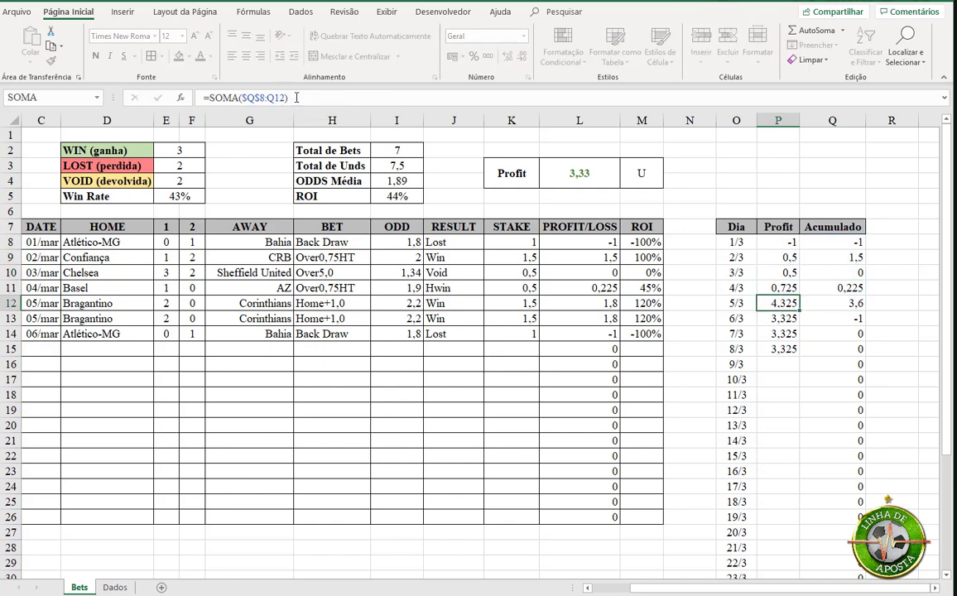
{"action": "left_click", "coordinate": [296, 98]}
{"action": "key", "text": "Return"}
{"action": "left_click", "coordinate": [296, 97]}
{"action": "key", "text": "Return"}
{"action": "left_click", "coordinate": [297, 97]}
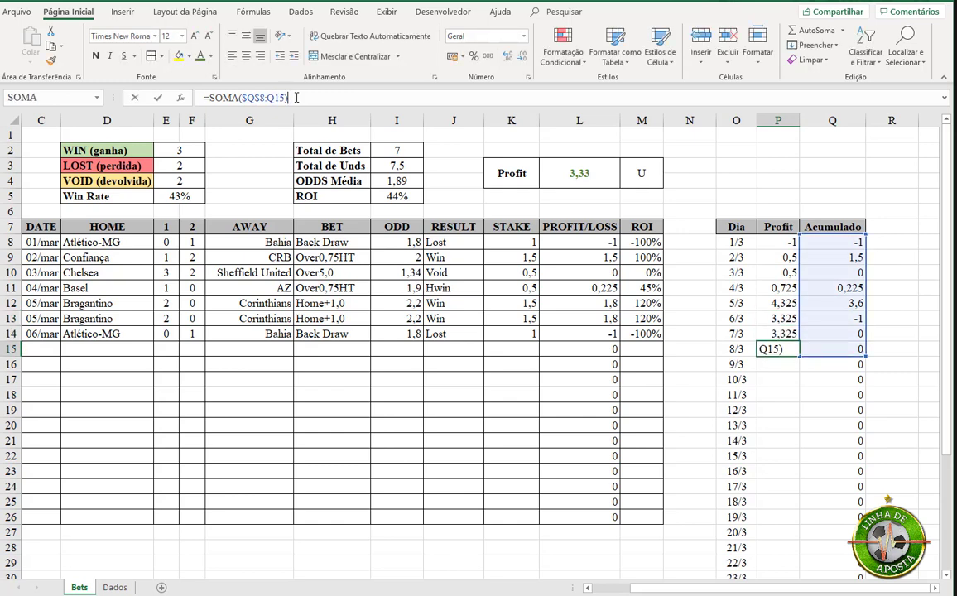
{"action": "key", "text": "Return"}
- Fill the Profit running total down to P38 for day 31/3
{"action": "scroll", "coordinate": [766, 313], "scroll_direction": "down", "scroll_amount": 3}
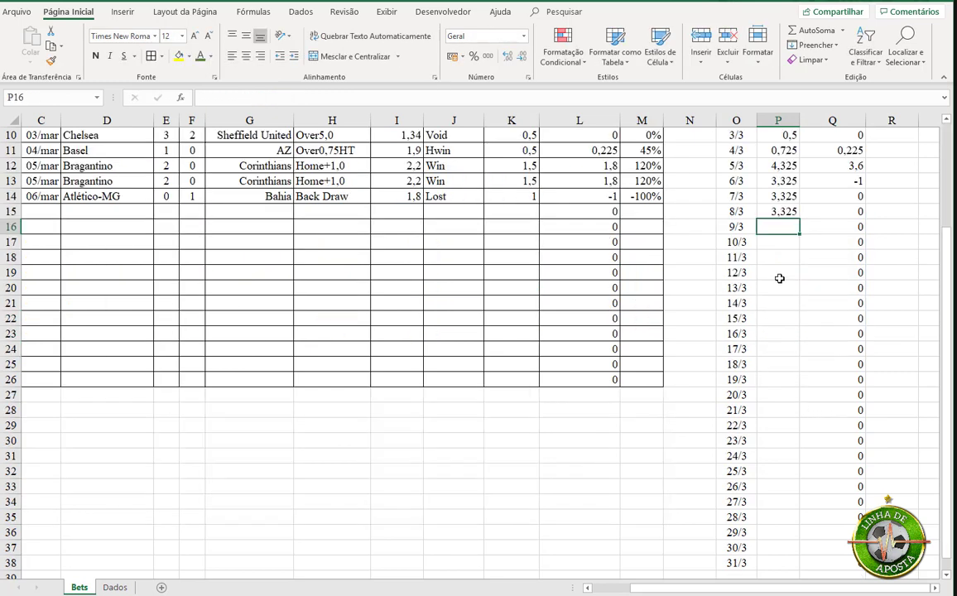
{"action": "key", "text": "Up"}
{"action": "scroll", "coordinate": [777, 549], "scroll_direction": "down", "scroll_amount": 3}
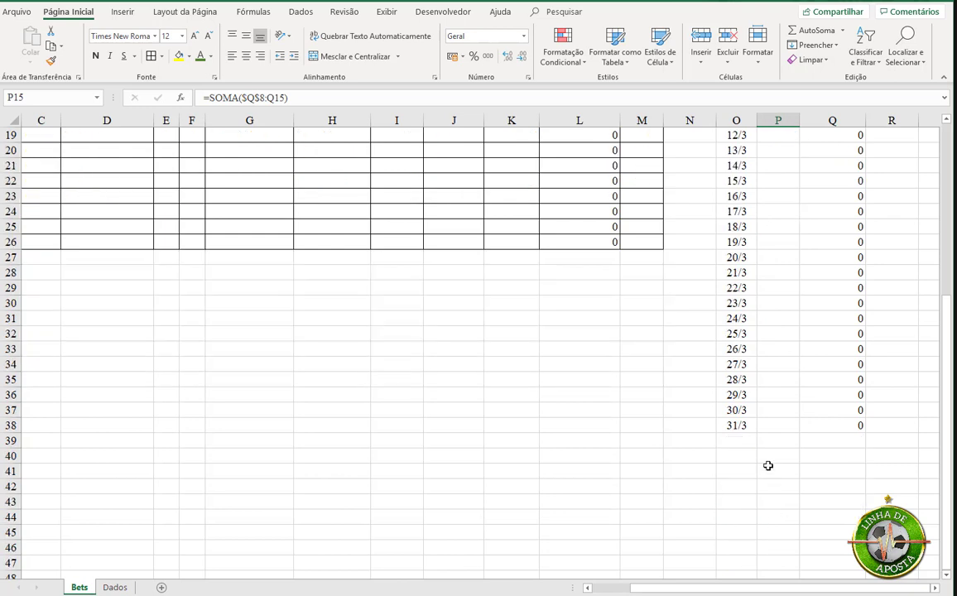
{"action": "left_click", "coordinate": [769, 423], "text": "shift"}
{"action": "key", "text": "ctrl+d"}
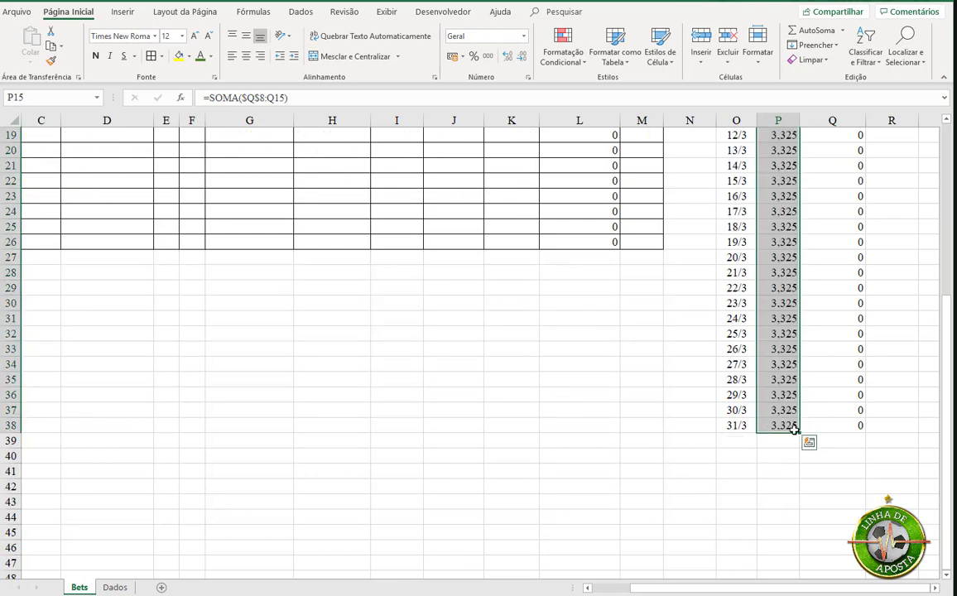
{"action": "left_click", "coordinate": [790, 425]}
- Select O7:P38, the Dia and Profit columns, as chart data
{"action": "scroll", "coordinate": [789, 410], "scroll_direction": "up", "scroll_amount": 5}
{"action": "scroll", "coordinate": [800, 206], "scroll_direction": "up", "scroll_amount": 1}
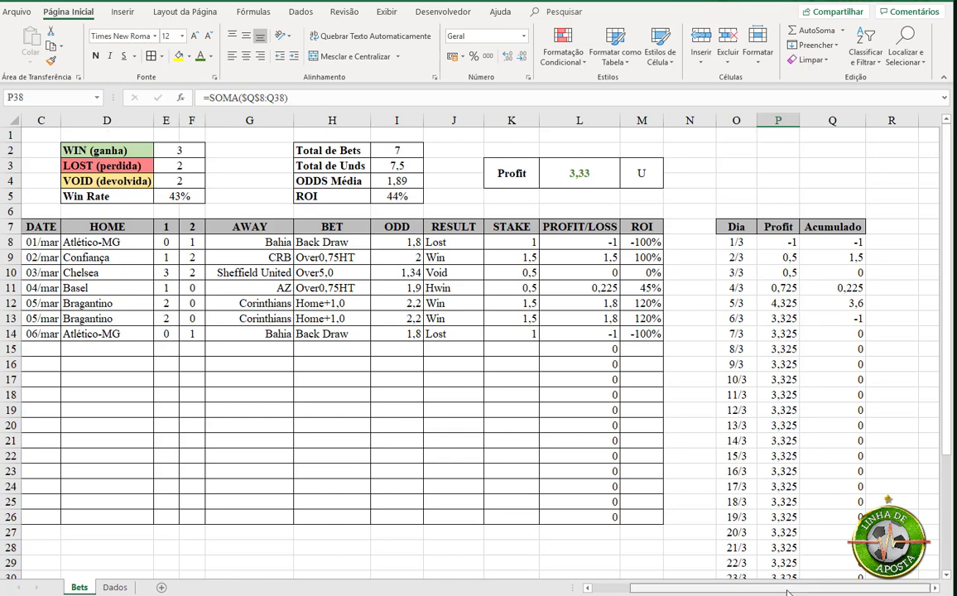
{"action": "left_click", "coordinate": [745, 244]}
{"action": "left_click", "coordinate": [748, 227]}
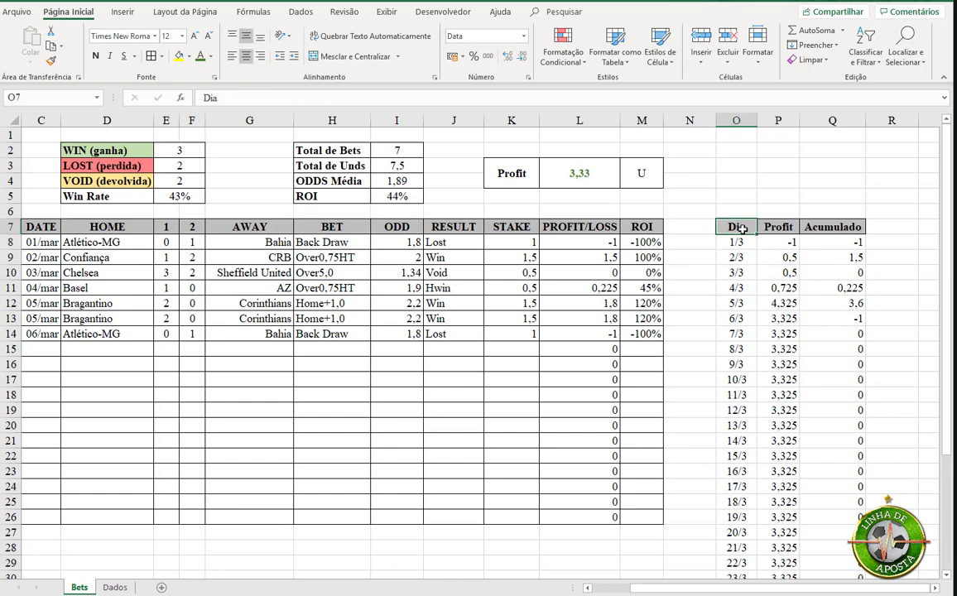
{"action": "scroll", "coordinate": [764, 516], "scroll_direction": "down", "scroll_amount": 3}
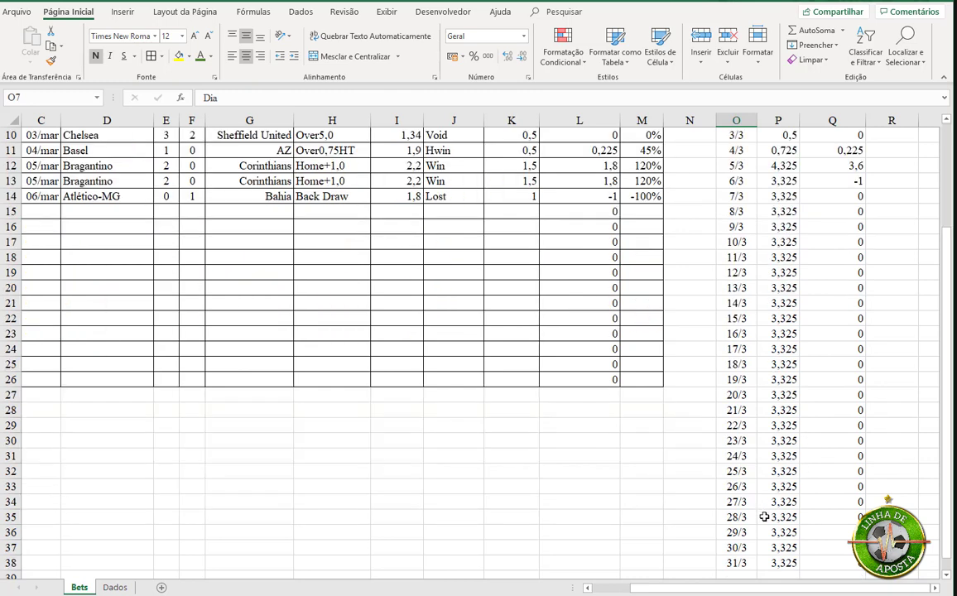
{"action": "scroll", "coordinate": [763, 515], "scroll_direction": "down", "scroll_amount": 2}
{"action": "left_click_drag", "start_coordinate": [786, 468], "coordinate": [728, 135]}
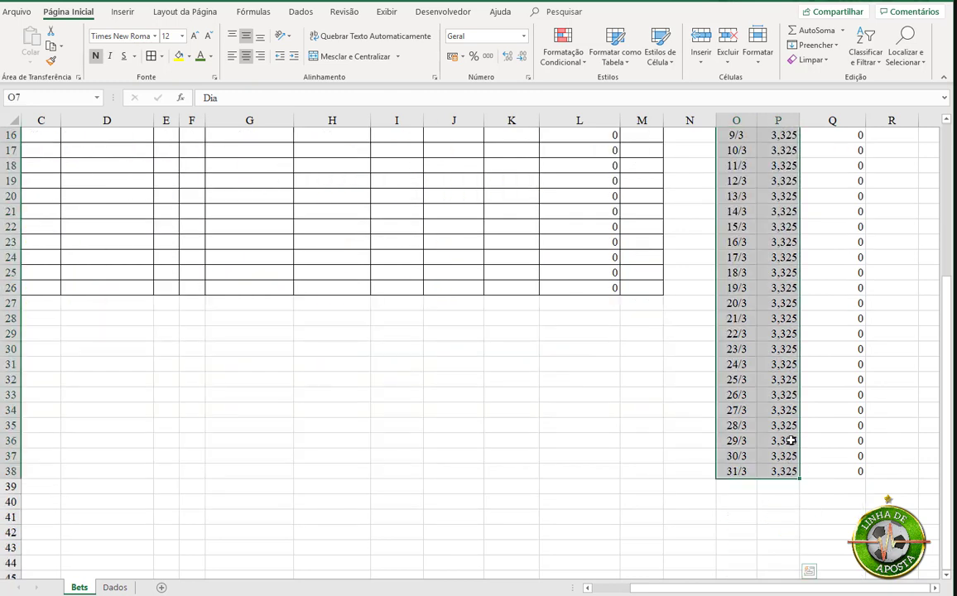
{"action": "scroll", "coordinate": [790, 441], "scroll_direction": "up", "scroll_amount": 5}
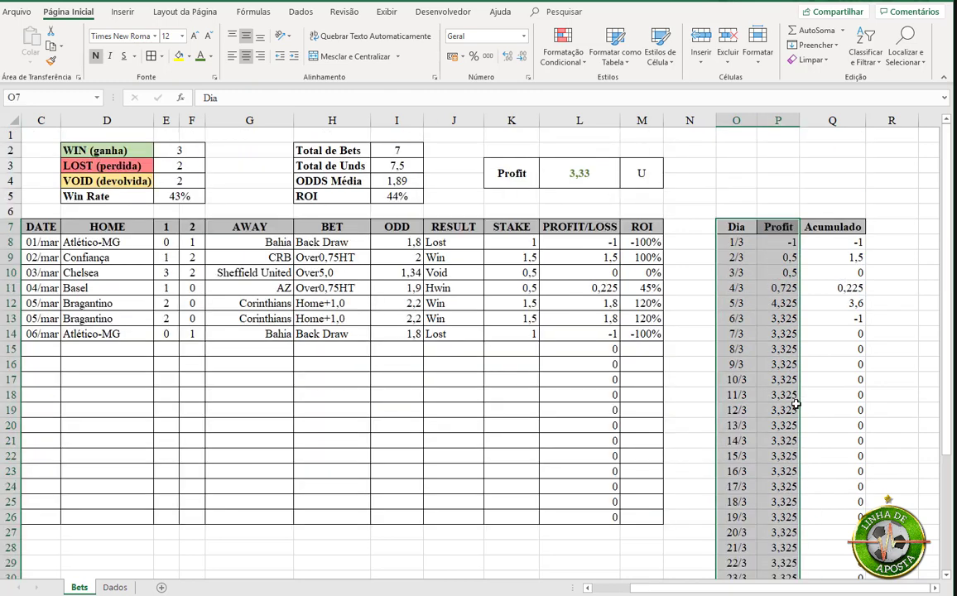
- Insert a Linhas com Marcadores line chart of Profit and drag it rightward
{"action": "left_click", "coordinate": [133, 15]}
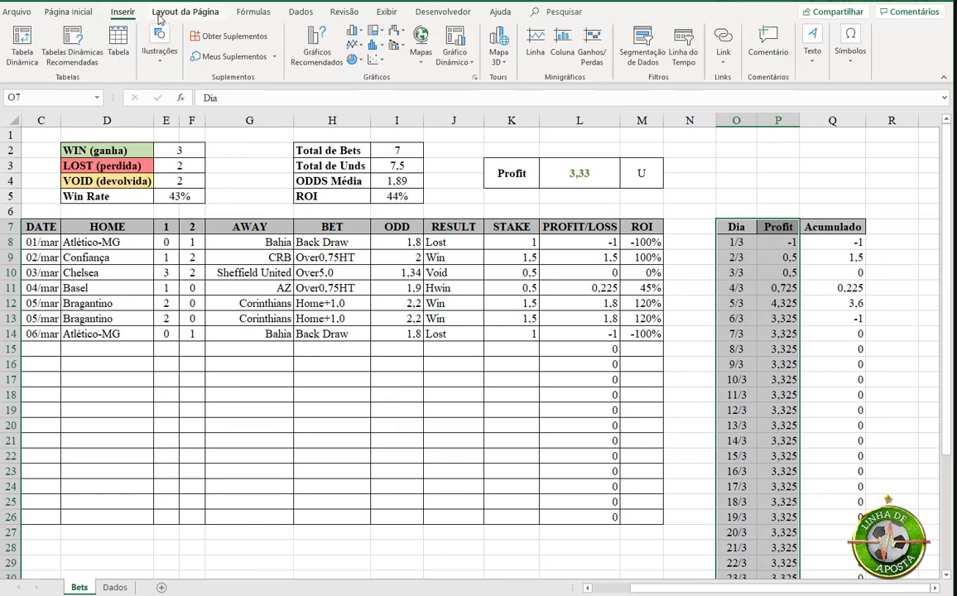
{"action": "left_click", "coordinate": [362, 47]}
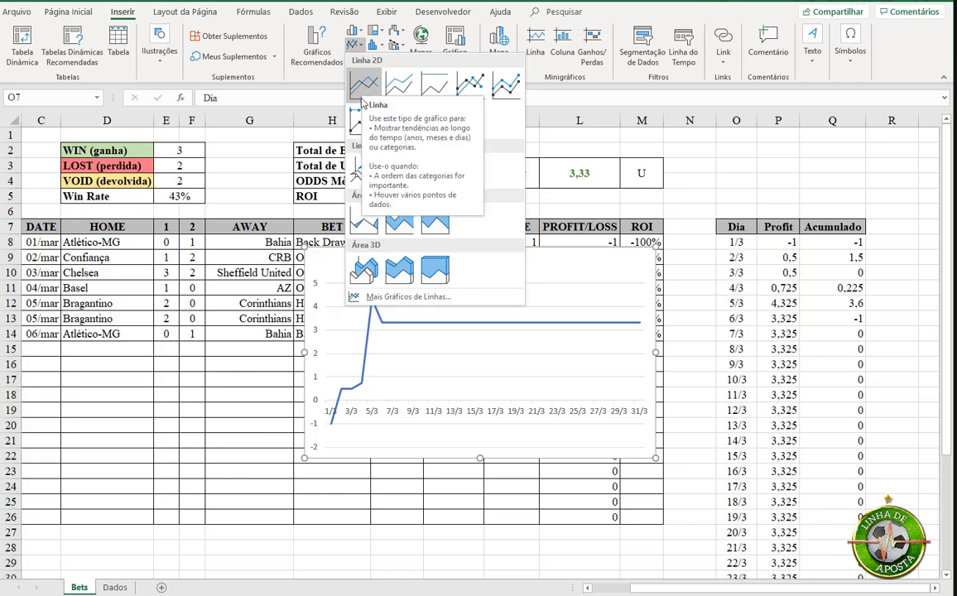
{"action": "left_click", "coordinate": [468, 84]}
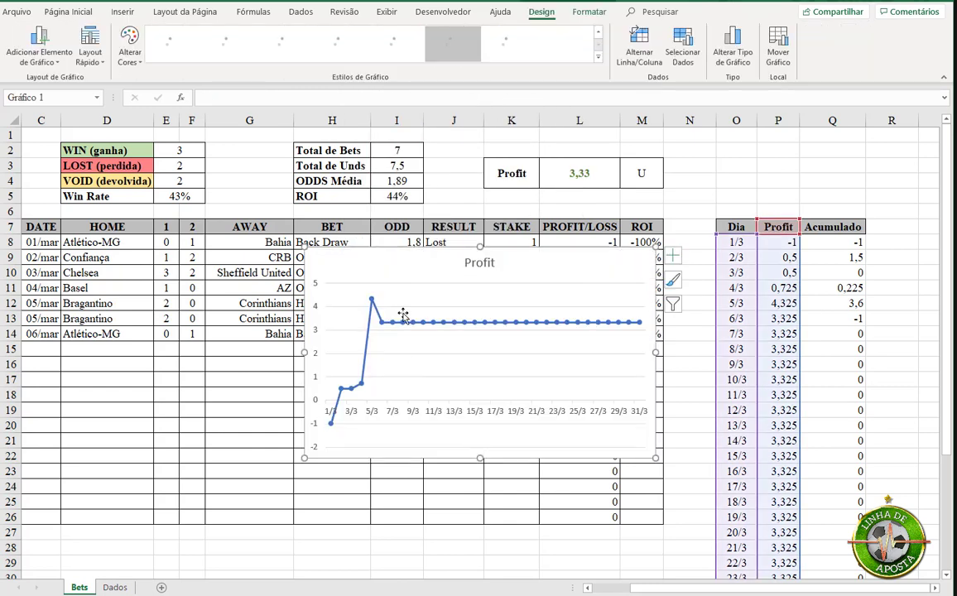
{"action": "left_click_drag", "start_coordinate": [403, 316], "coordinate": [803, 261]}
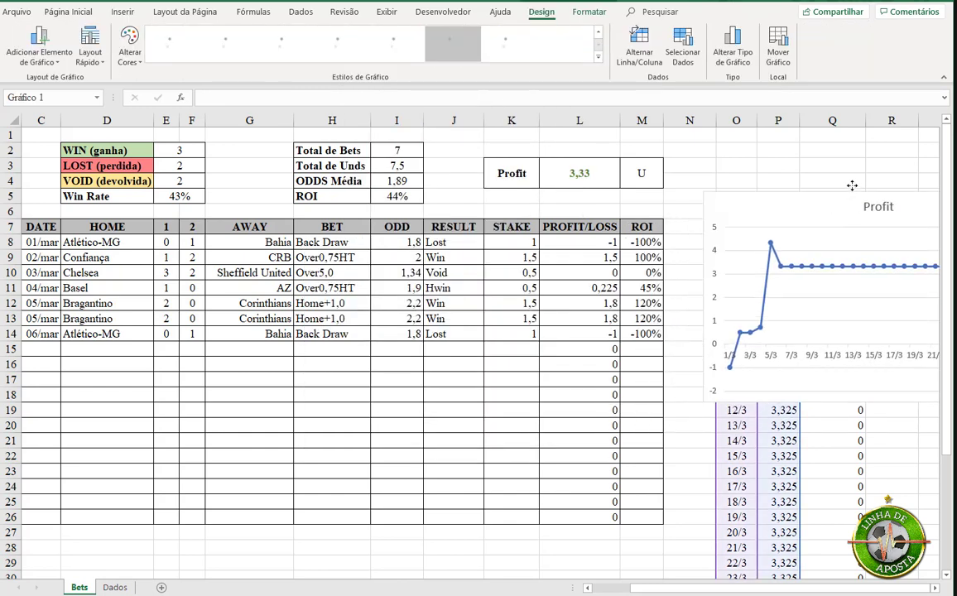
- Position the Profit chart over columns R–X, clear of the daily table
{"action": "left_click_drag", "start_coordinate": [852, 185], "coordinate": [901, 139]}
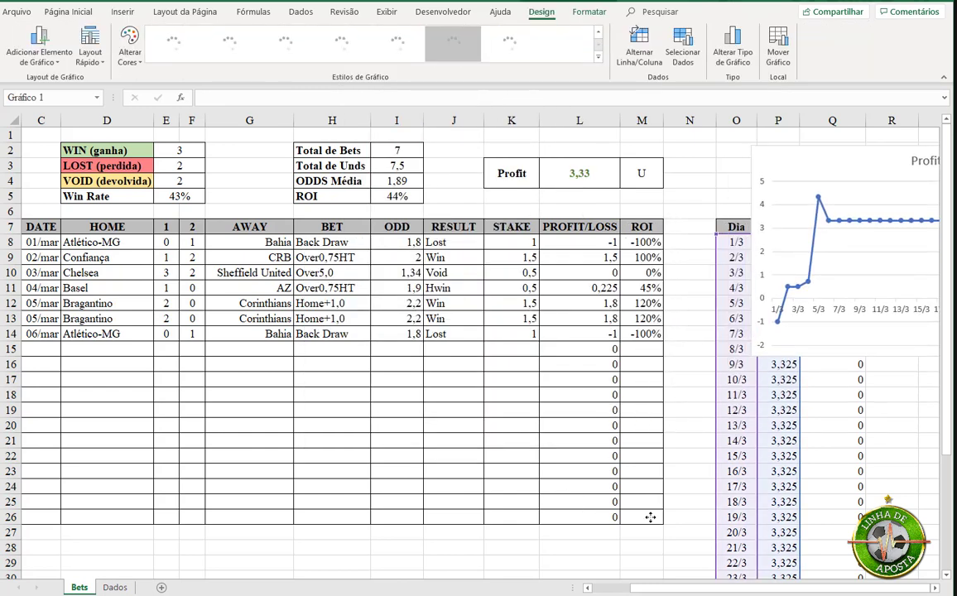
{"action": "left_click", "coordinate": [937, 588]}
{"action": "left_click", "coordinate": [936, 588]}
{"action": "left_click", "coordinate": [937, 587]}
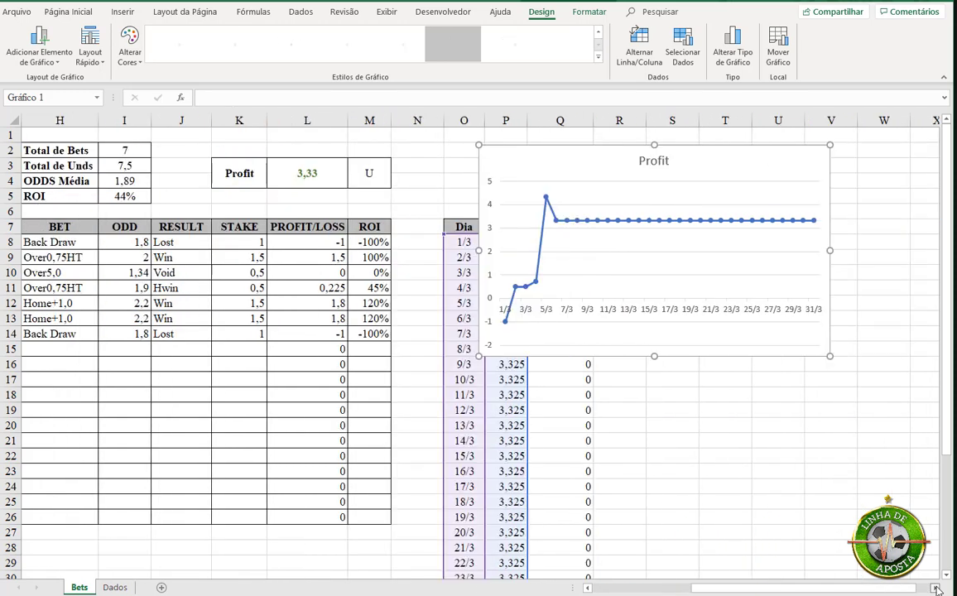
{"action": "left_click", "coordinate": [936, 588]}
{"action": "scroll", "coordinate": [397, 149], "scroll_direction": "right", "scroll_amount": 2}
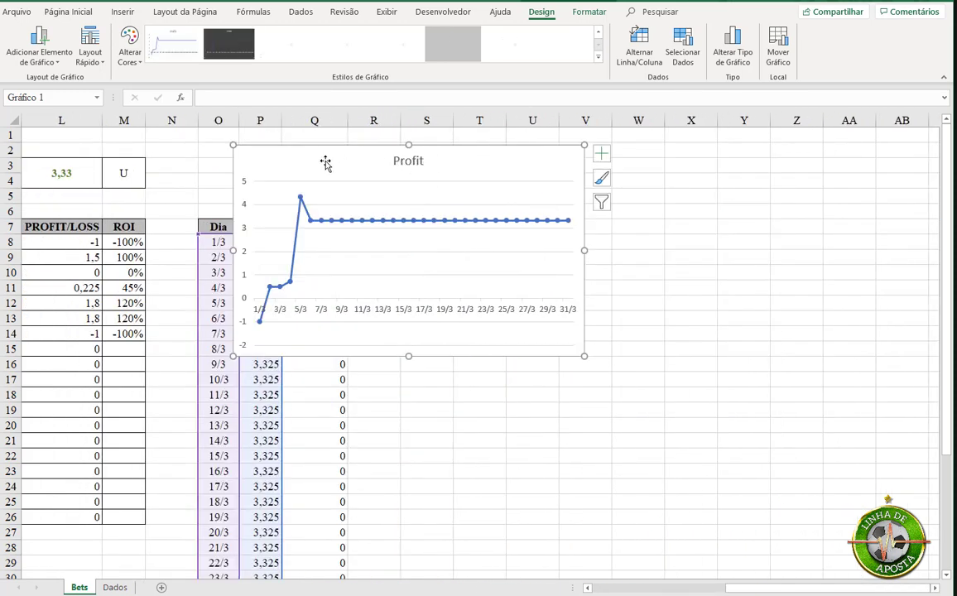
{"action": "left_click_drag", "start_coordinate": [325, 163], "coordinate": [449, 145]}
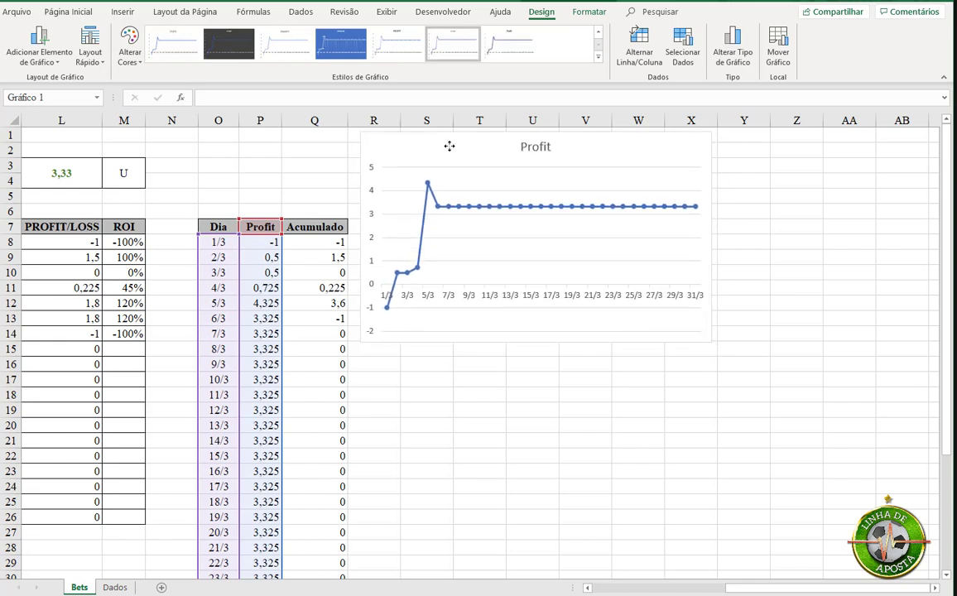
- Apply dark Chart Style 2 to the Profit chart and recolour its line with a green Alterar Cores palette
{"action": "left_click", "coordinate": [229, 43]}
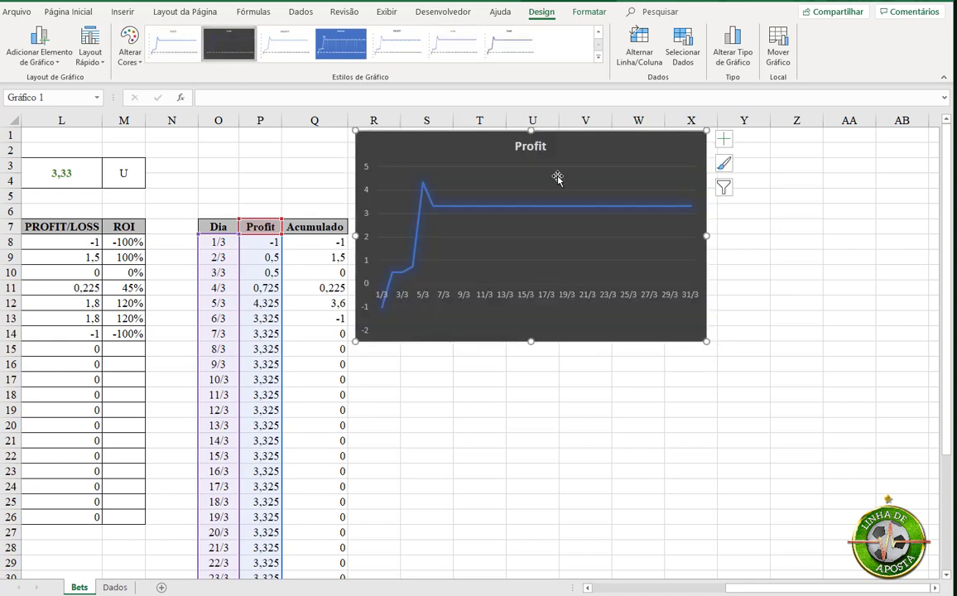
{"action": "left_click", "coordinate": [430, 197]}
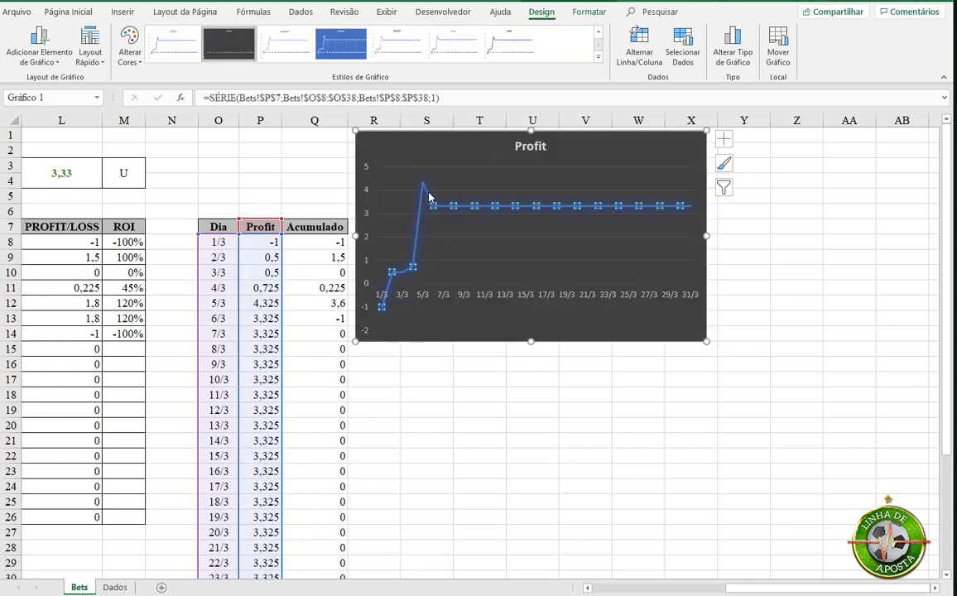
{"action": "left_click", "coordinate": [129, 48]}
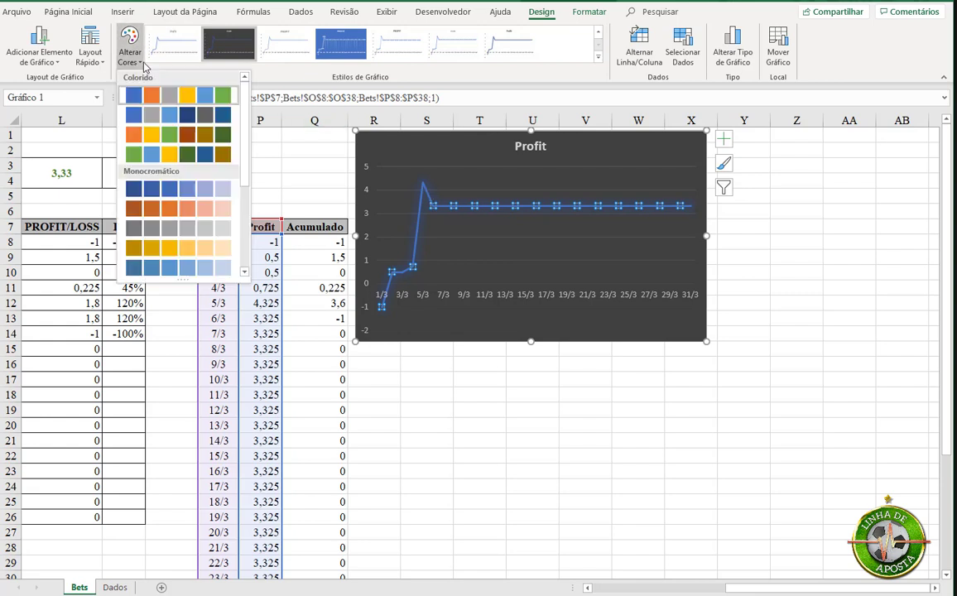
{"action": "left_click", "coordinate": [134, 158]}
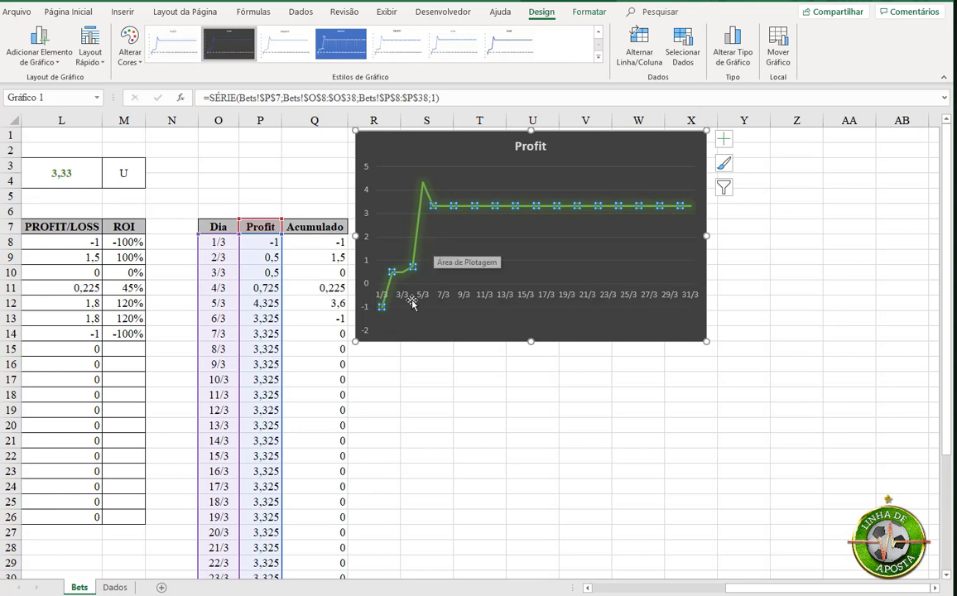
{"action": "left_click", "coordinate": [472, 143]}
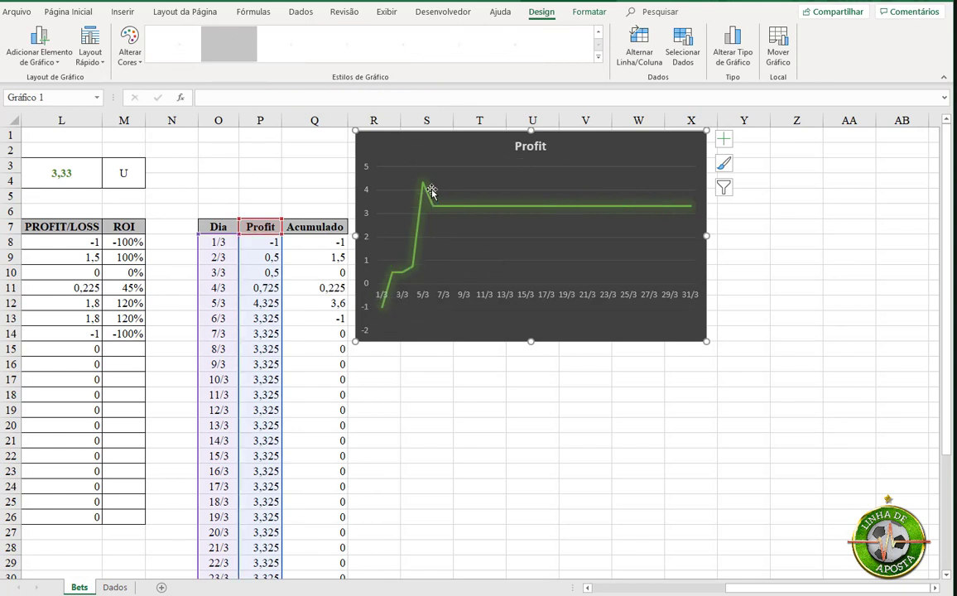
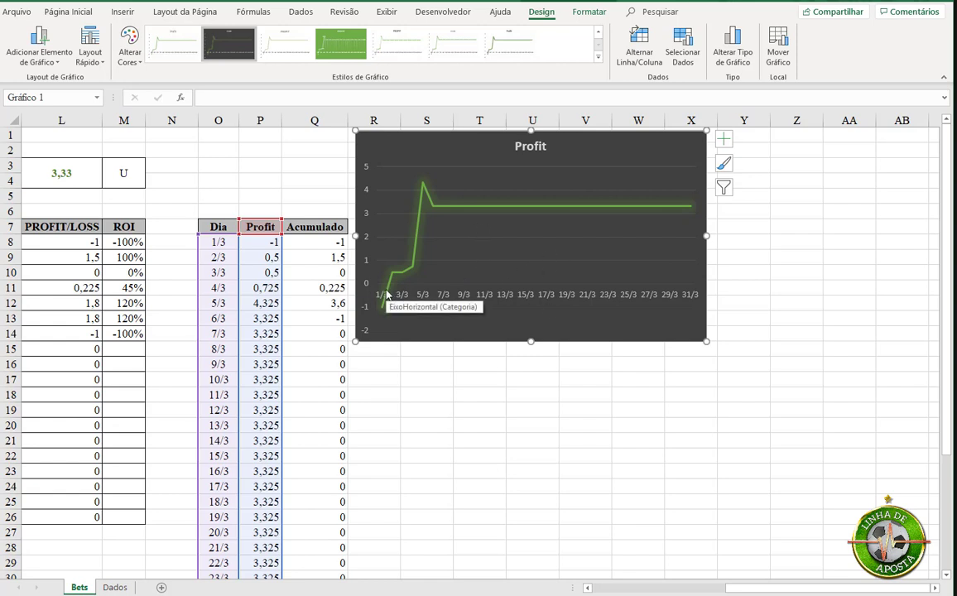
- Turn on data labels for the Profit line and open Mais Opções to format them
{"action": "left_click", "coordinate": [653, 209]}
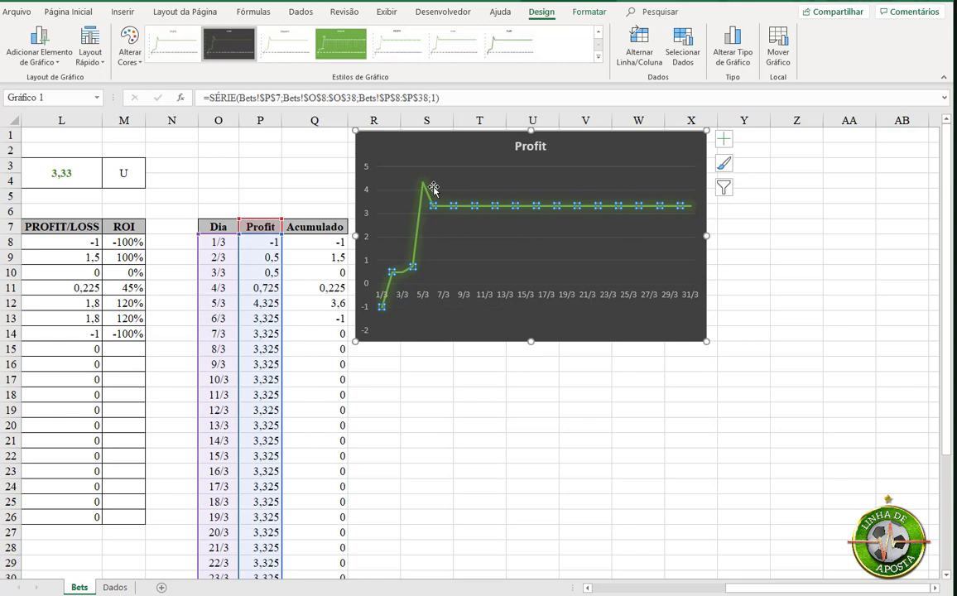
{"action": "left_click", "coordinate": [723, 138]}
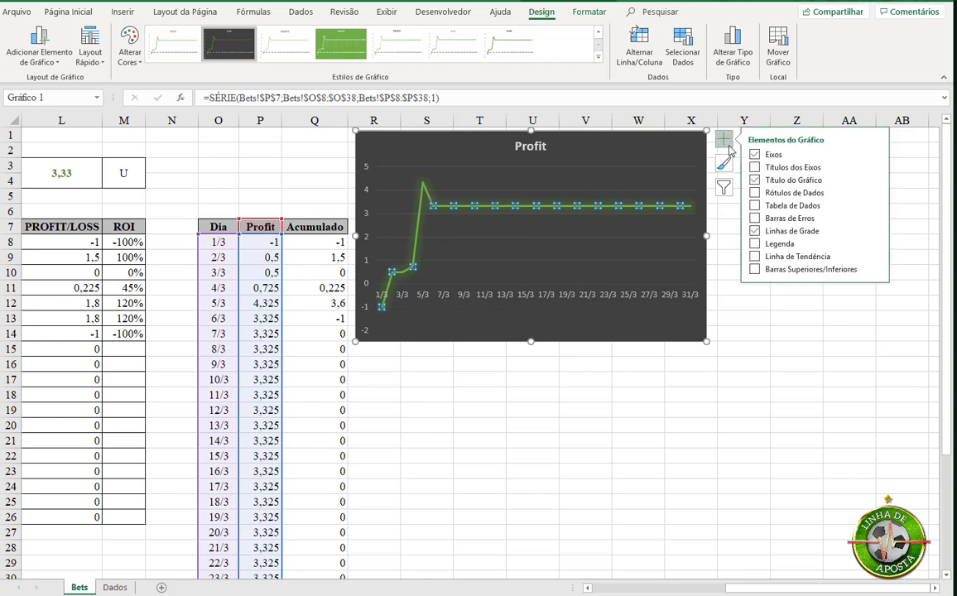
{"action": "left_click", "coordinate": [754, 192]}
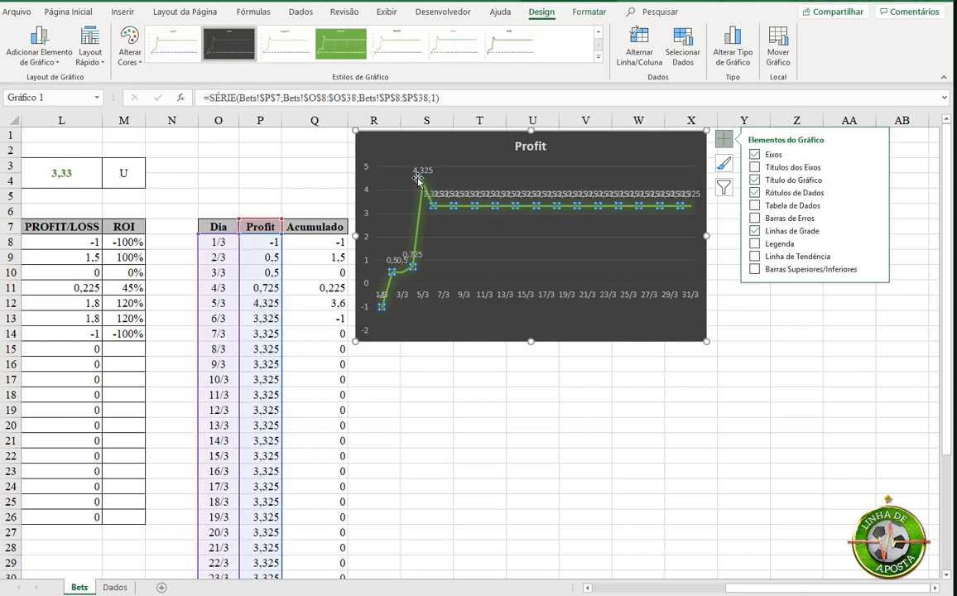
{"action": "left_click", "coordinate": [876, 192]}
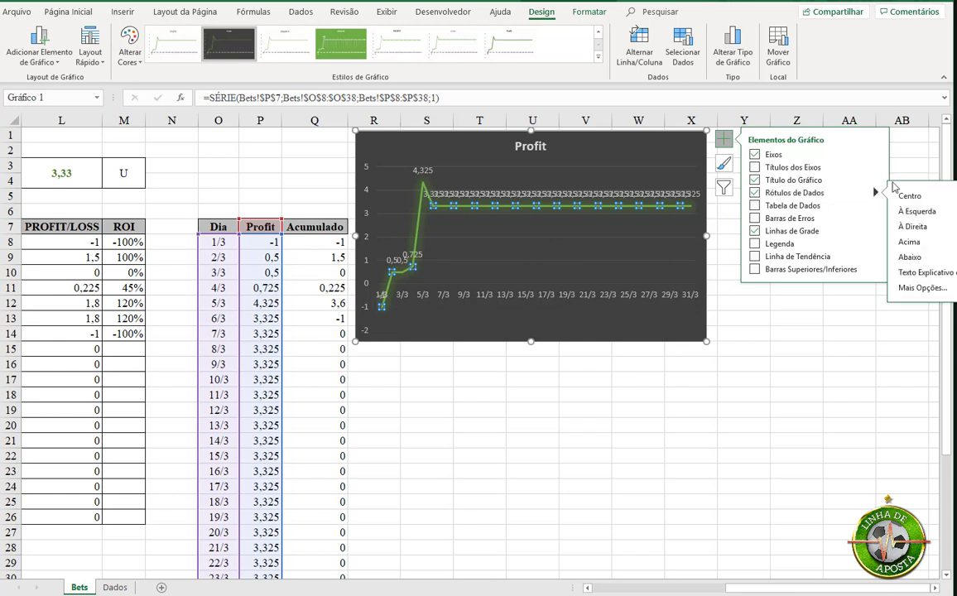
{"action": "left_click", "coordinate": [906, 289]}
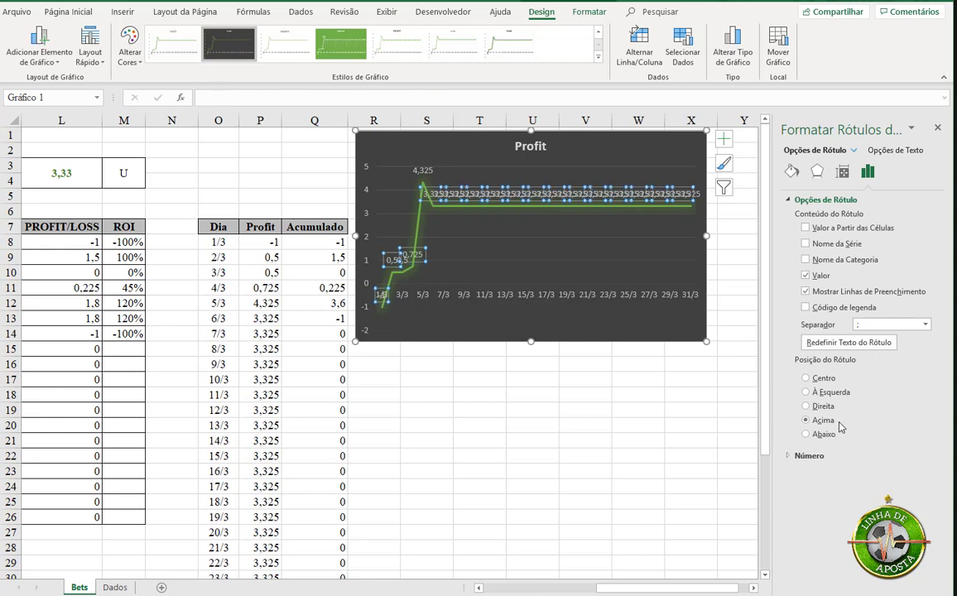
- Format the Profit data labels as Número with 0 decimal places, then close the pane
{"action": "left_click", "coordinate": [796, 457]}
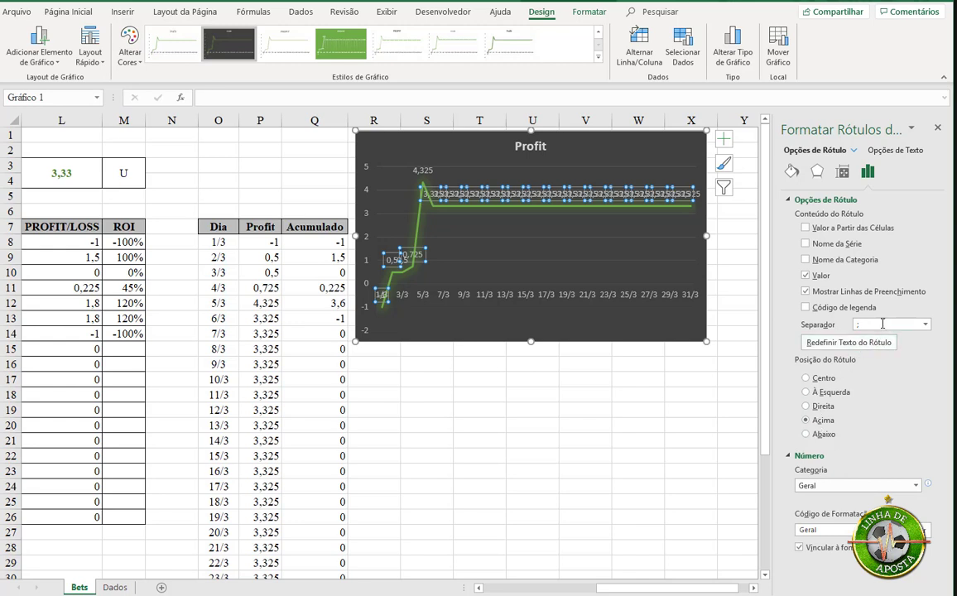
{"action": "left_click", "coordinate": [844, 486]}
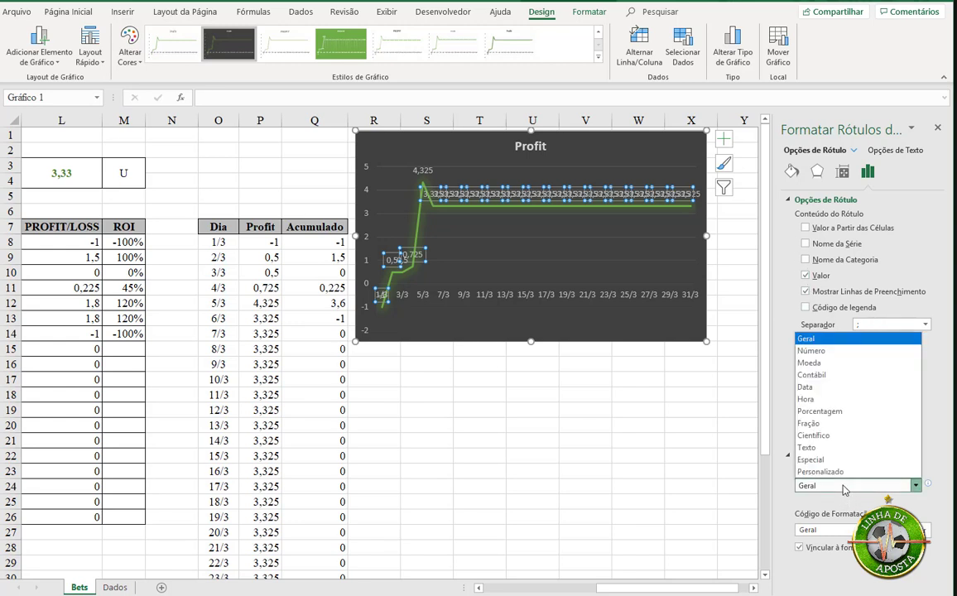
{"action": "left_click", "coordinate": [840, 351]}
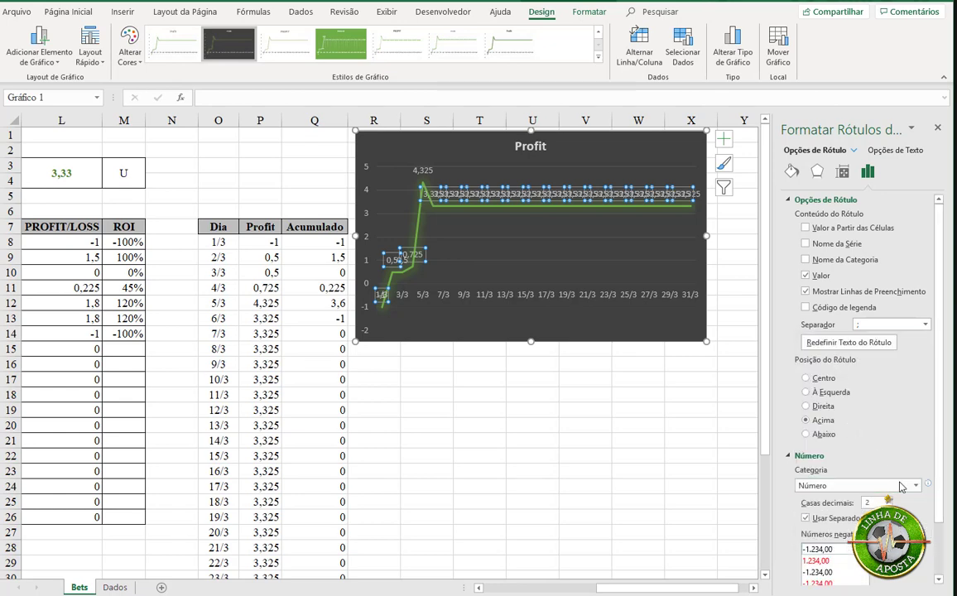
{"action": "scroll", "coordinate": [822, 458], "scroll_direction": "down", "scroll_amount": 2}
{"action": "left_click", "coordinate": [877, 442]}
{"action": "type", "text": "0"}
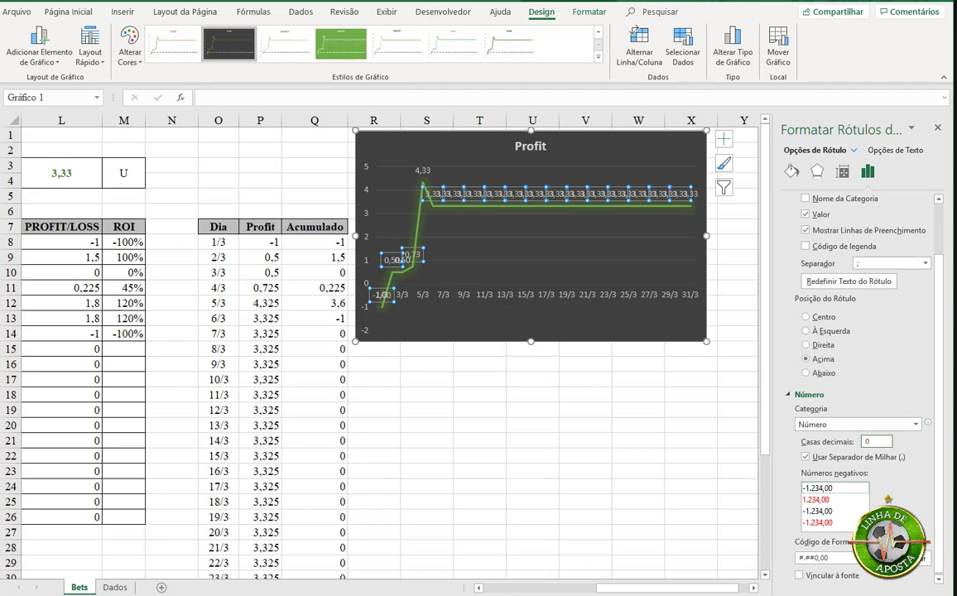
{"action": "key", "text": "Return"}
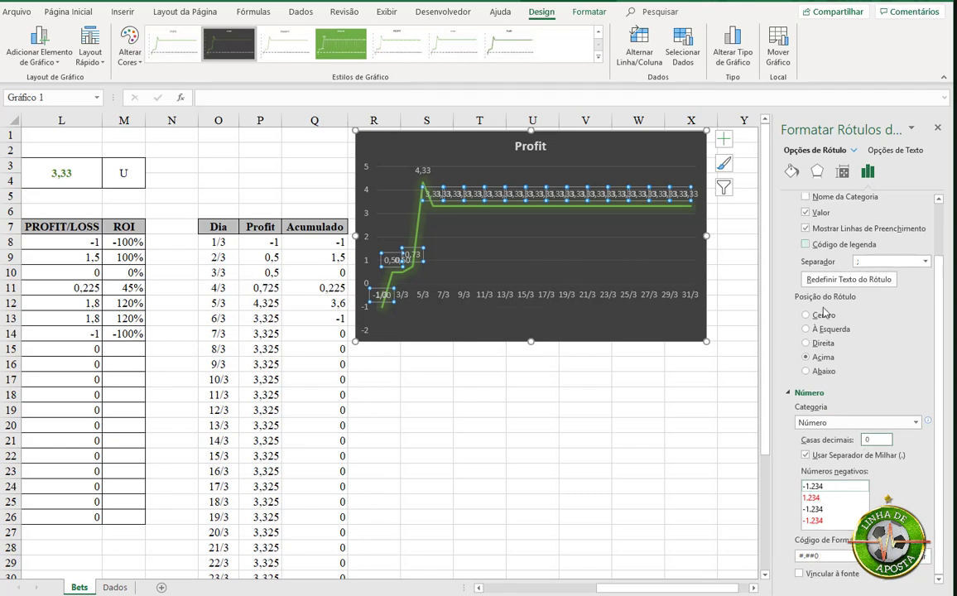
{"action": "left_click", "coordinate": [937, 126]}
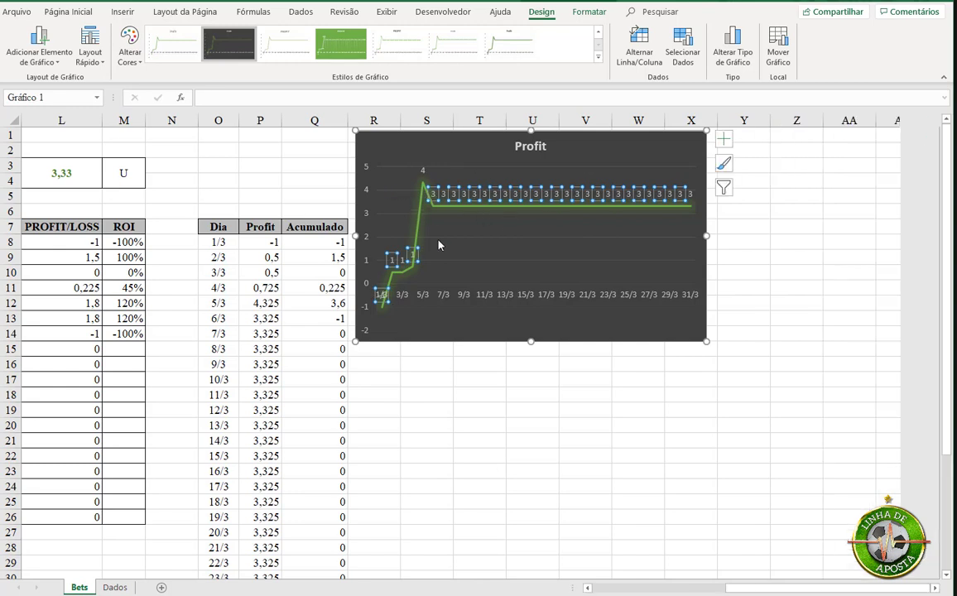
- Uncheck Rótulos de Dados to remove the data labels from the Profit chart
{"action": "left_click", "coordinate": [396, 215]}
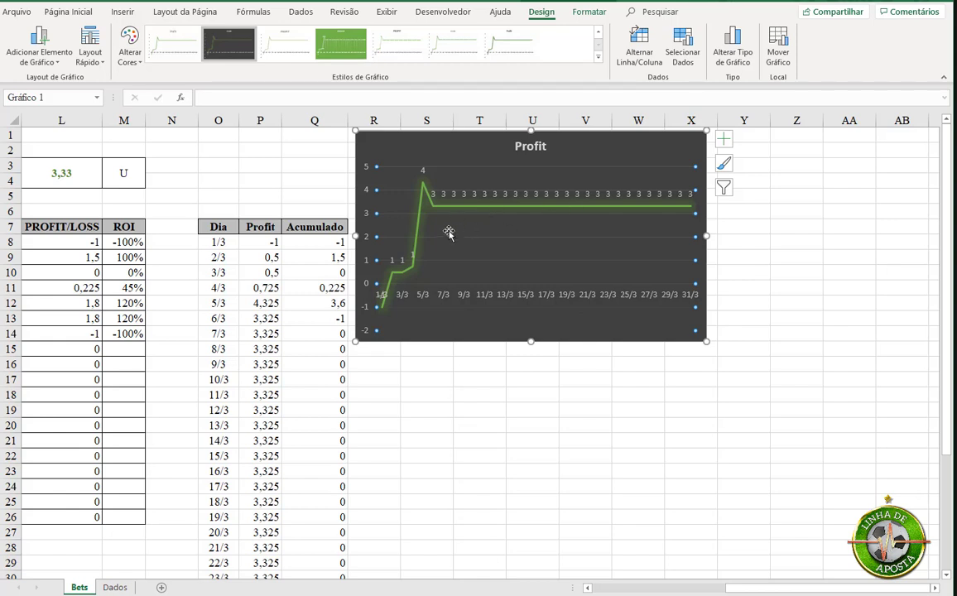
{"action": "left_click", "coordinate": [448, 198]}
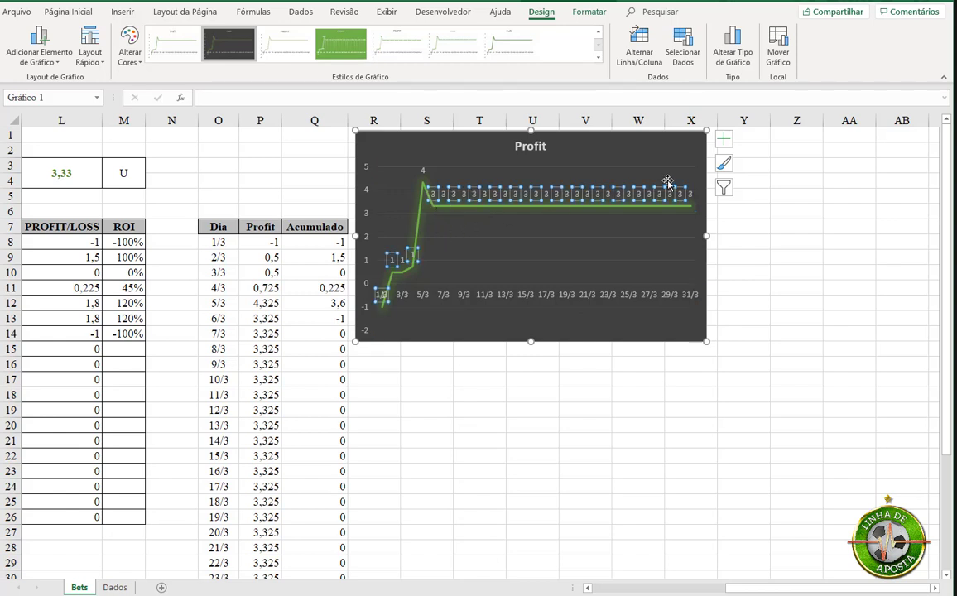
{"action": "left_click", "coordinate": [724, 139]}
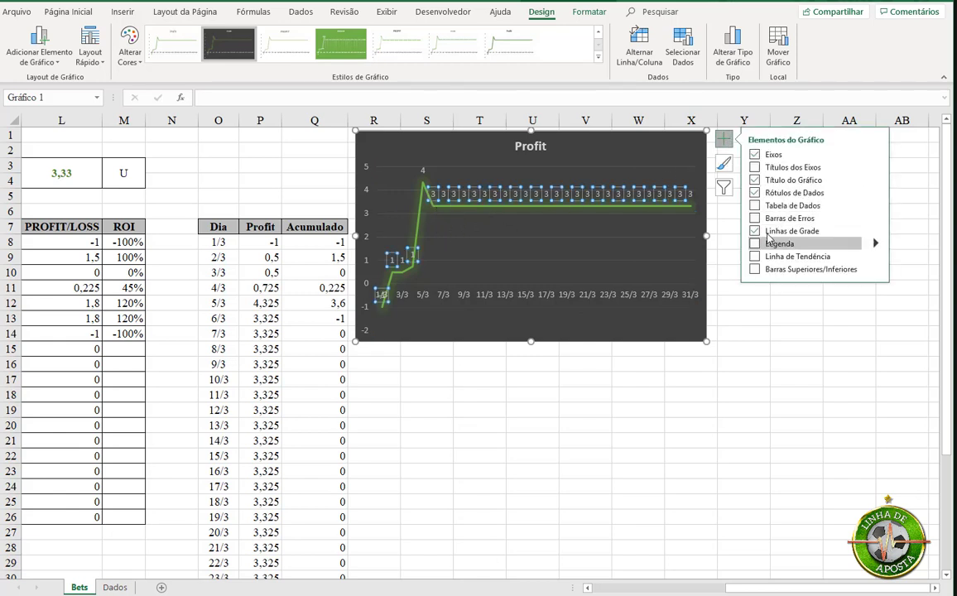
{"action": "left_click", "coordinate": [754, 192]}
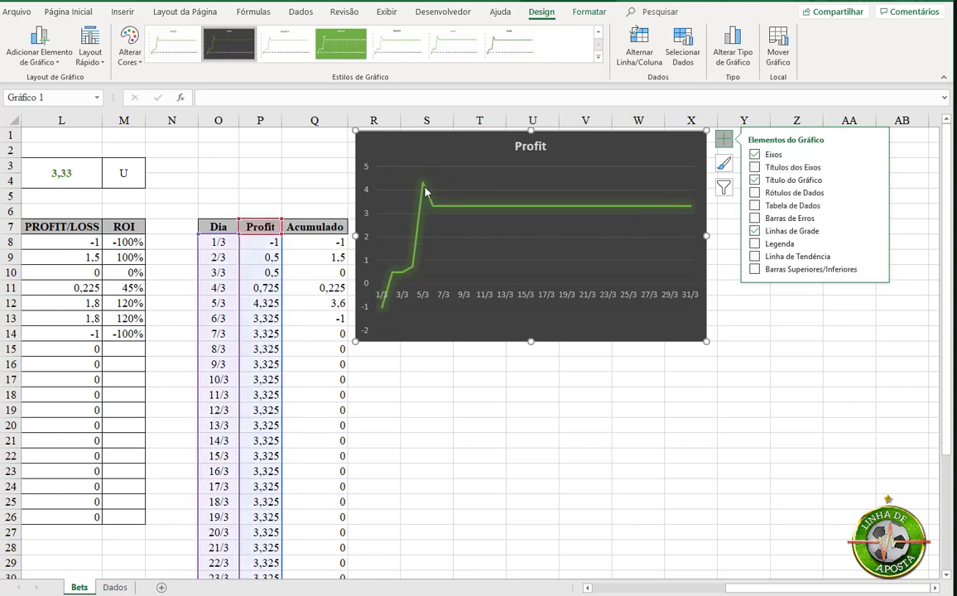
- Deselect the chart and return to cell A1 of the Bets sheet
{"action": "left_click", "coordinate": [424, 189]}
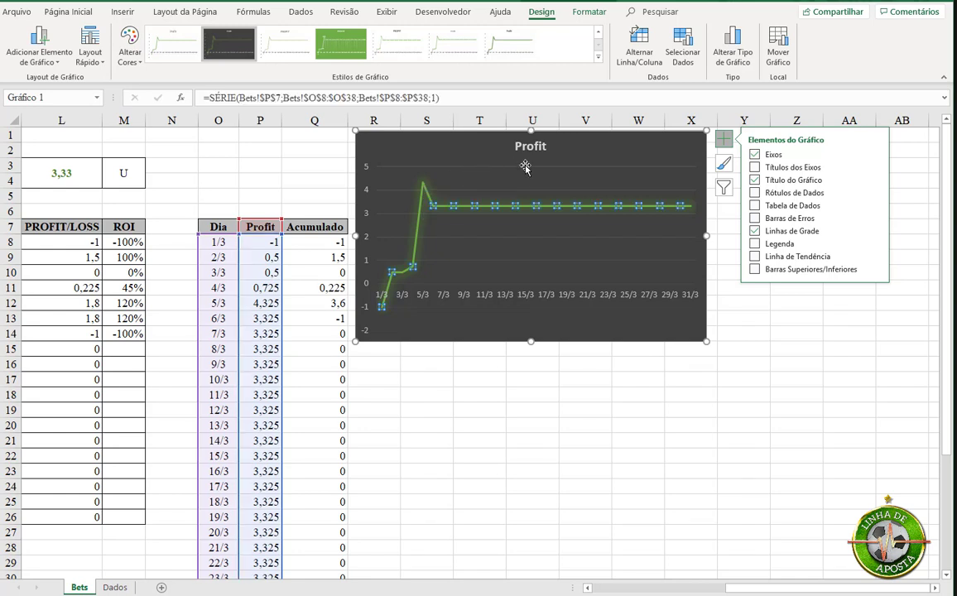
{"action": "left_click", "coordinate": [483, 378]}
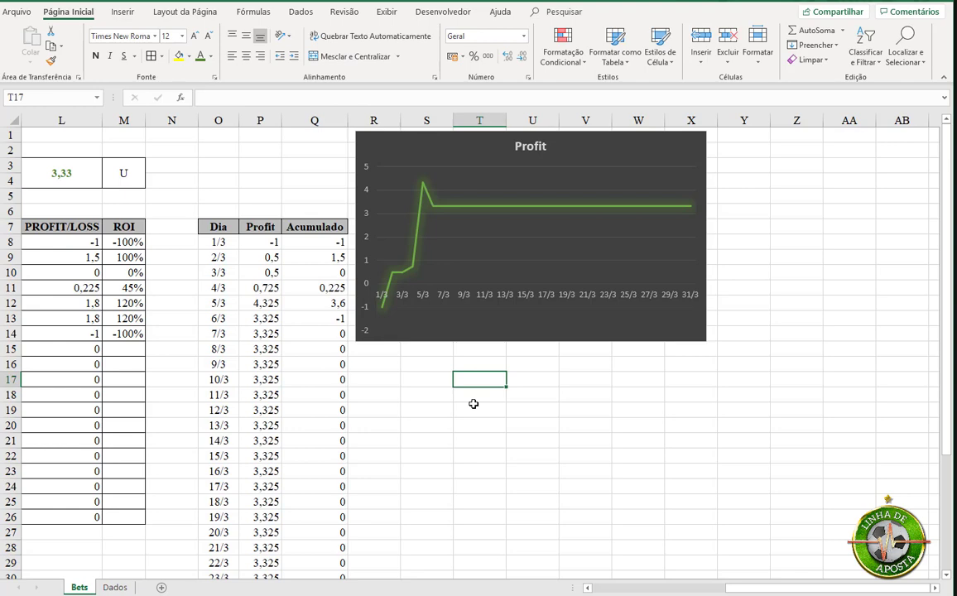
{"action": "key", "text": "ctrl+Home"}
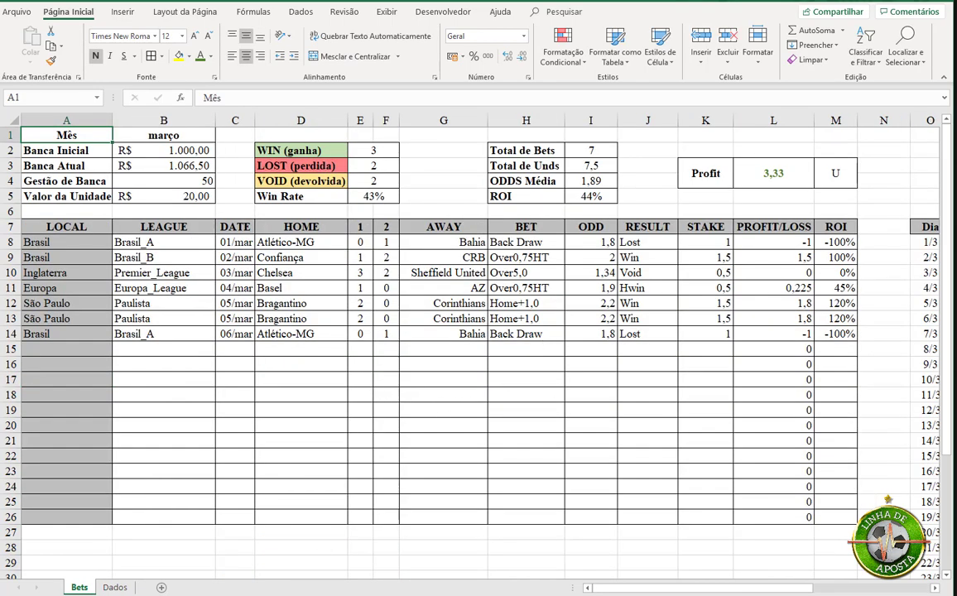
- Rename the Bets sheet to Bets_Março
{"action": "double_click", "coordinate": [82, 589]}
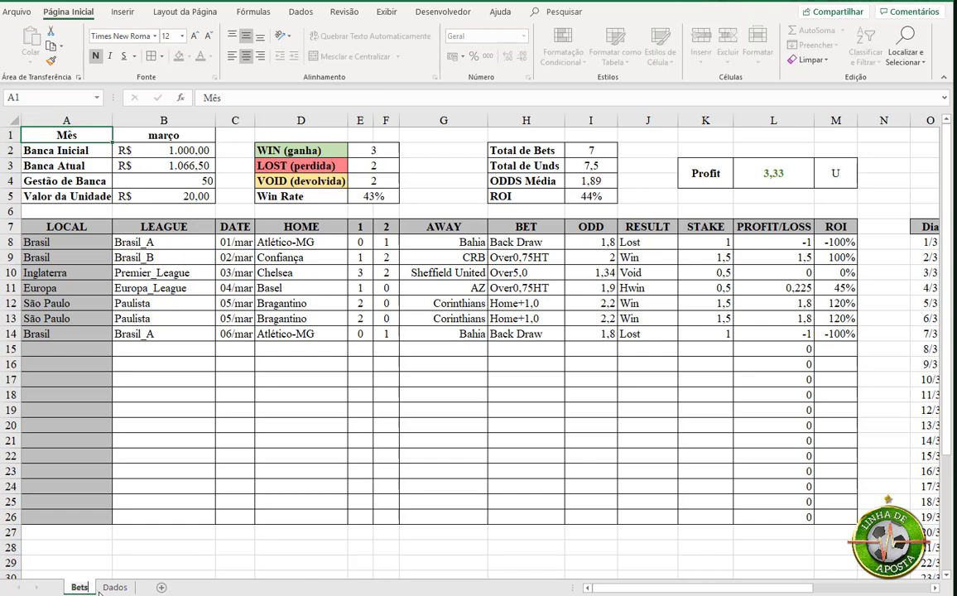
{"action": "type", "text": "_Mar"}
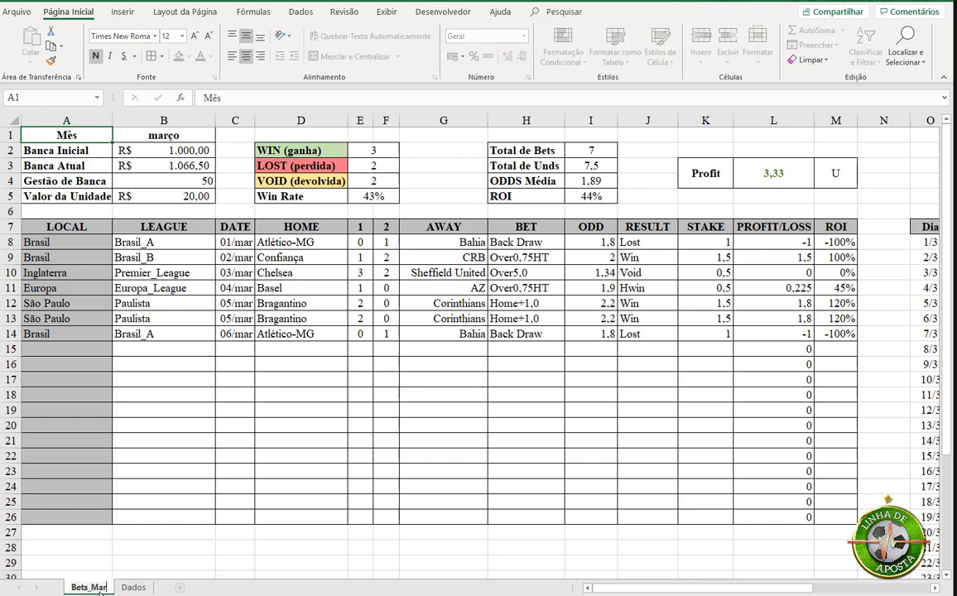
{"action": "type", "text": "ço"}
{"action": "key", "text": "Return"}
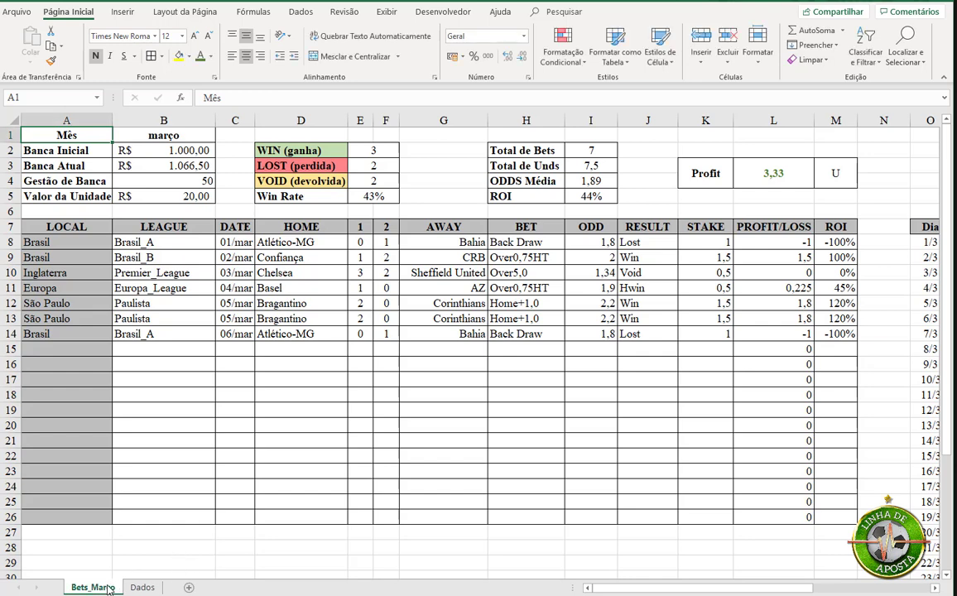
- Copy Bets_Março to the end of the workbook with Mover ou Copiar
{"action": "right_click", "coordinate": [108, 590]}
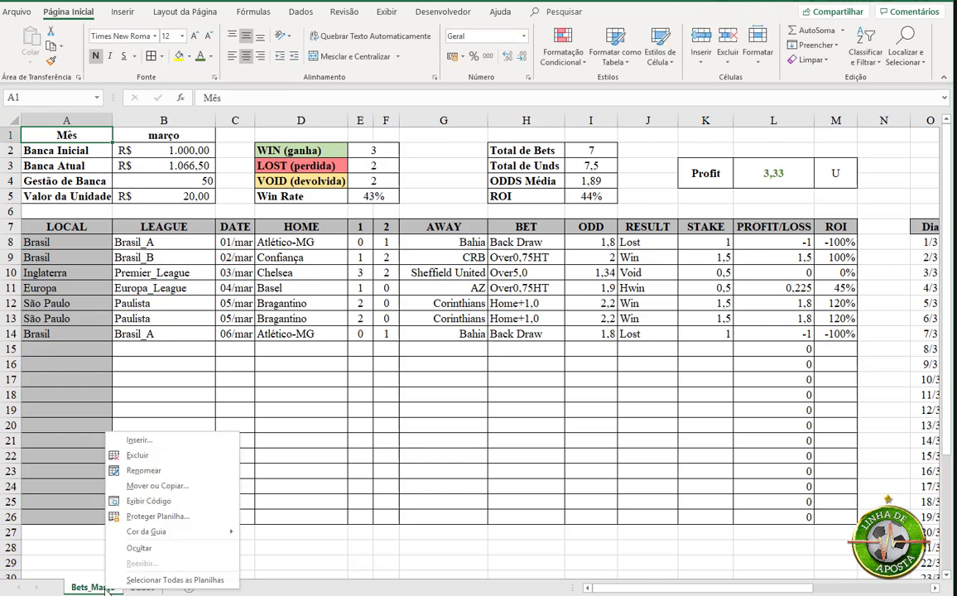
{"action": "left_click", "coordinate": [157, 486]}
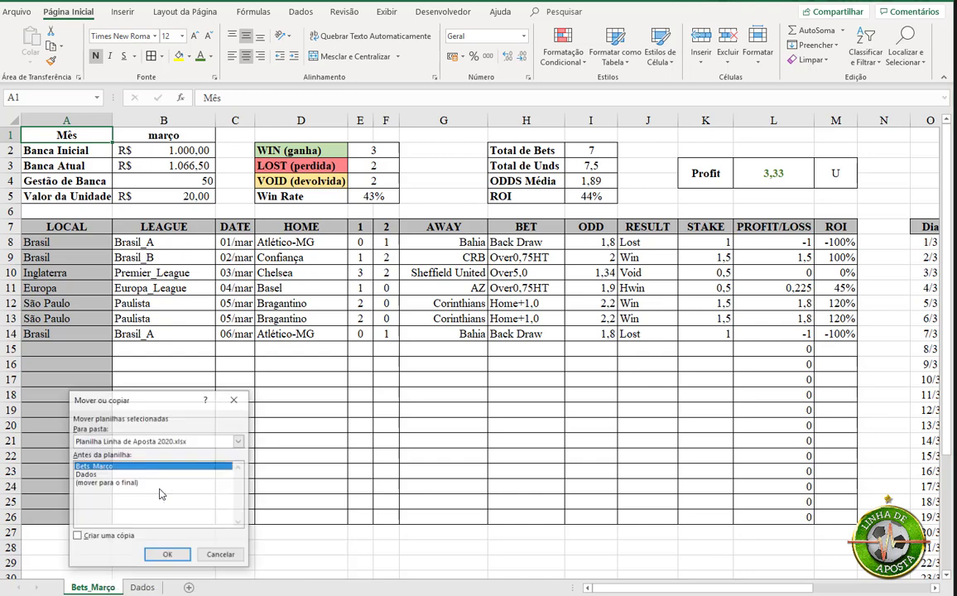
{"action": "left_click", "coordinate": [99, 484]}
{"action": "left_click", "coordinate": [77, 536]}
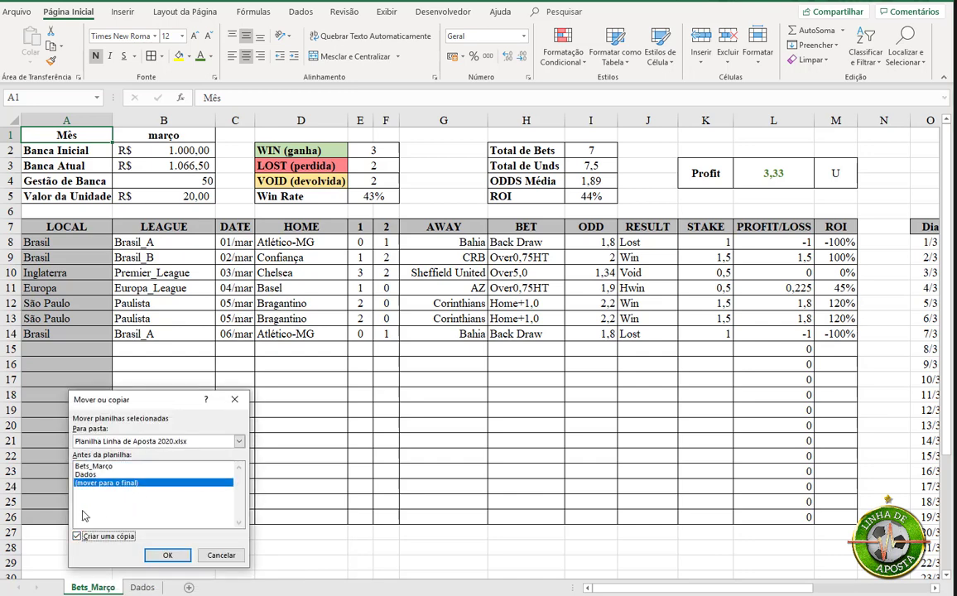
{"action": "left_click", "coordinate": [163, 555]}
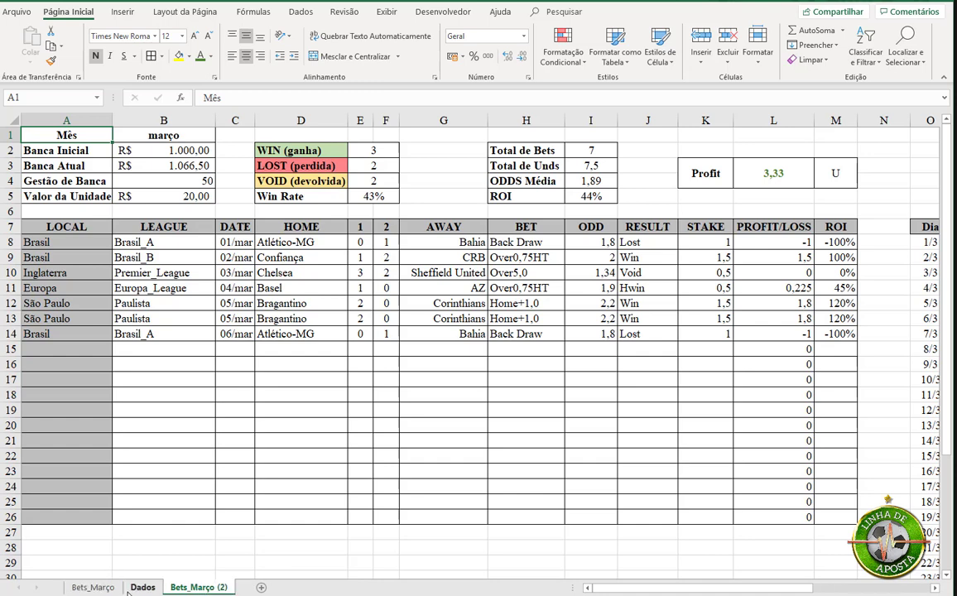
- Rename Bets_Março (2) to Bets_Abril, move the Dados sheet first, and return to Bets_Abril
{"action": "double_click", "coordinate": [218, 587]}
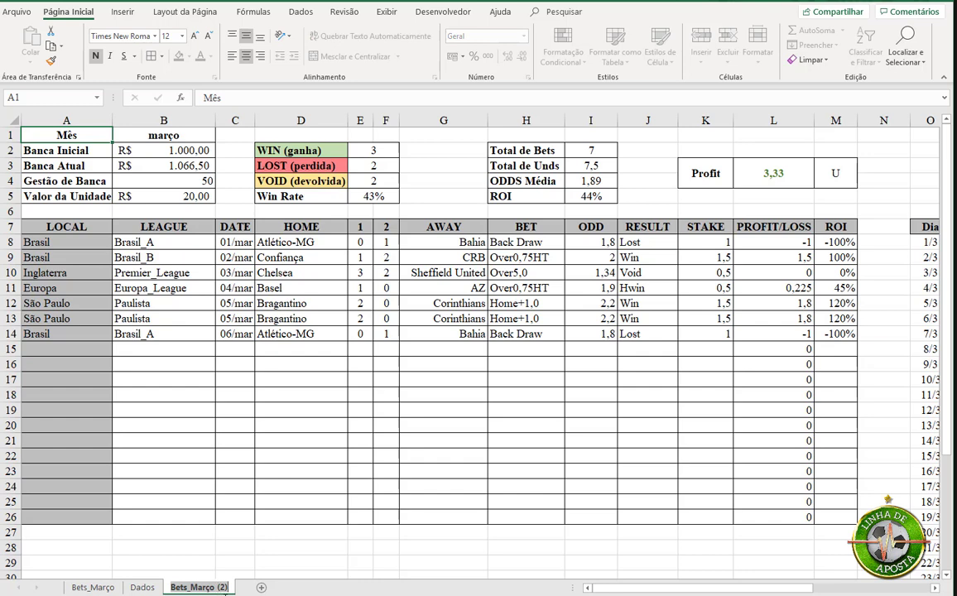
{"action": "key", "text": "Home"}
{"action": "key", "text": "Delete"}
{"action": "key", "text": "Delete"}
{"action": "key", "text": "Delete"}
{"action": "type", "text": "Bets_Abril"}
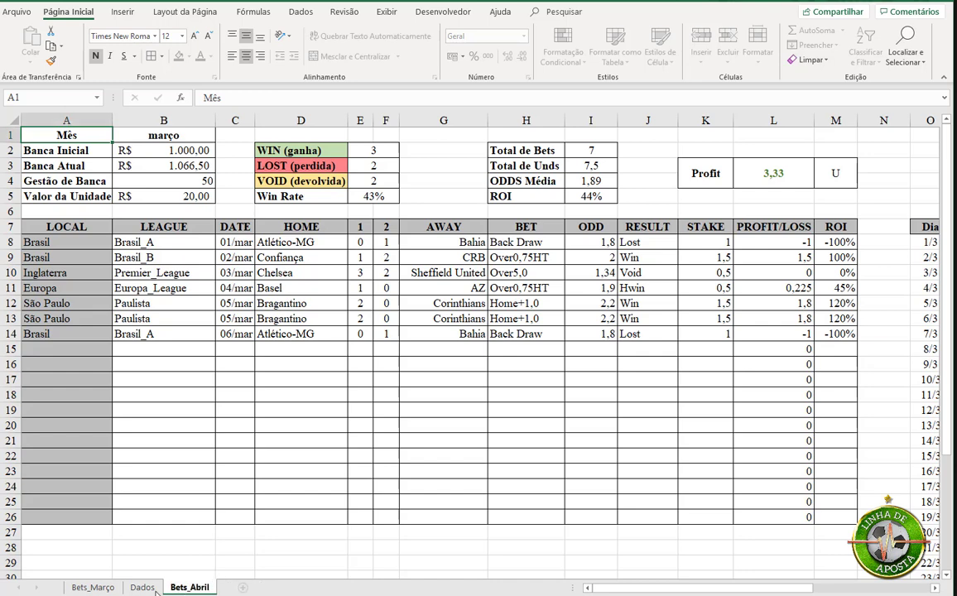
{"action": "key", "text": "Return"}
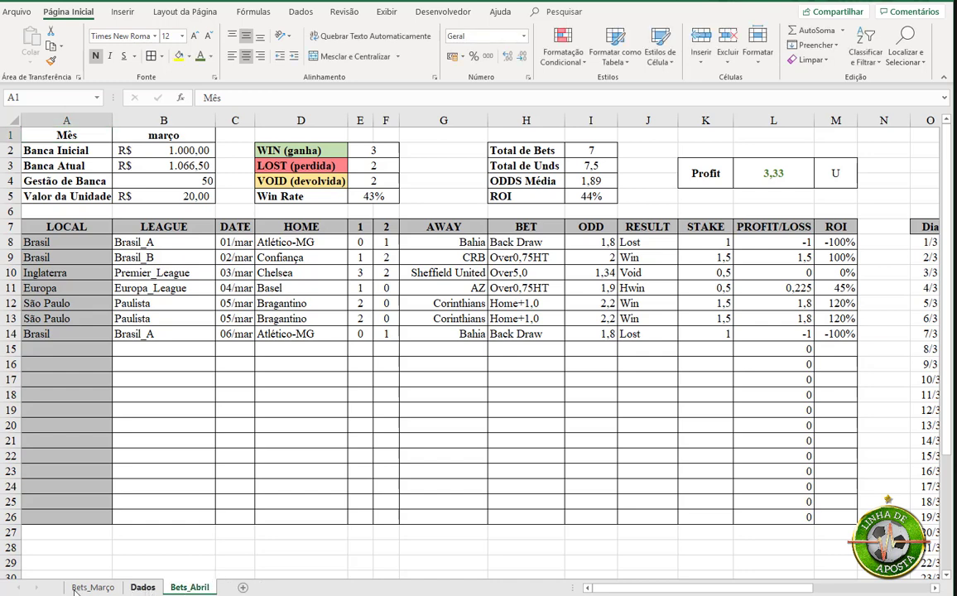
{"action": "left_click_drag", "start_coordinate": [143, 587], "coordinate": [71, 587]}
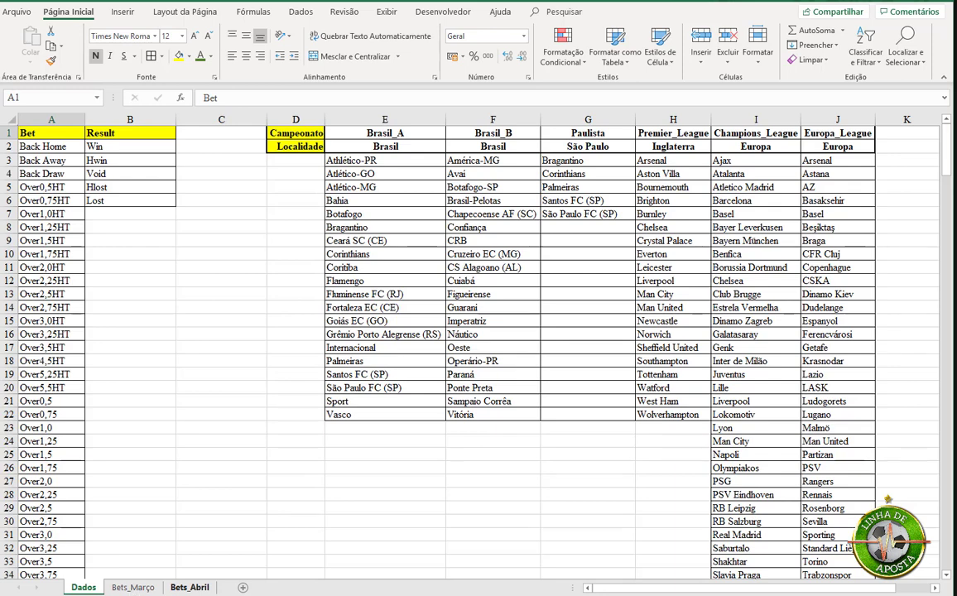
{"action": "key", "text": "ctrl+Page_Down"}
{"action": "key", "text": "ctrl+Page_Down"}
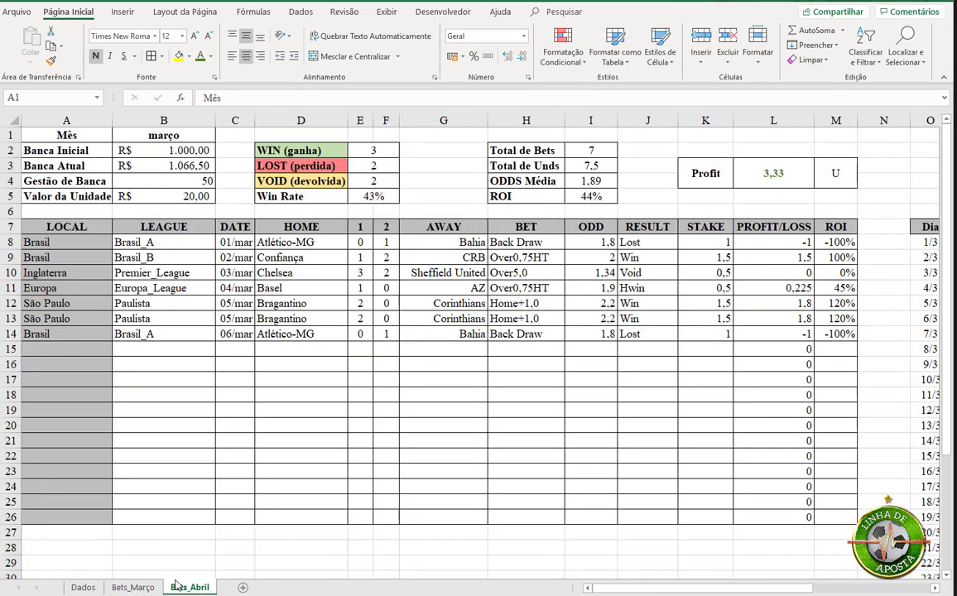
- Set the month in B1 to April by entering 1/4
{"action": "left_click", "coordinate": [181, 134]}
{"action": "double_click", "coordinate": [181, 134]}
{"action": "type", "text": "1/4"}
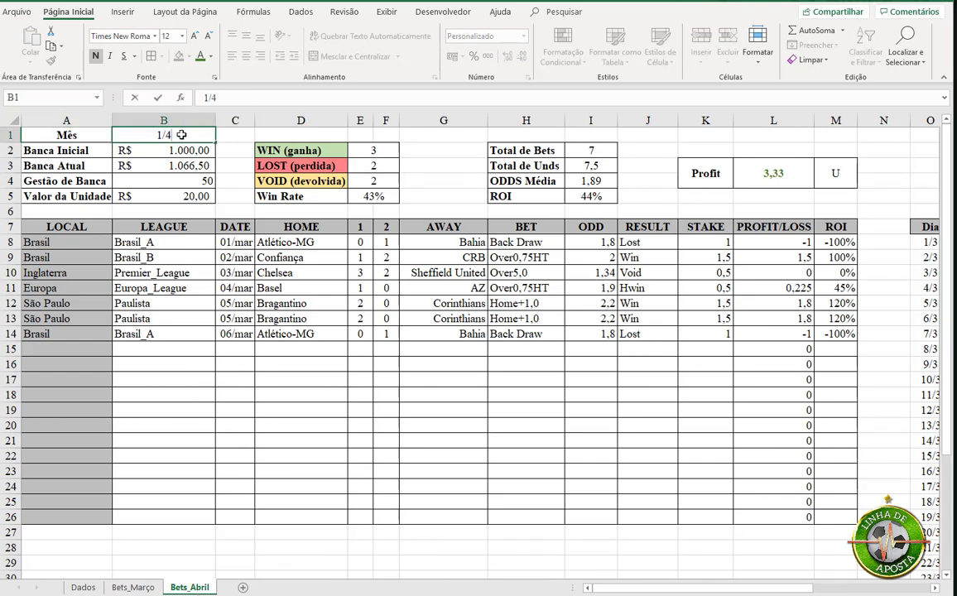
{"action": "key", "text": "Return"}
- Enter bet dates 01/abr, 02/abr, 03/abr in C8:C10 and fill 03/abr down to C14
{"action": "left_click", "coordinate": [228, 241]}
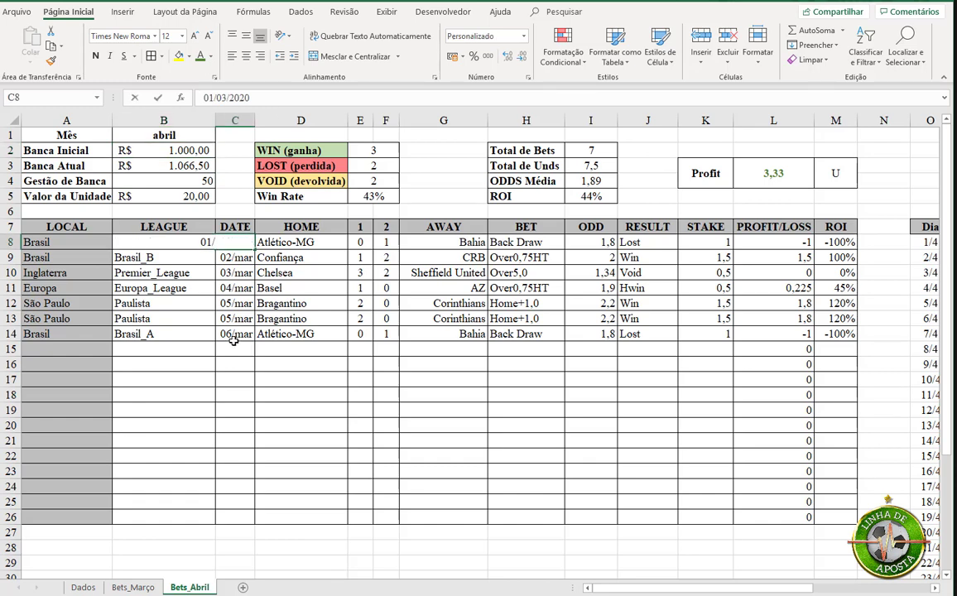
{"action": "type", "text": "1/4"}
{"action": "key", "text": "Return"}
{"action": "type", "text": "2/4"}
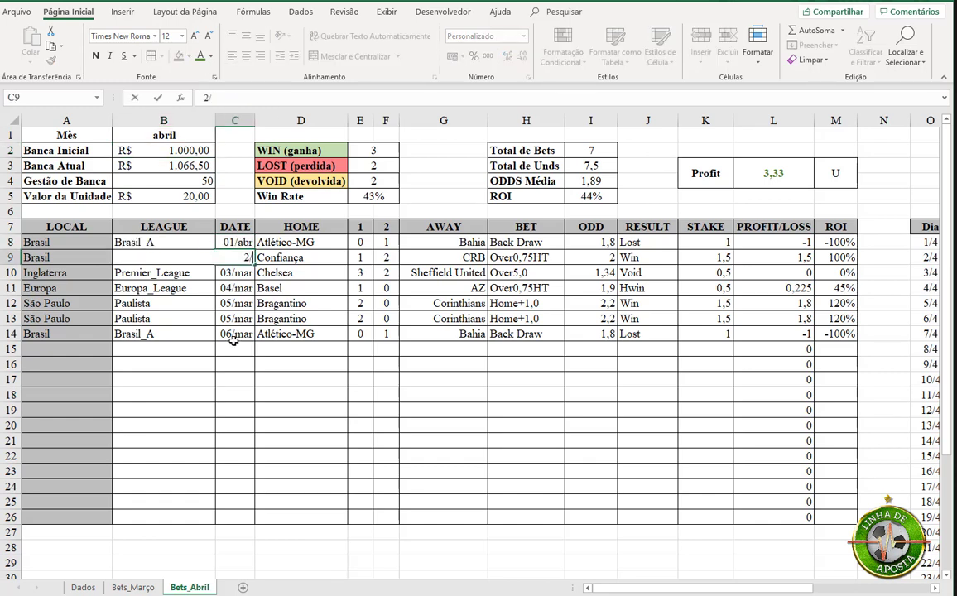
{"action": "key", "text": "Return"}
{"action": "type", "text": "3/4"}
{"action": "key", "text": "ctrl+Return"}
{"action": "key", "text": "shift+Down"}
{"action": "key", "text": "shift+Down"}
{"action": "key", "text": "shift+Down"}
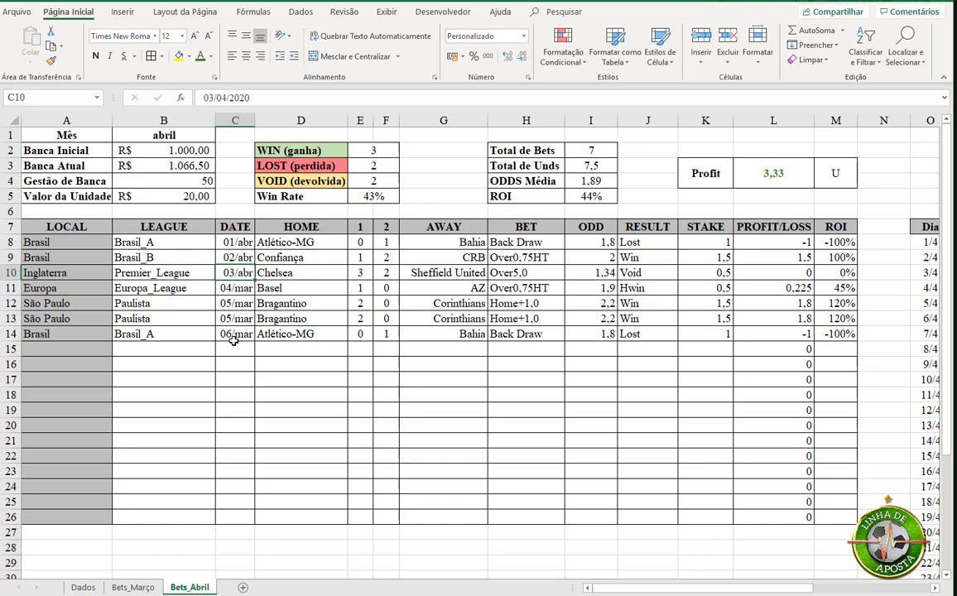
{"action": "key", "text": "ctrl+d"}
{"action": "key", "text": "Up"}
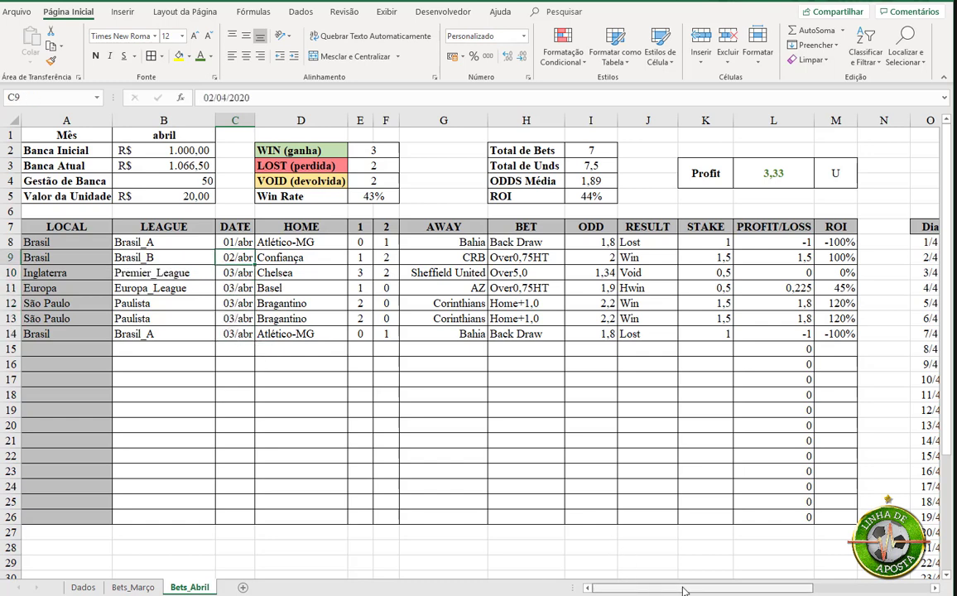
- Check the SOMA formula of the Profit total in L3 without changing it
{"action": "left_click_drag", "start_coordinate": [675, 590], "coordinate": [718, 591]}
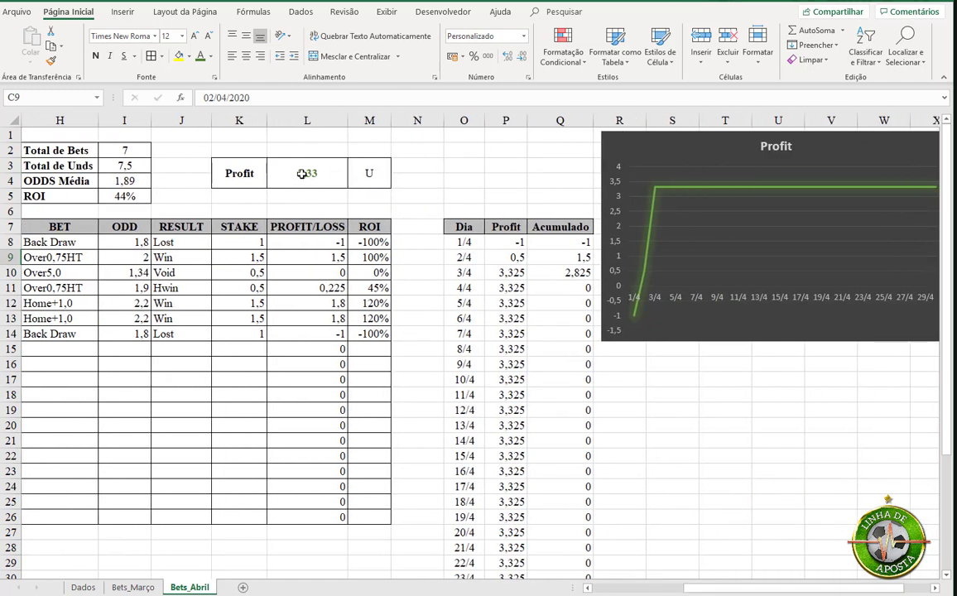
{"action": "left_click", "coordinate": [272, 158]}
{"action": "key", "text": "F2"}
{"action": "key", "text": "Escape"}
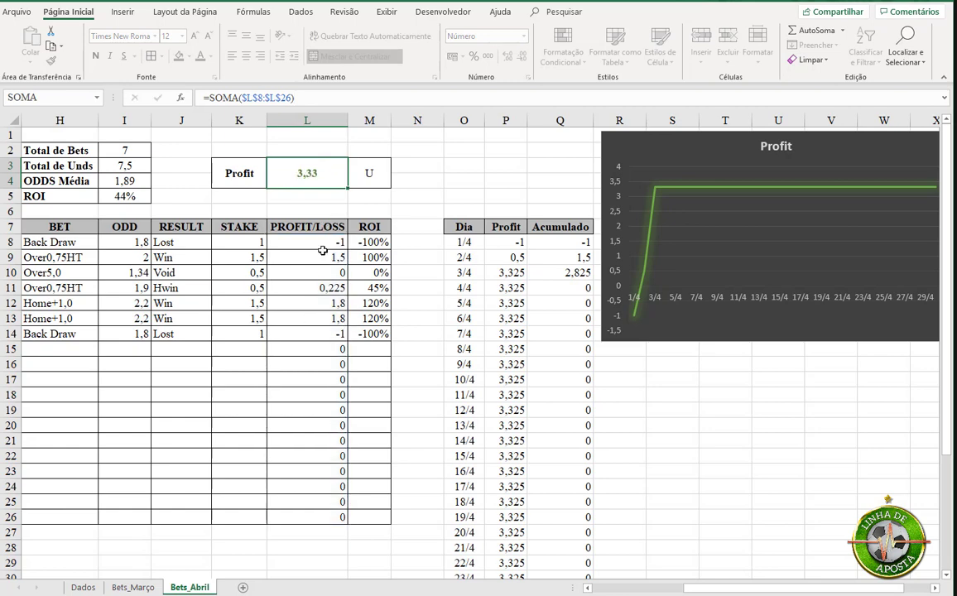
{"action": "left_click_drag", "start_coordinate": [824, 593], "coordinate": [815, 592]}
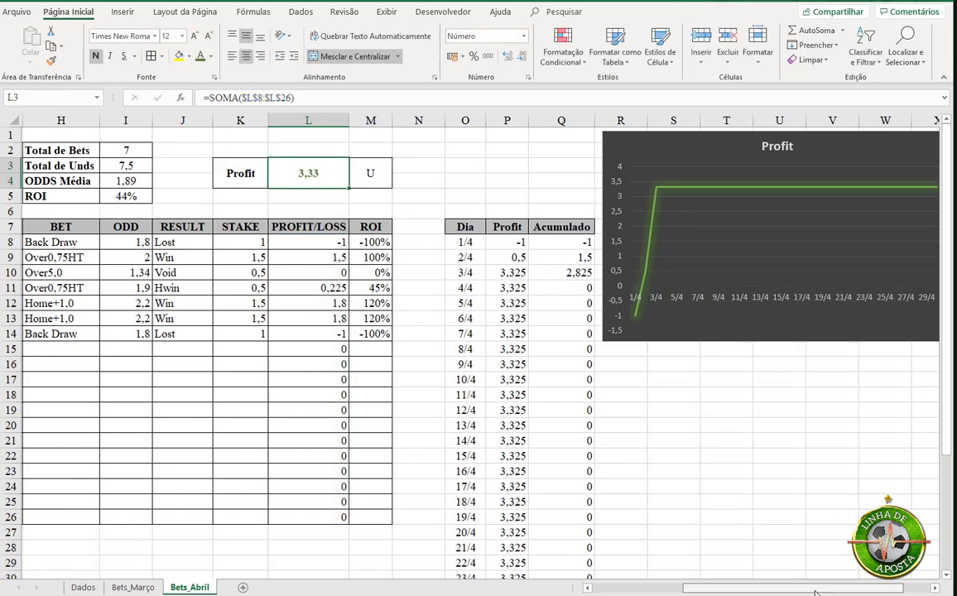
{"action": "left_click", "coordinate": [629, 593]}
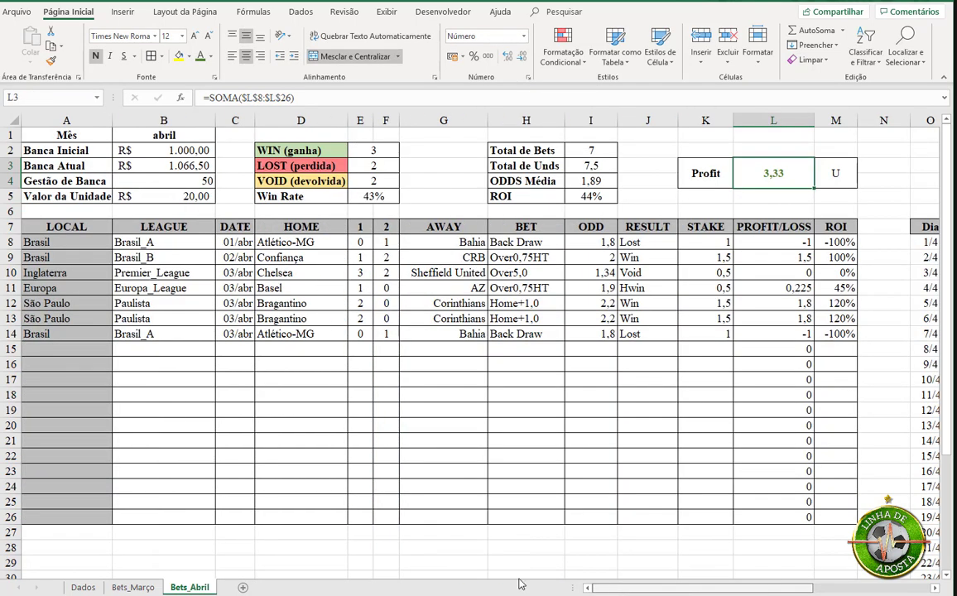